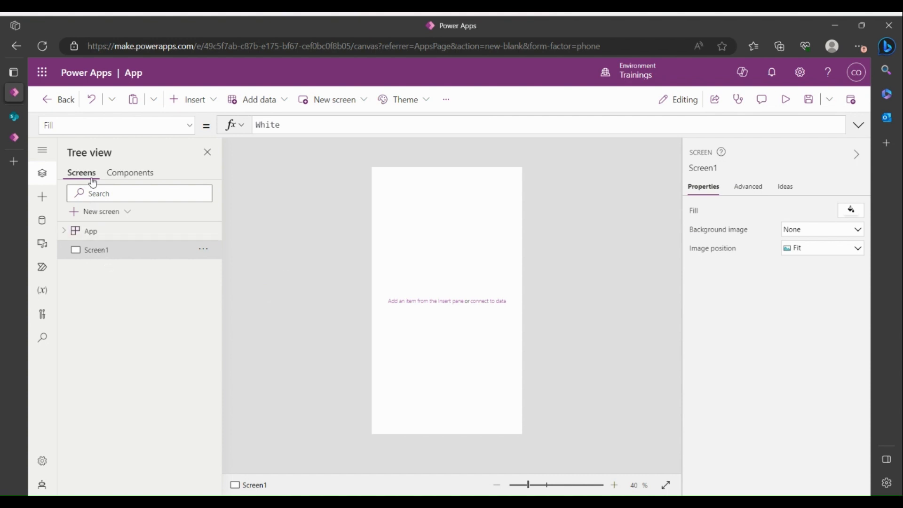
Connect the app to the Product Orders and Products lists on the Development SharePoint site using the existing SharePoint connection
click(42, 222)
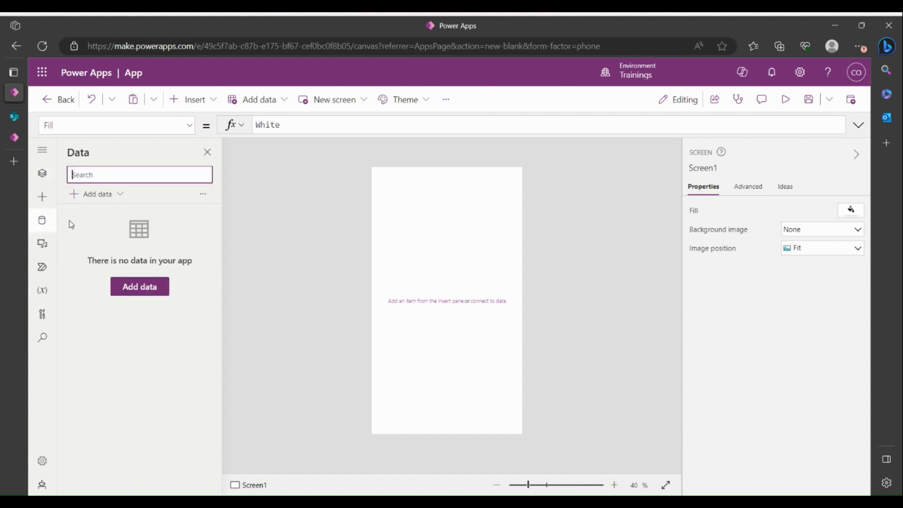
click(101, 194)
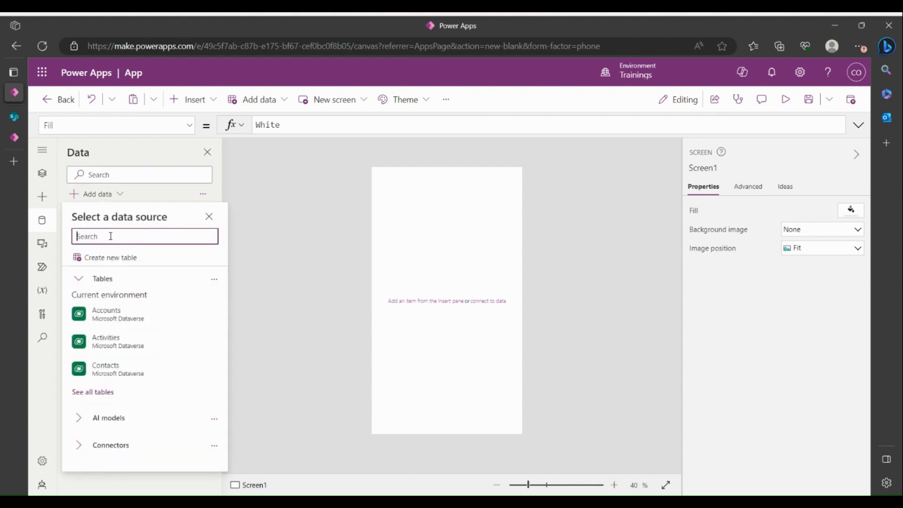
text(sharepoin)
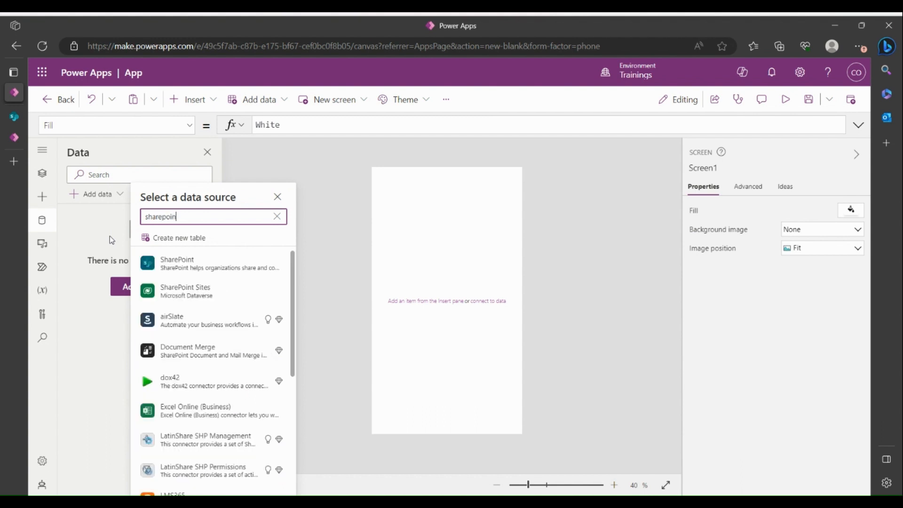
click(173, 267)
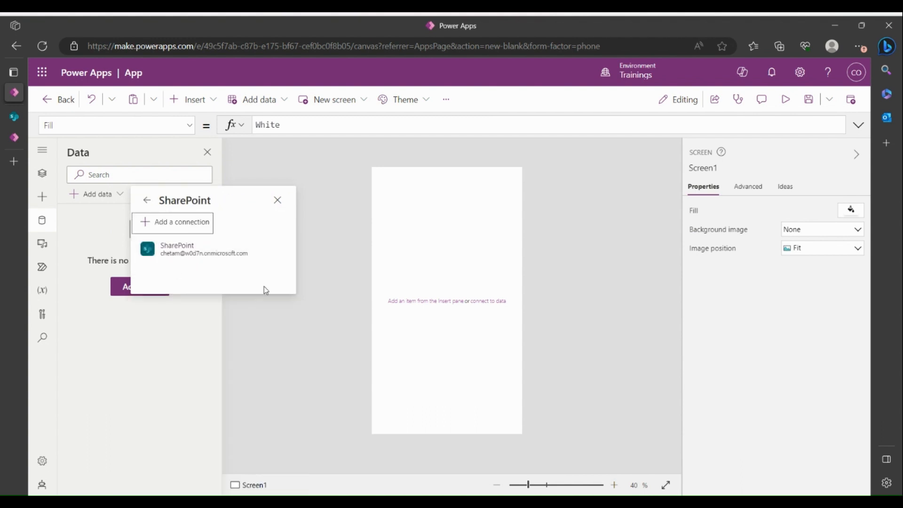
click(195, 252)
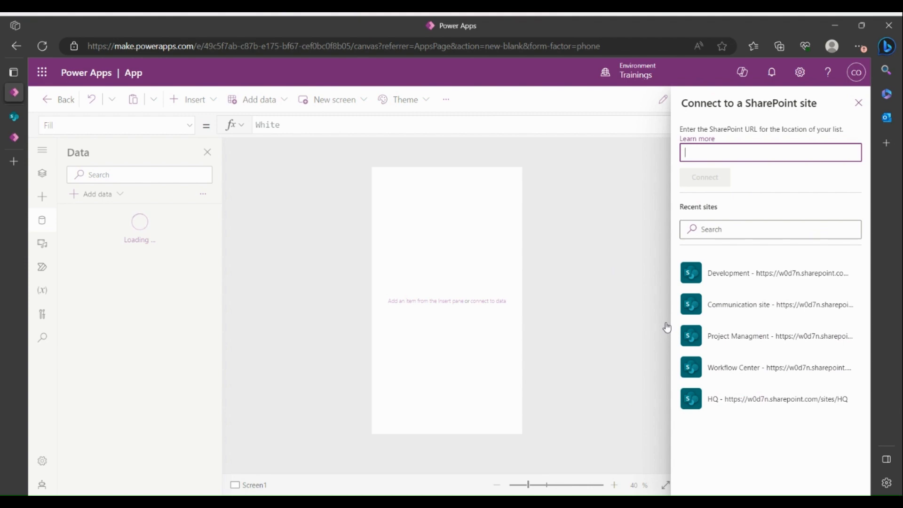
click(720, 278)
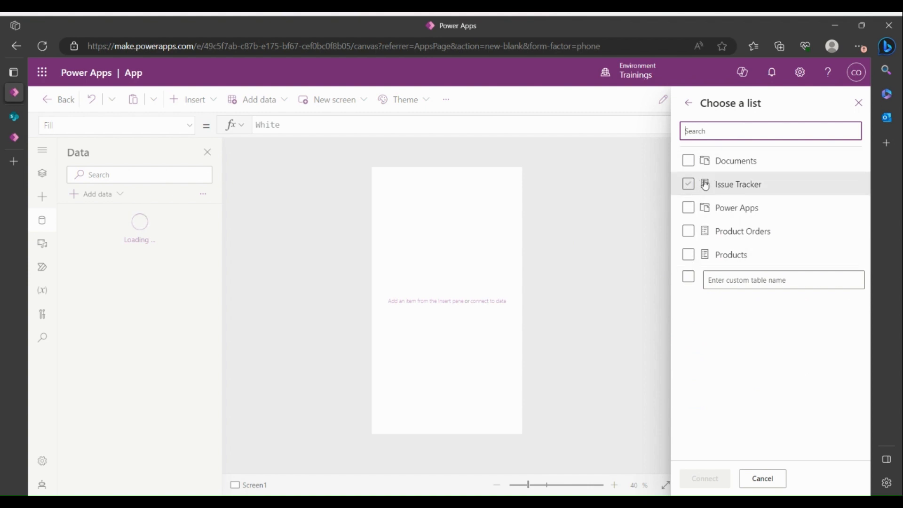
click(689, 232)
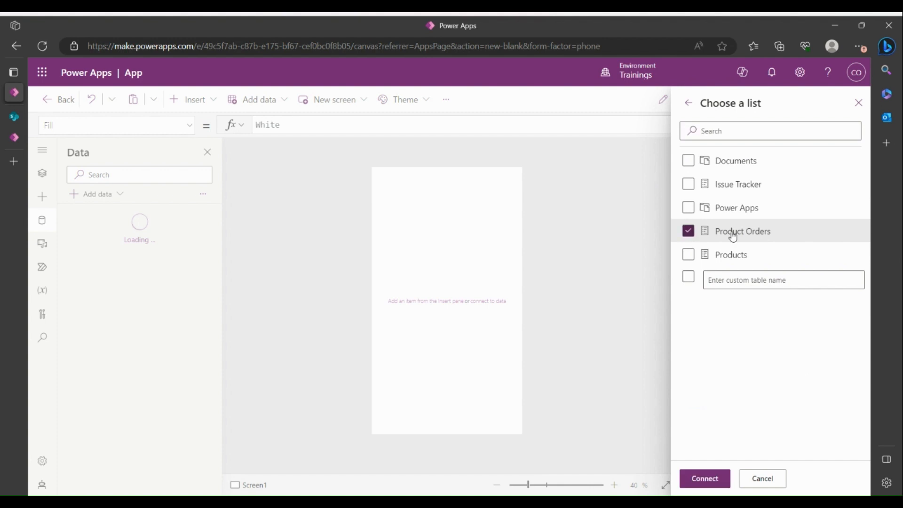
click(688, 255)
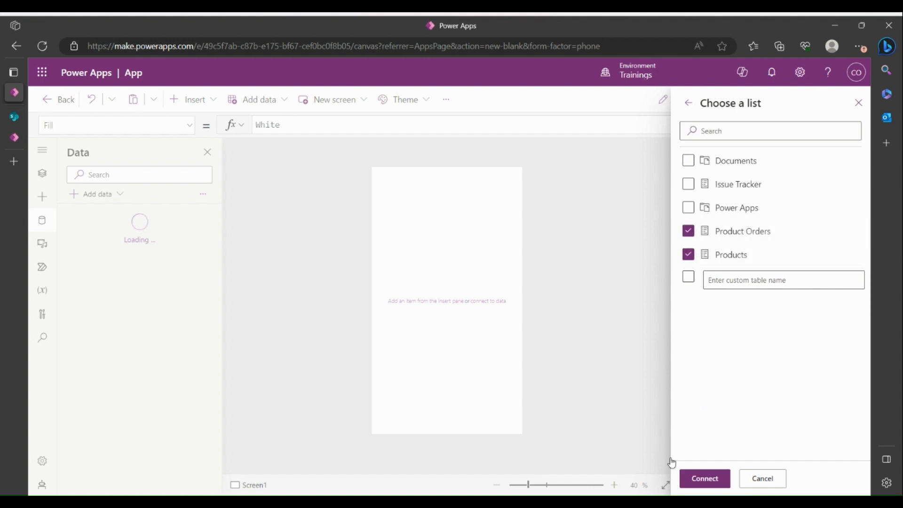
click(703, 487)
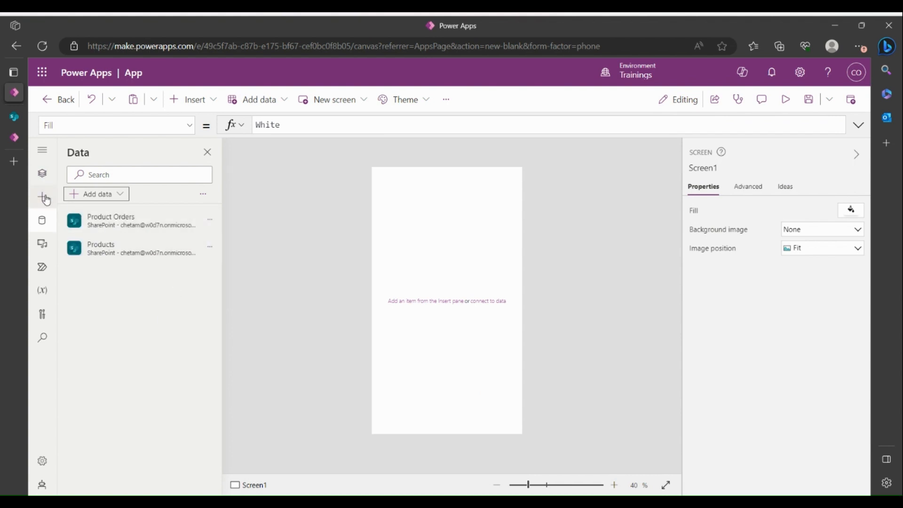
Rename Screen1 as Product Screen
click(42, 176)
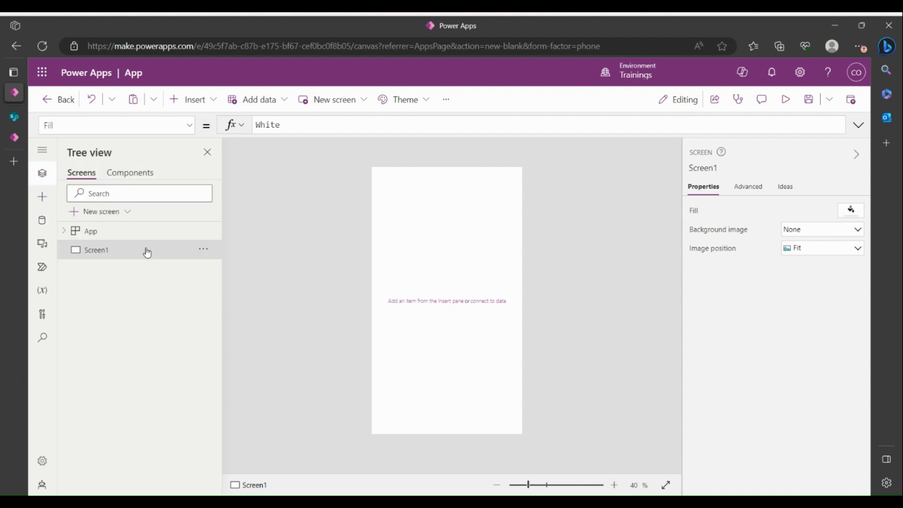
double_click(100, 254)
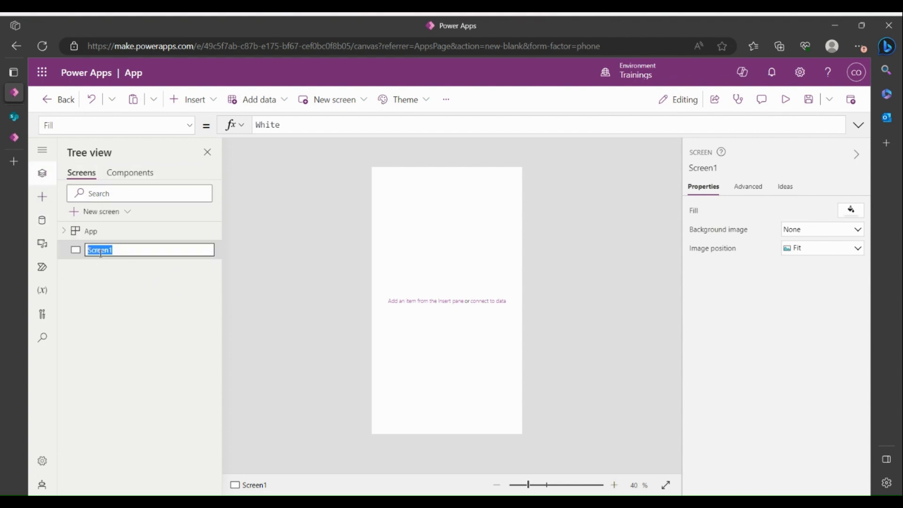
text(Product Screen)
key(Return)
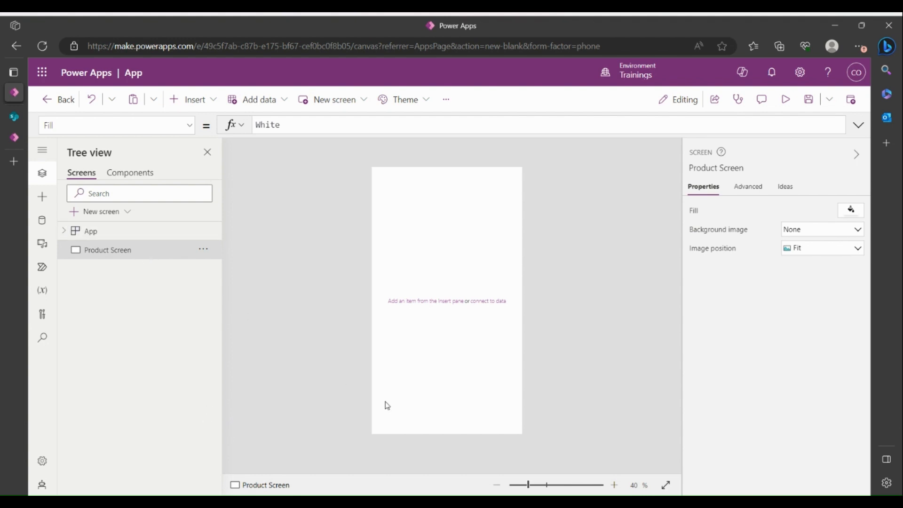
Insert a rectangle across the top of Product Screen, 640 wide and 100 high, and fill it with the bright blue theme color
click(188, 101)
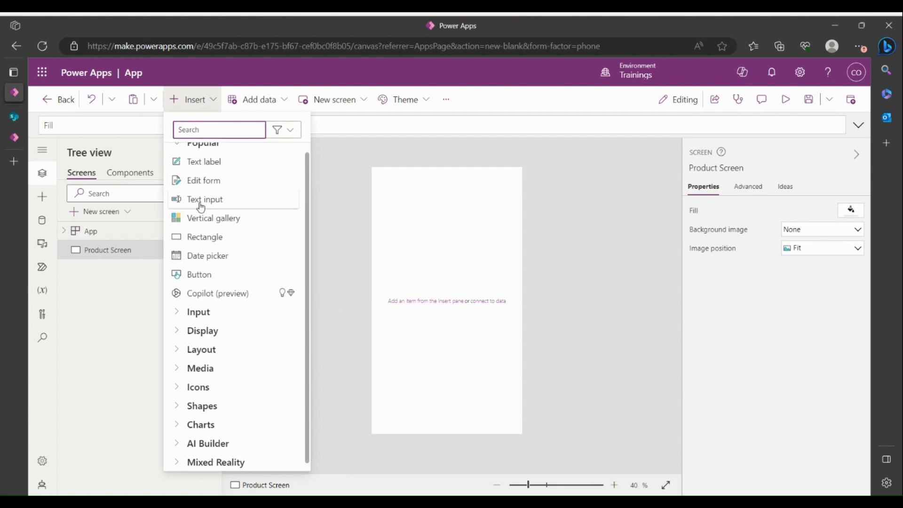
click(195, 238)
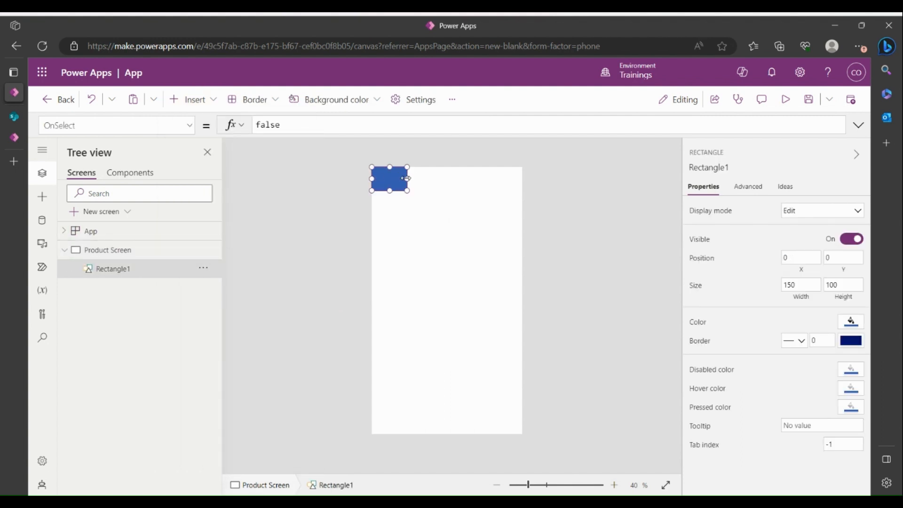
drag(407, 178, 522, 178)
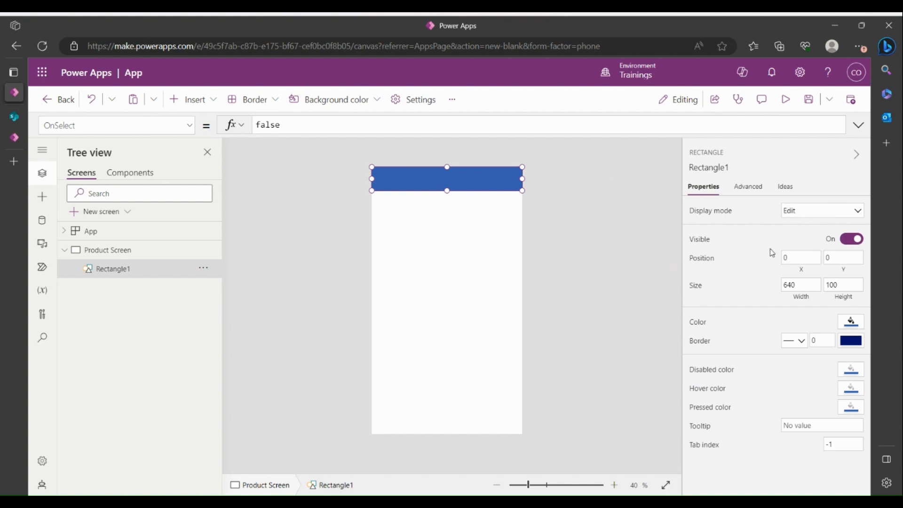
click(852, 322)
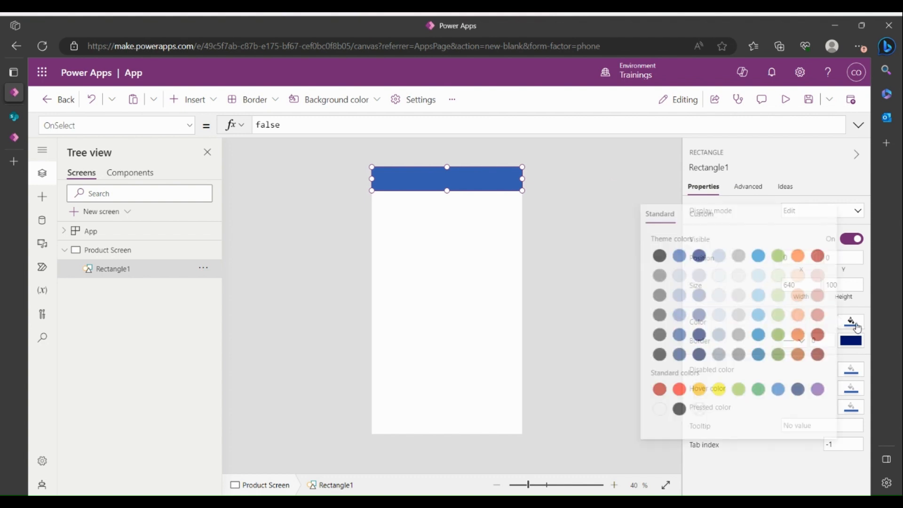
click(752, 256)
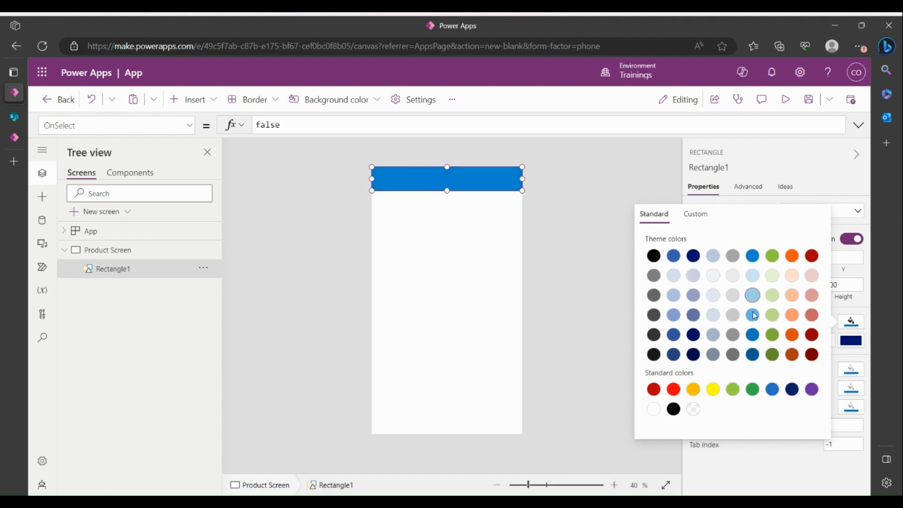
click(580, 257)
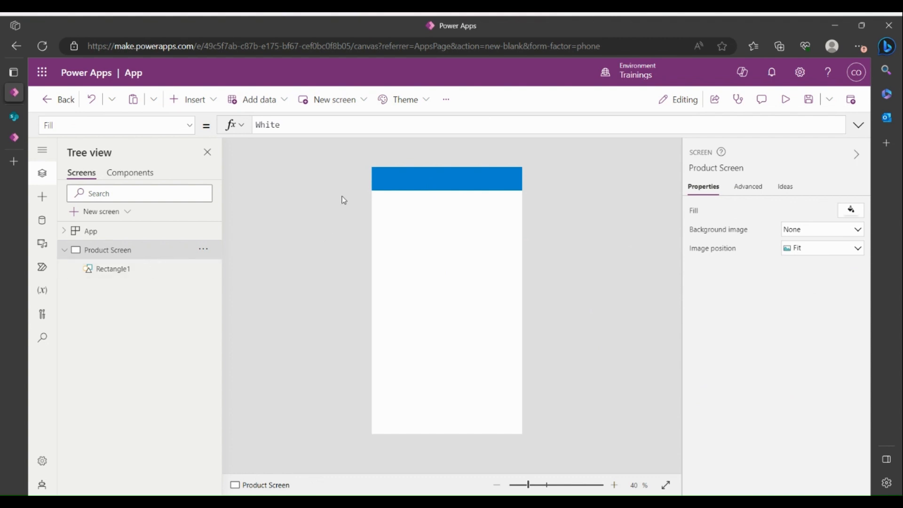
Set the header rectangle's border color to the same bright blue as its fill
click(415, 188)
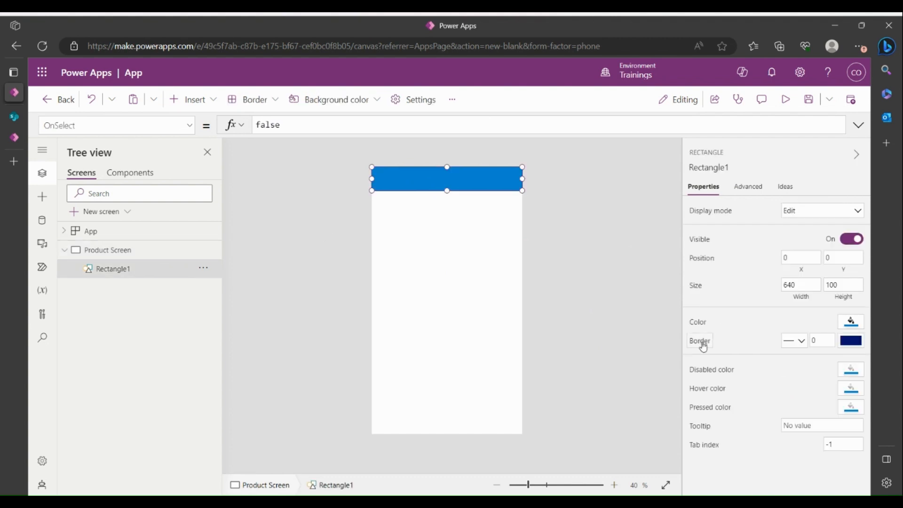
click(817, 342)
double_click(823, 341)
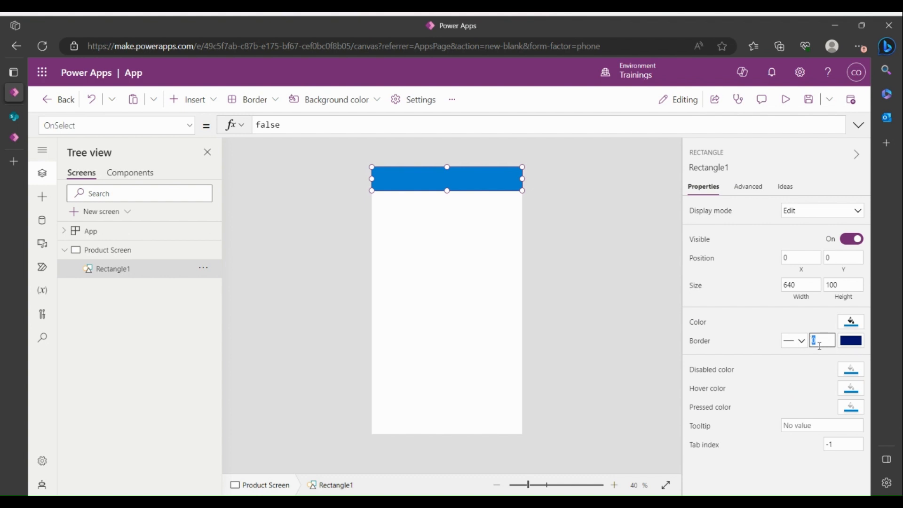
click(850, 342)
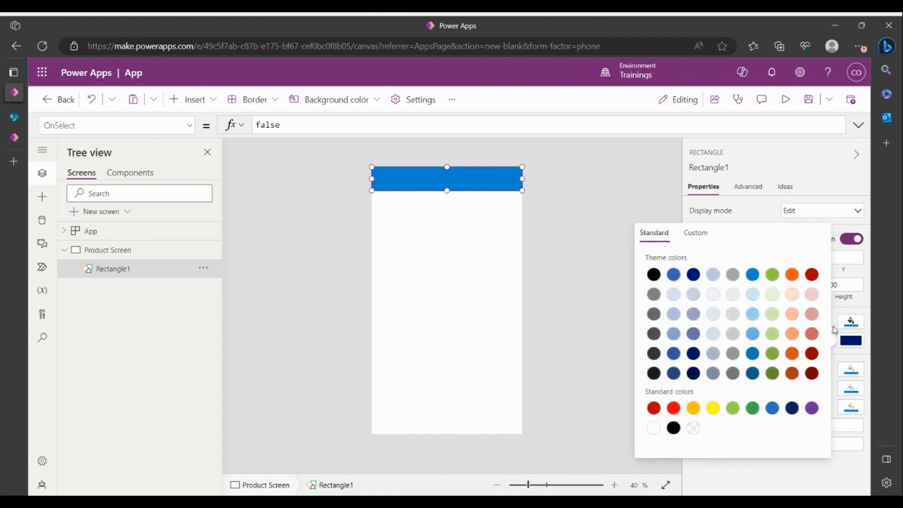
click(751, 276)
click(591, 248)
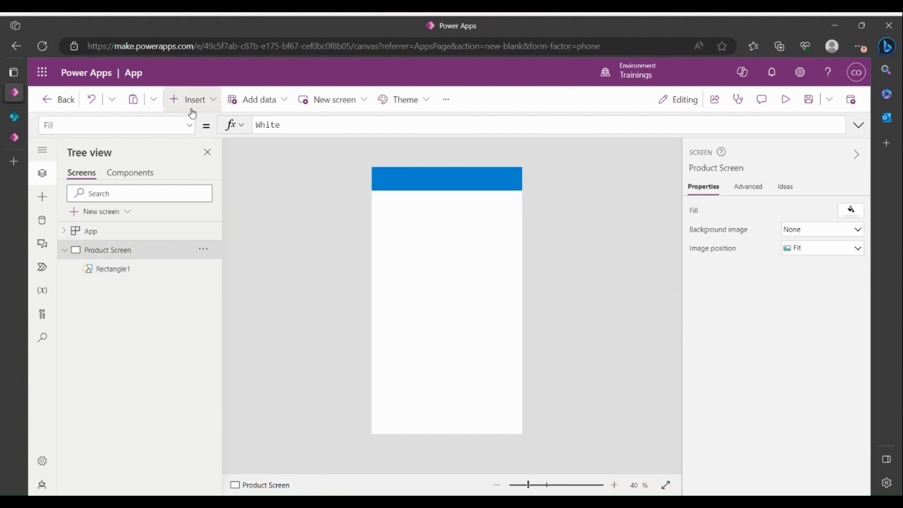
Insert a text label and fit it over the header rectangle at position 0, 0 with a size of 640 by 100
click(192, 101)
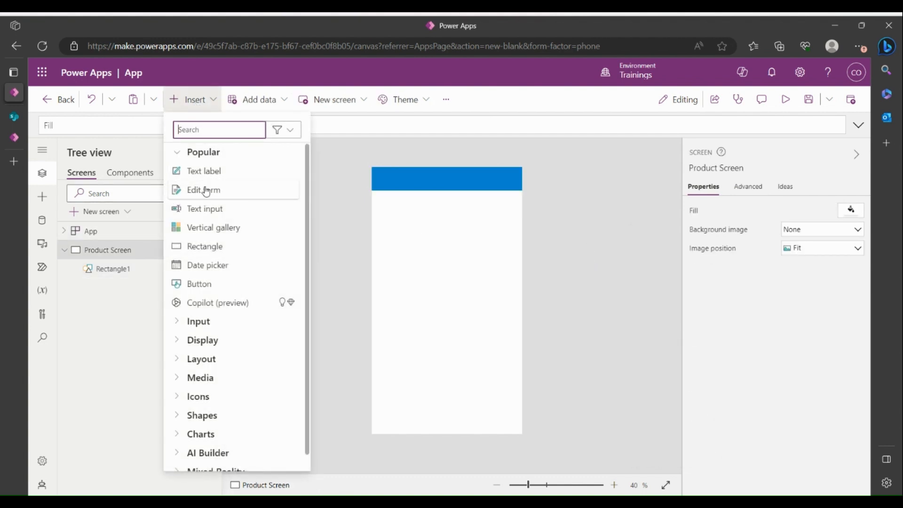
click(203, 171)
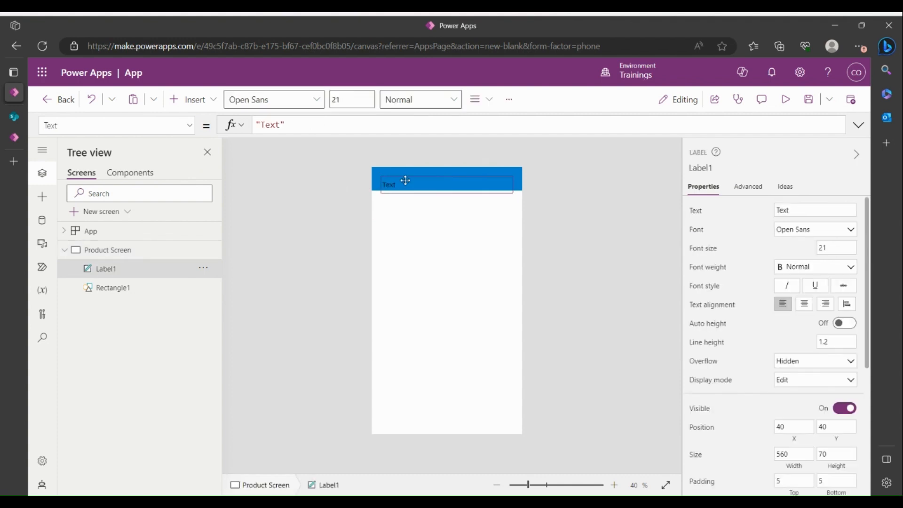
drag(406, 180, 396, 171)
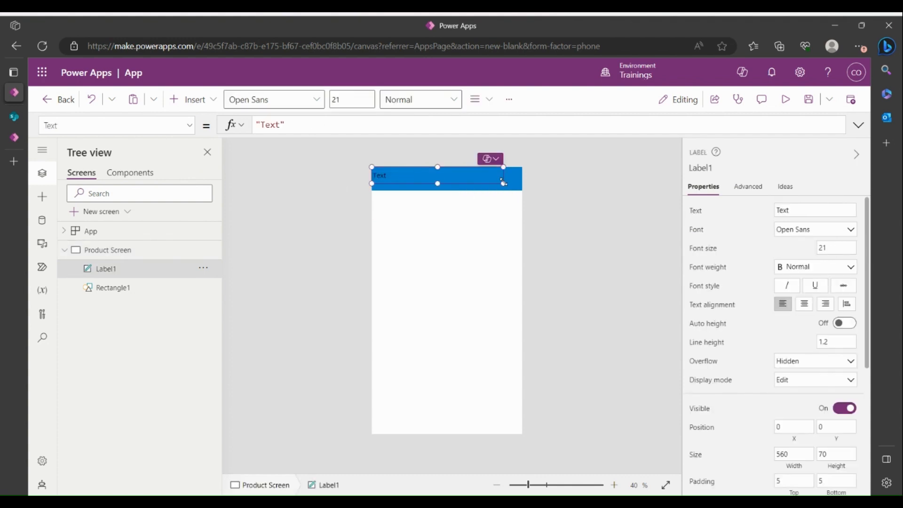
drag(503, 182, 523, 191)
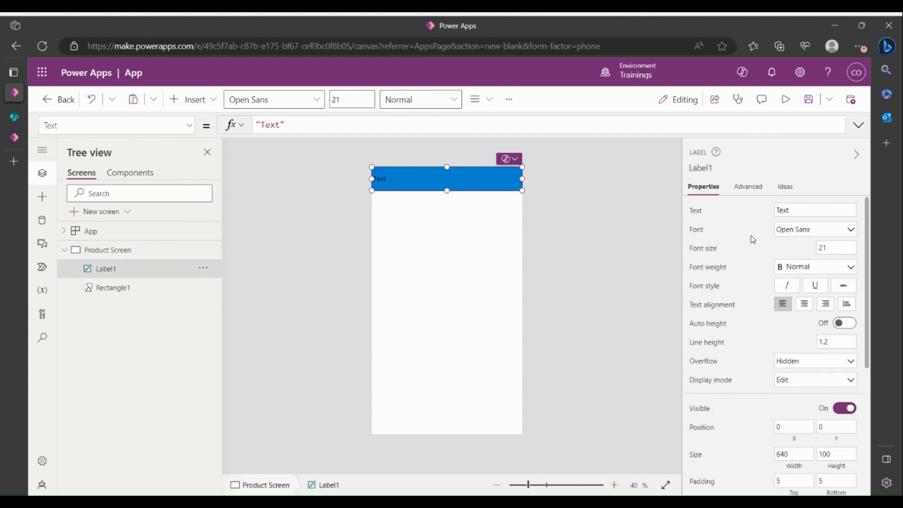
Set the header label's text to Product
click(785, 211)
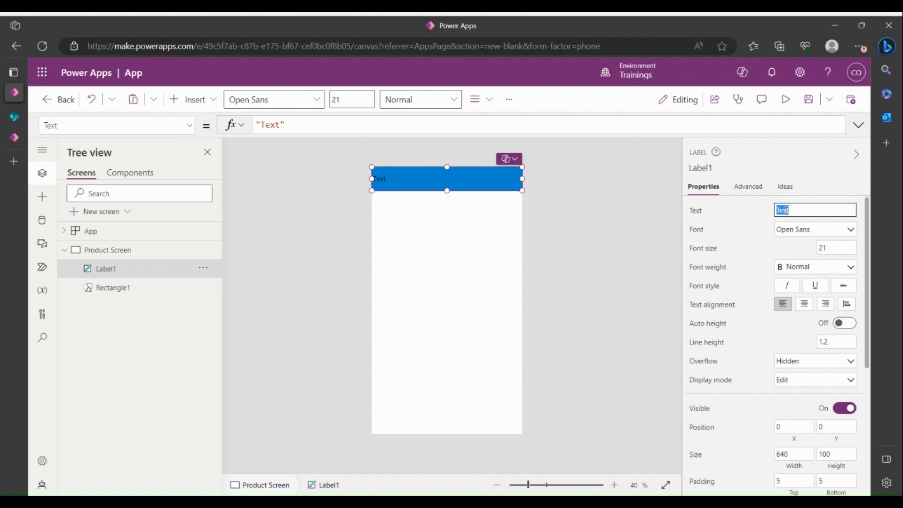
text(Proct)
key(BackSpace)
key(BackSpace)
text(duct)
Set the header label's font size to 30 and its font weight to Bold
click(832, 247)
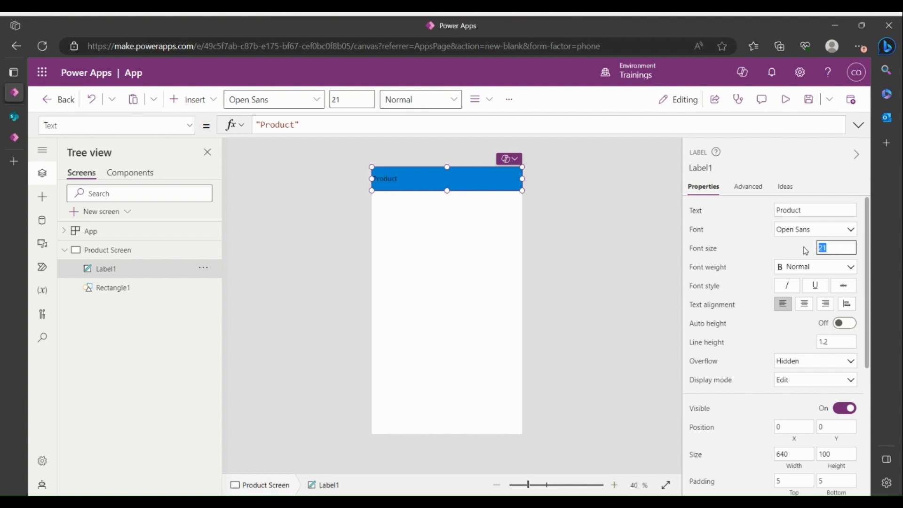
text(30)
click(818, 272)
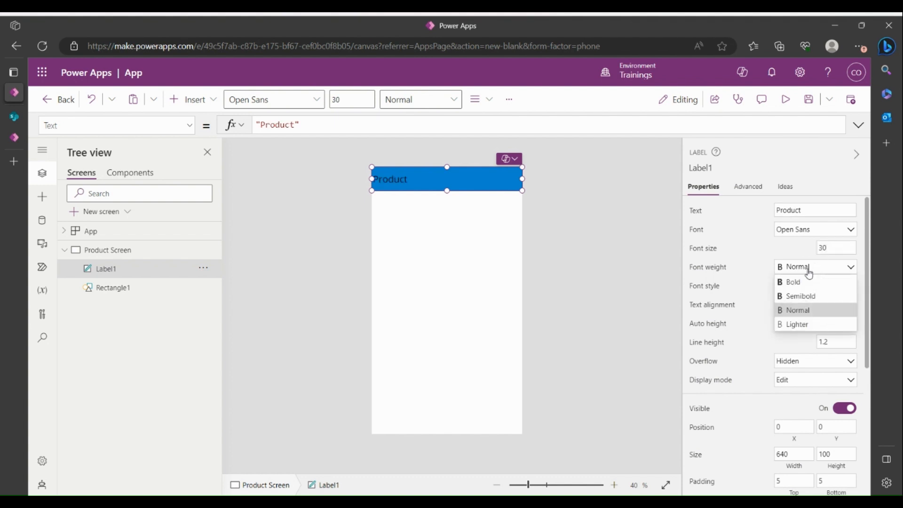
click(807, 283)
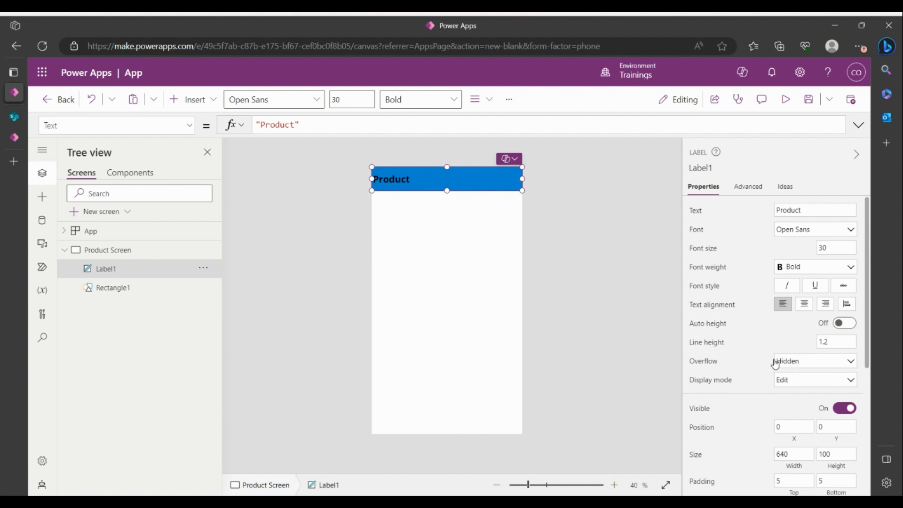
Set the header label's left padding to 50
scroll(756, 377, down, 3)
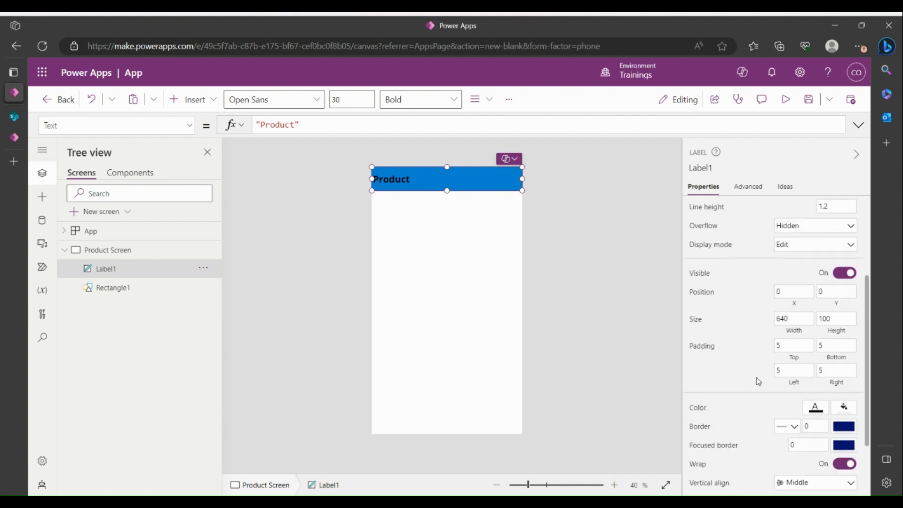
click(790, 371)
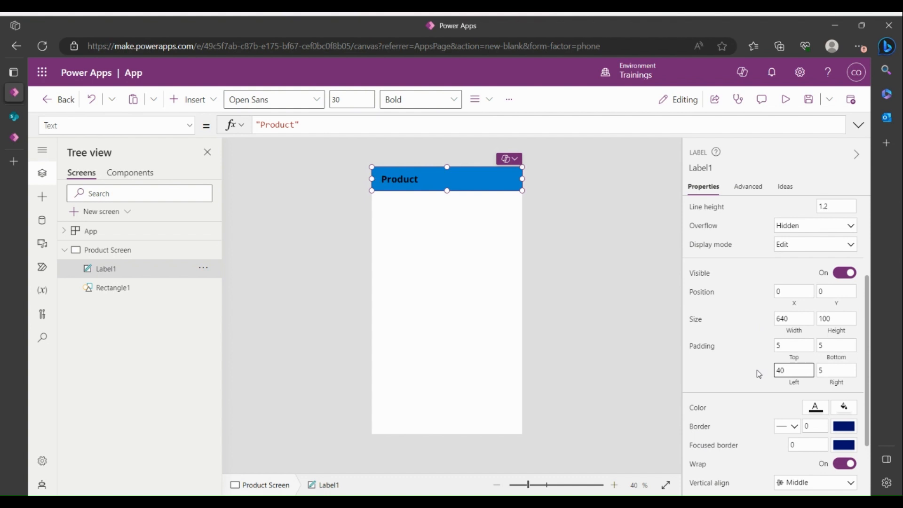
click(781, 371)
key(BackSpace)
text(5)
Change the header label's text color to white and deselect the label
click(817, 414)
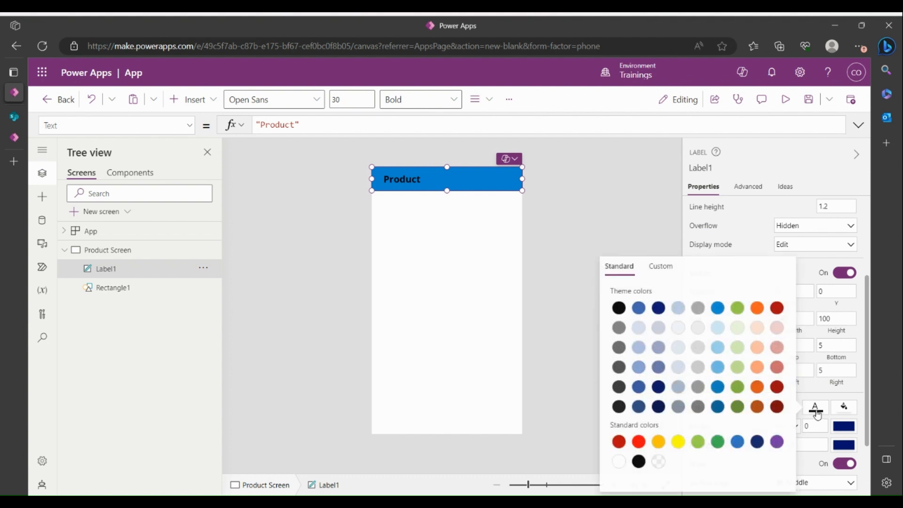
click(619, 463)
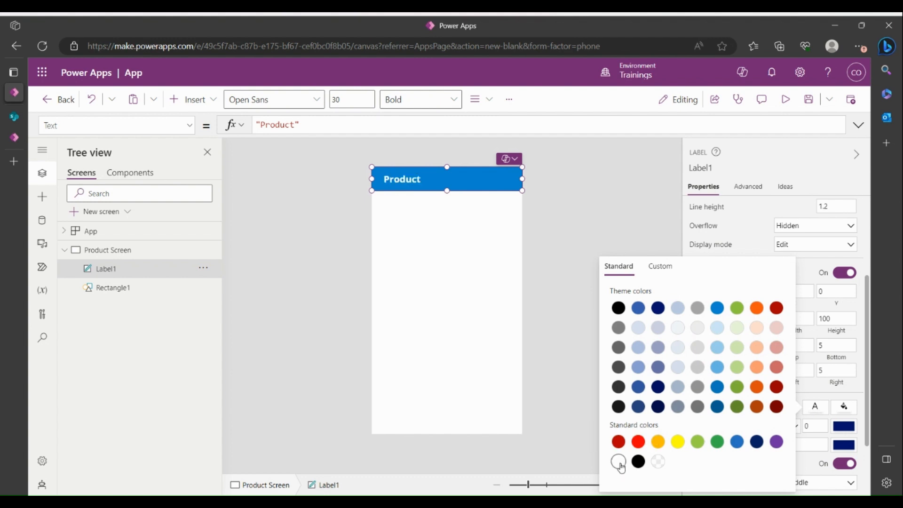
click(606, 221)
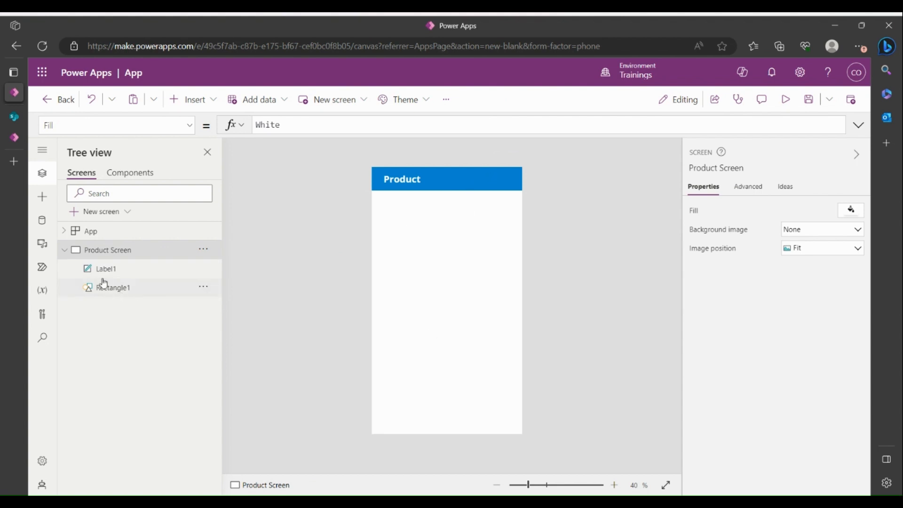
Insert a vertical gallery on the Product Screen and connect it to the Products data source
click(64, 250)
click(195, 100)
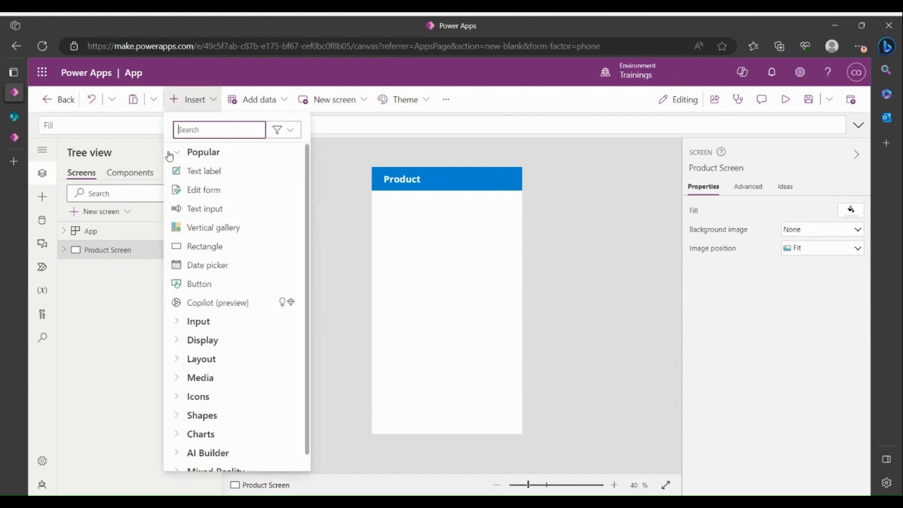
key(Escape)
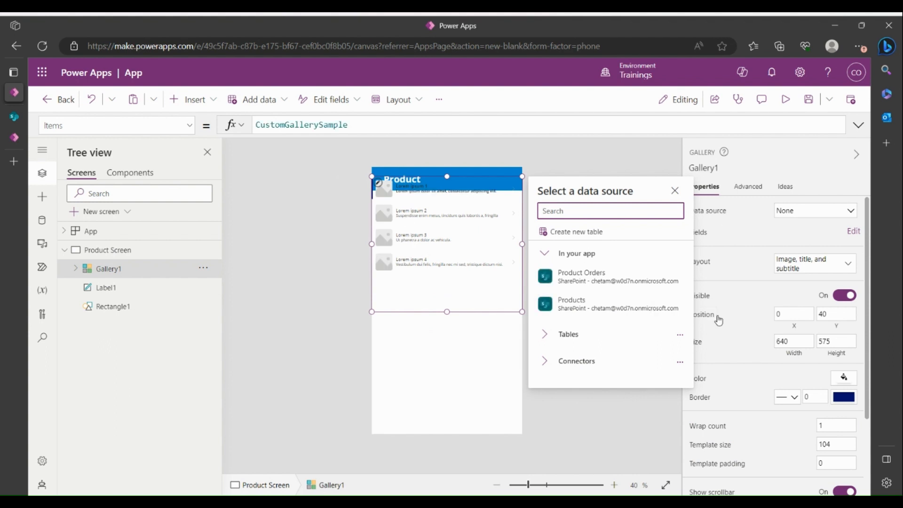
click(569, 307)
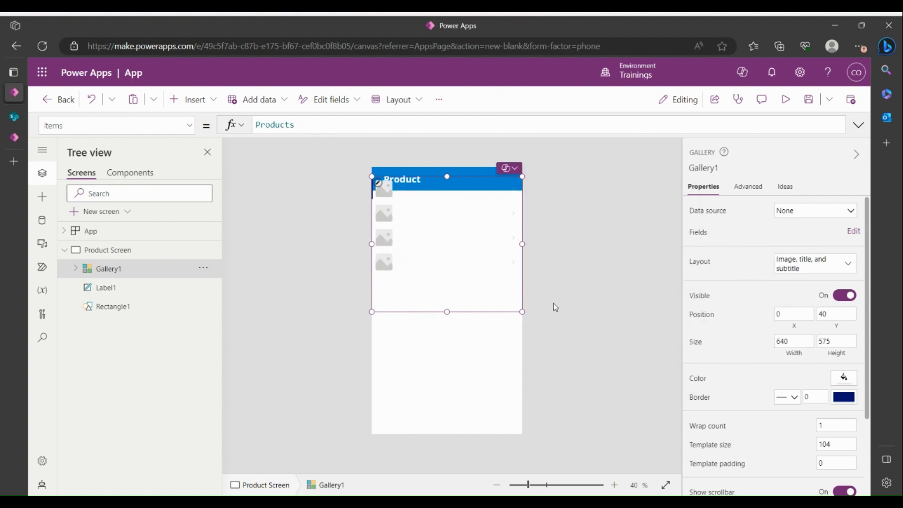
Fit the gallery below the header at Y about 100 with height about 1036, and set its layout to Title, subtitle, and body
drag(454, 175, 448, 185)
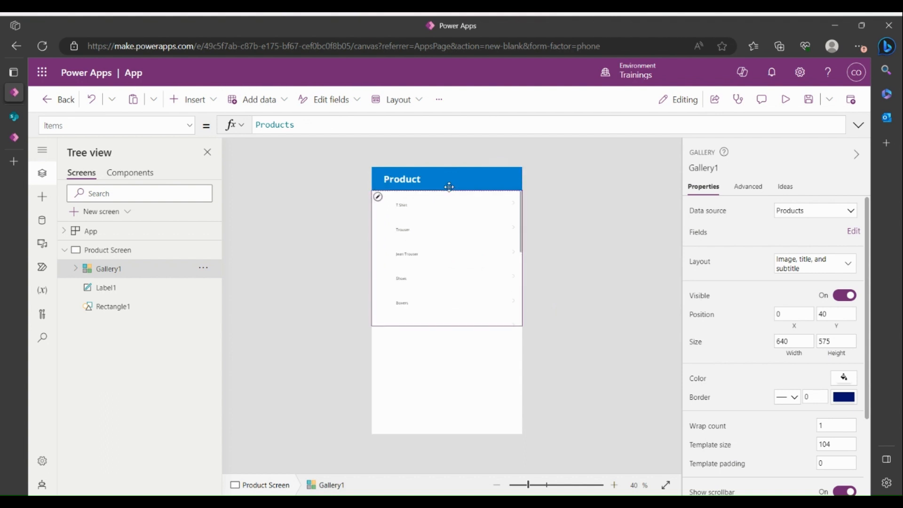
drag(446, 326, 424, 439)
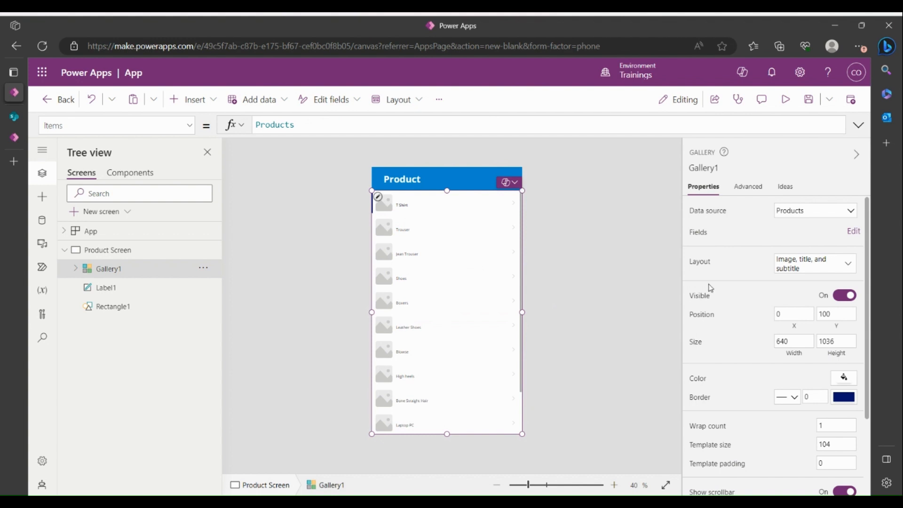
click(794, 266)
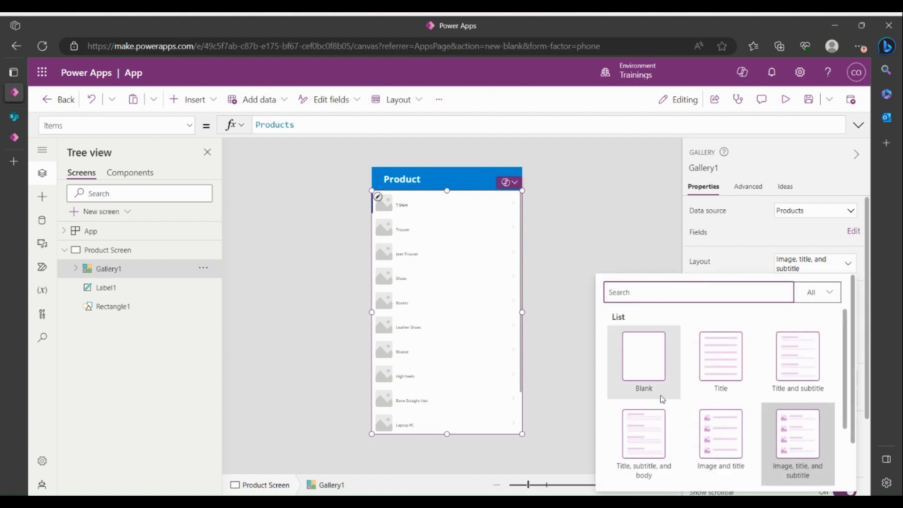
scroll(668, 400, down, 2)
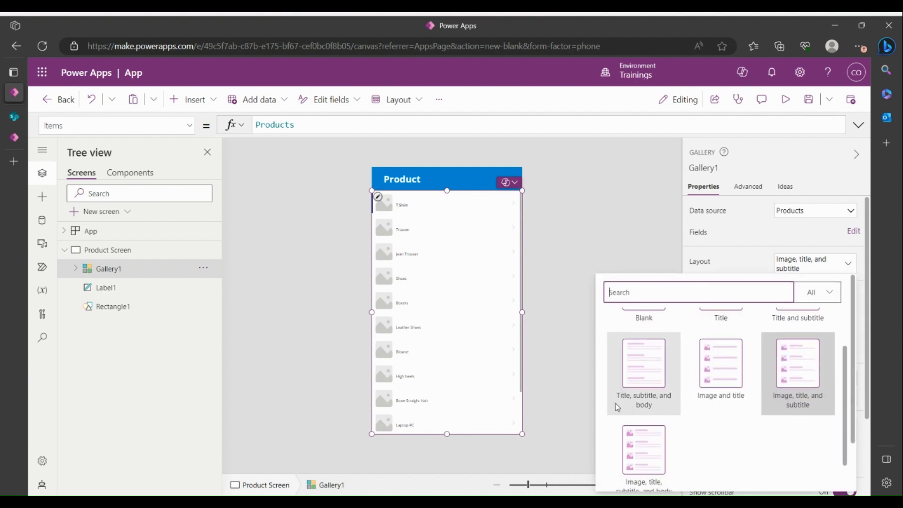
click(653, 371)
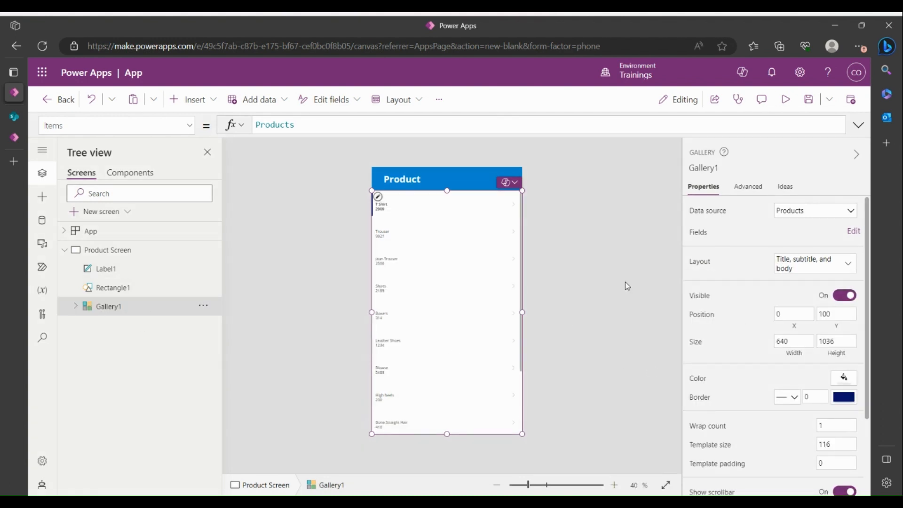
Try a wrap count of 2 on the gallery and set it back to 1
scroll(745, 407, down, 1)
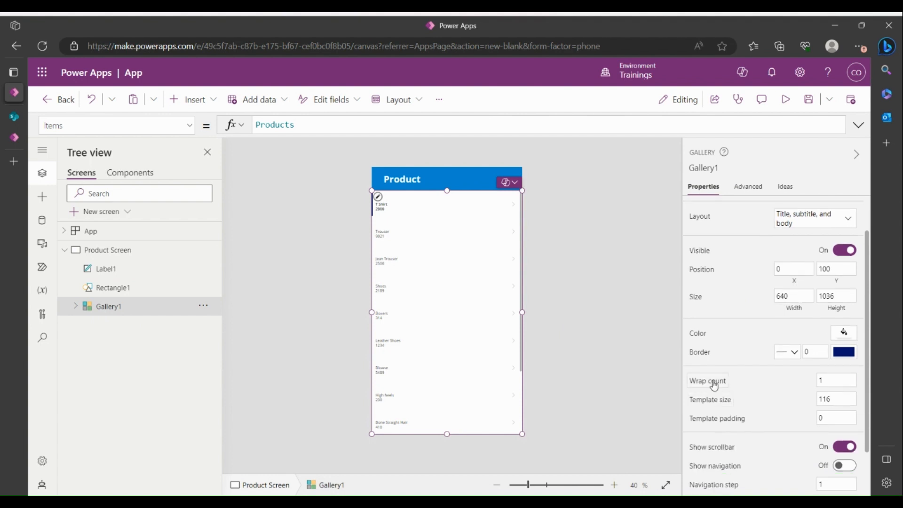
click(839, 383)
text(2)
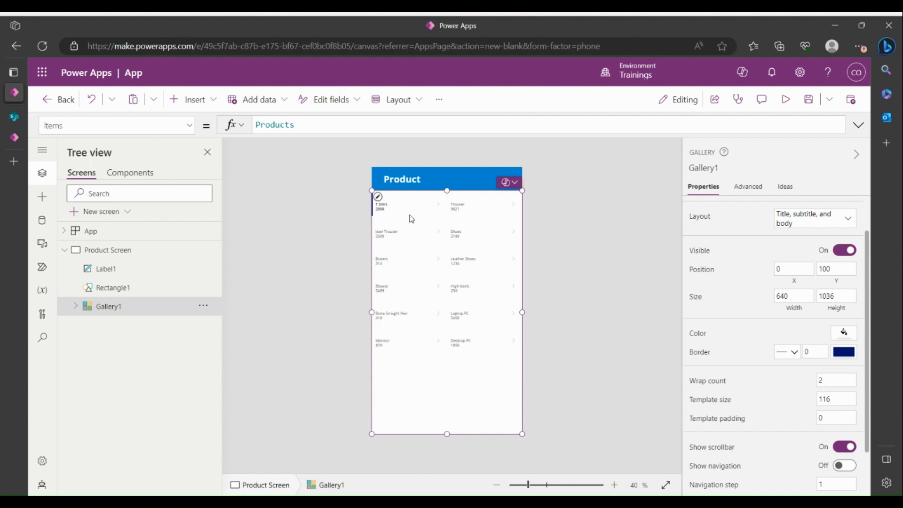
click(828, 386)
text(1)
Set the gallery's template size to 100 and its template padding to 10
click(844, 399)
key(BackSpace)
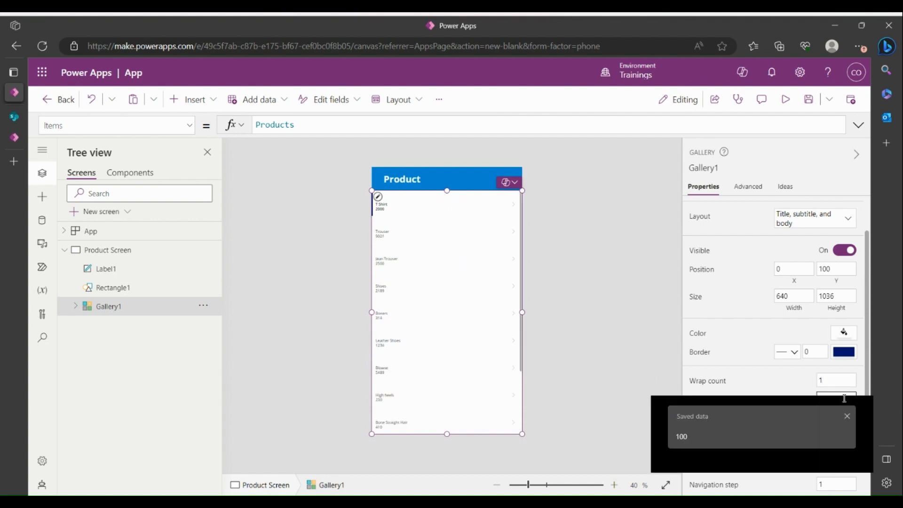
text(00)
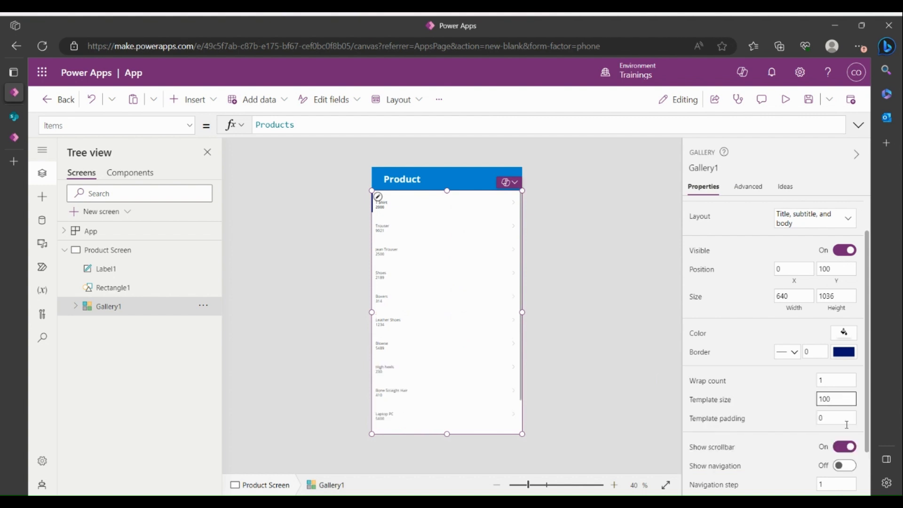
click(844, 415)
text(1)
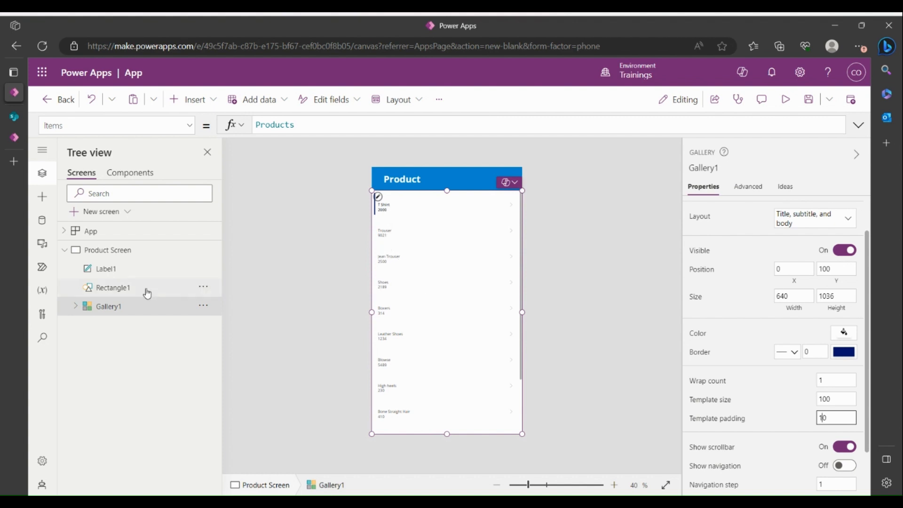
Delete the selection rectangle, the separator and the next arrow from the gallery's template
click(75, 306)
click(125, 328)
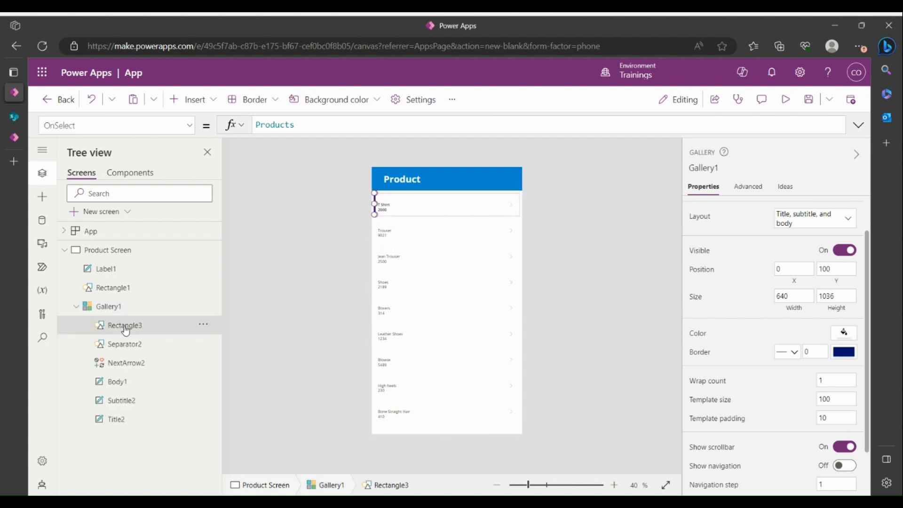
key(Delete)
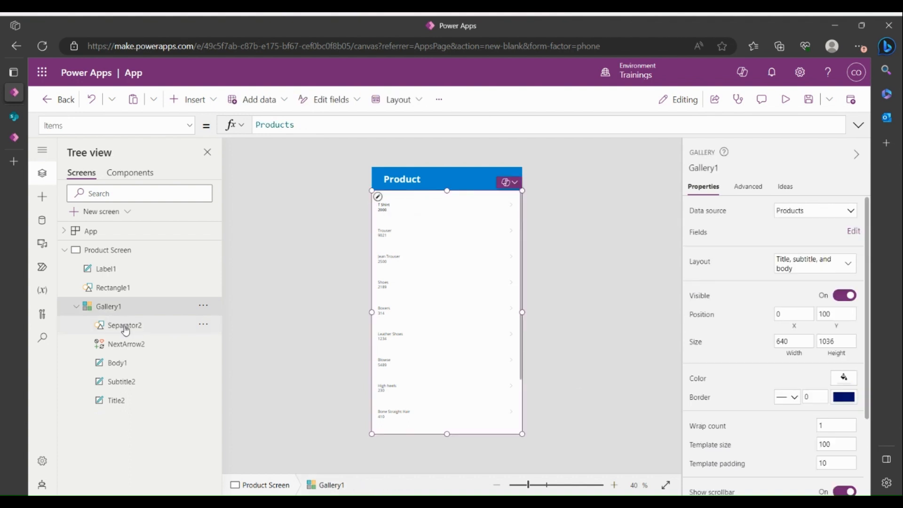
click(123, 329)
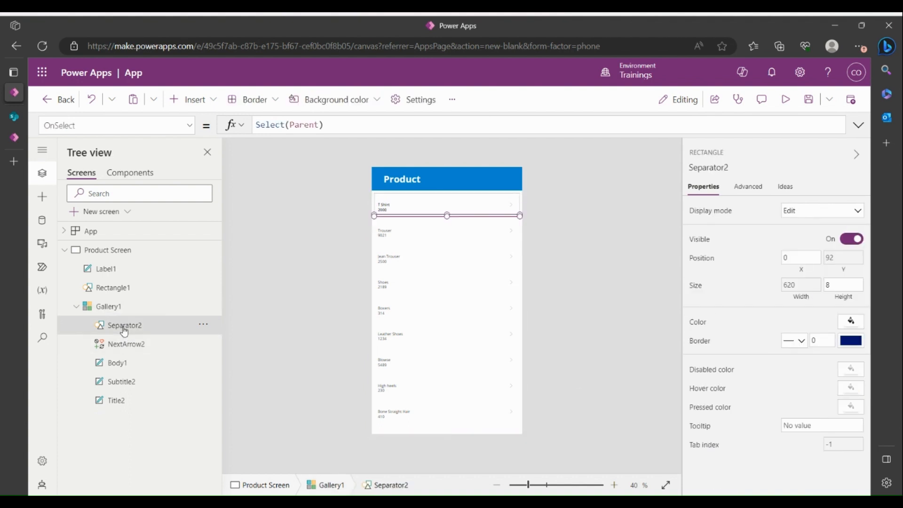
key(Delete)
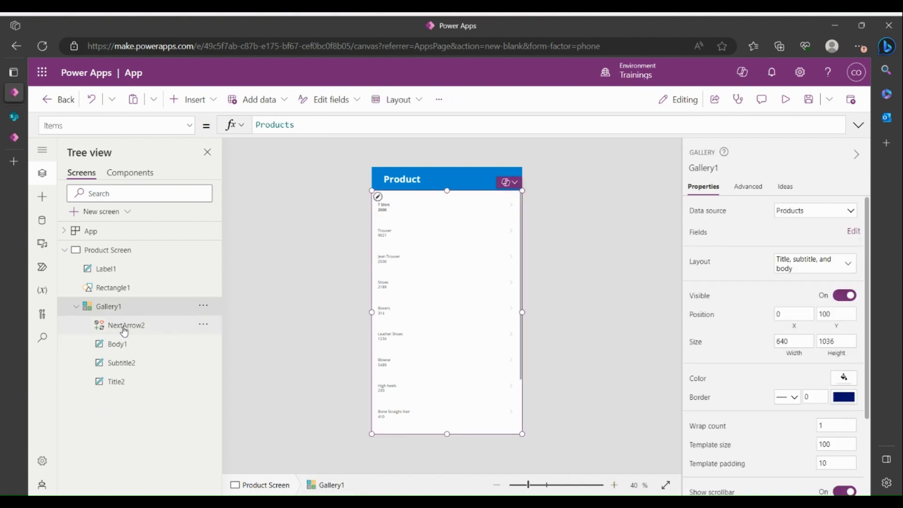
click(121, 328)
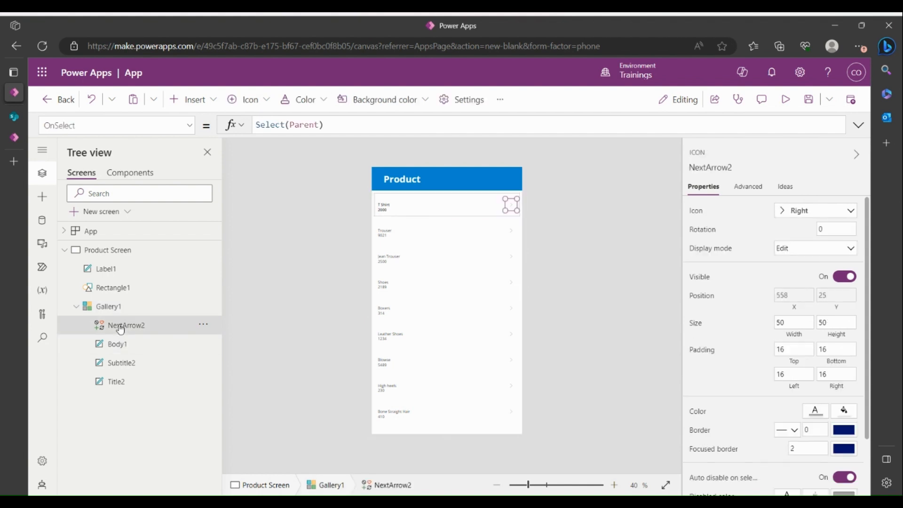
key(Delete)
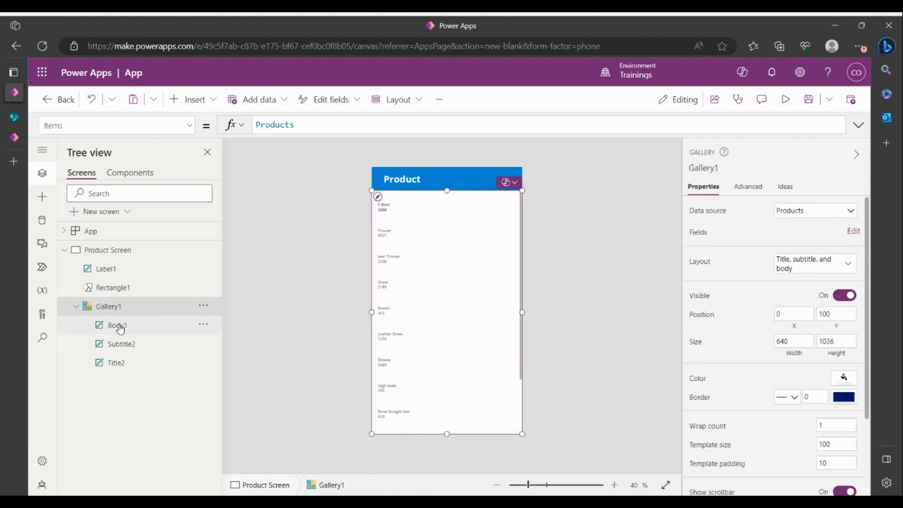
Rename the gallery's Body1 label as prdQty
click(119, 329)
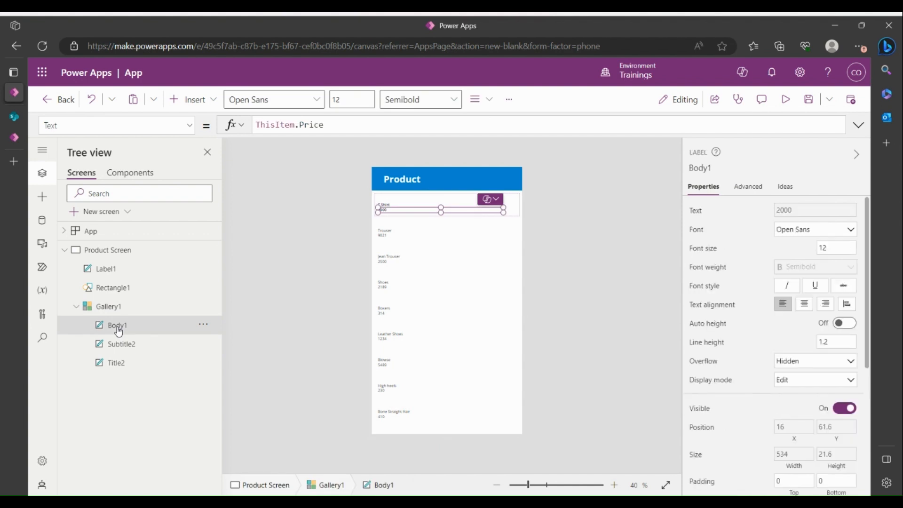
double_click(118, 328)
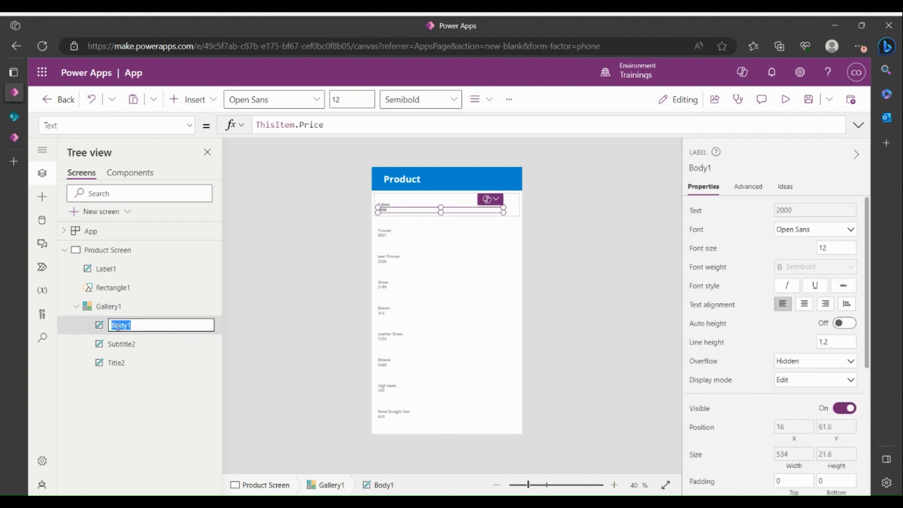
text(product)
key(Return)
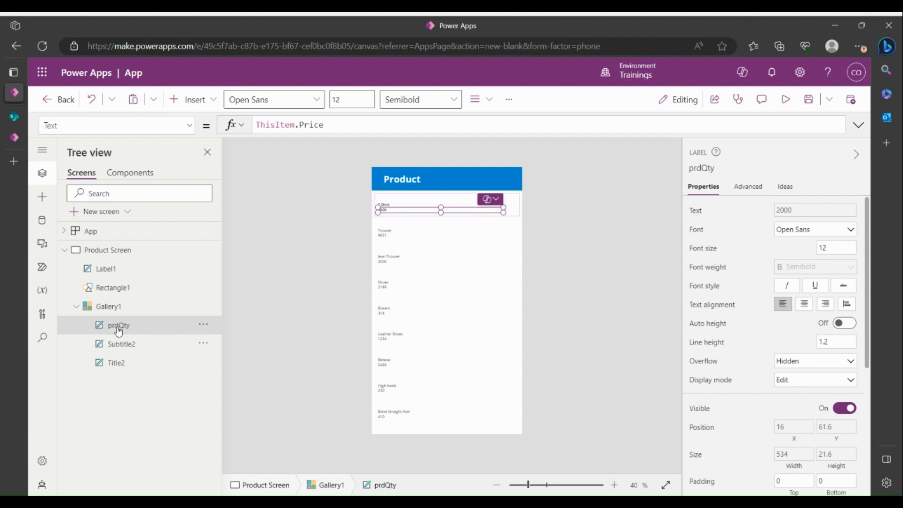
Change the prdQty label's text formula to ThisItem.'Available Quantity'
double_click(311, 125)
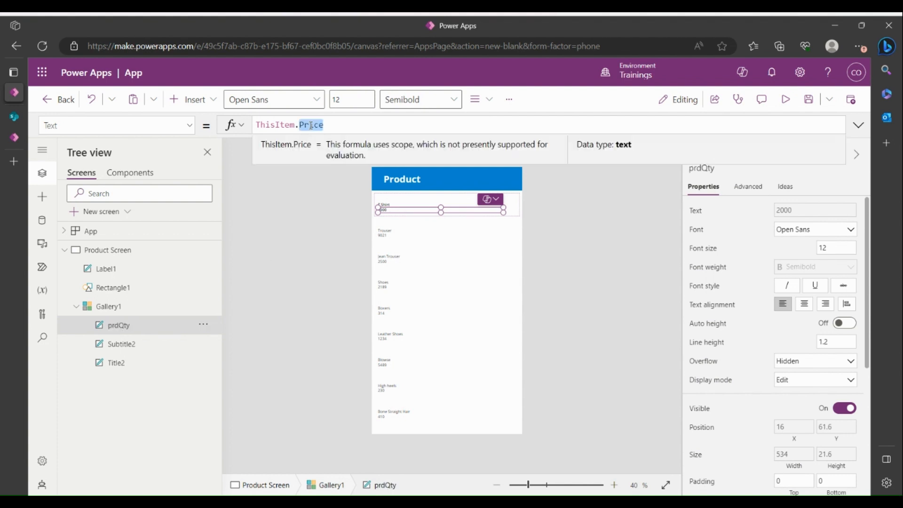
text(ava)
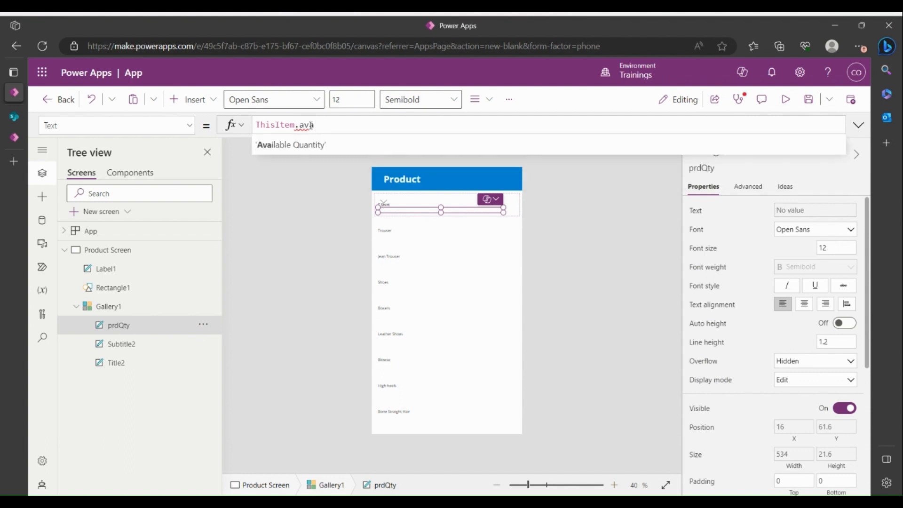
click(318, 150)
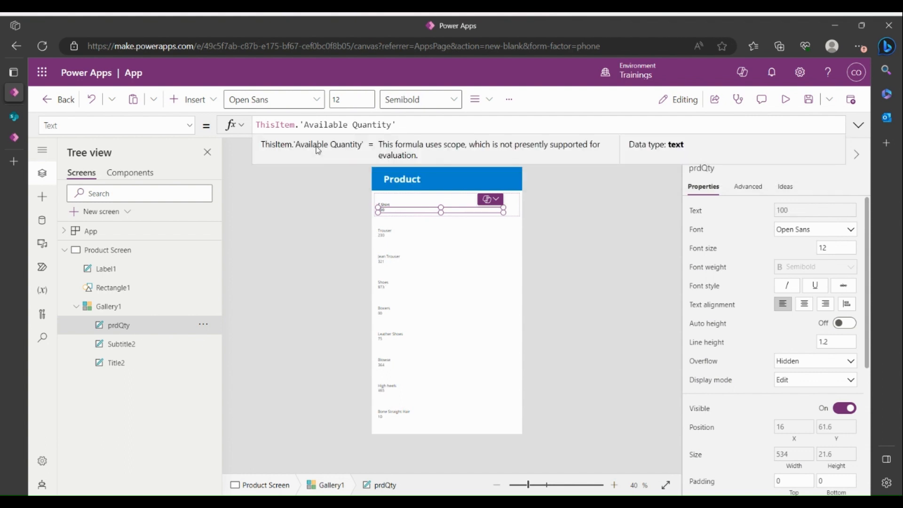
Wrap the prdQty label's formula in Concatenate so that it puts "Inv. Qty: " before ThisItem.'Available Quantity'
click(256, 125)
text(c)
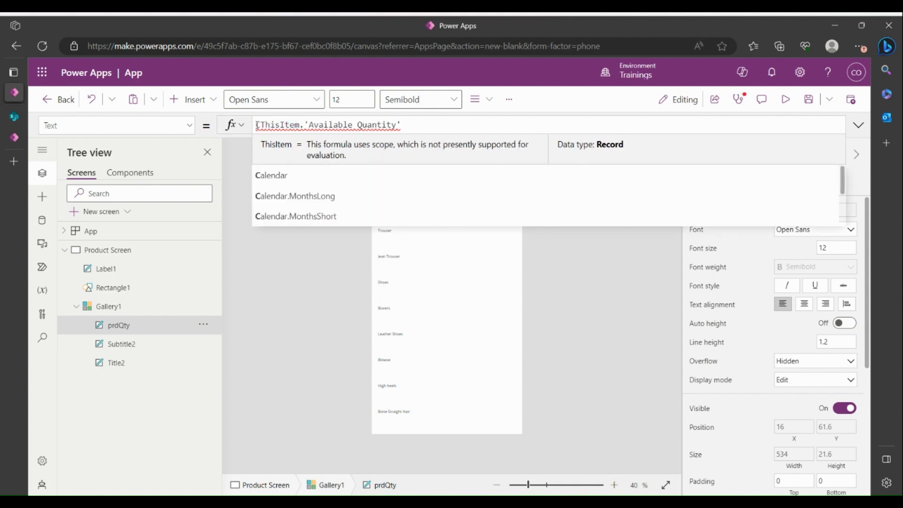
text(oncaten)
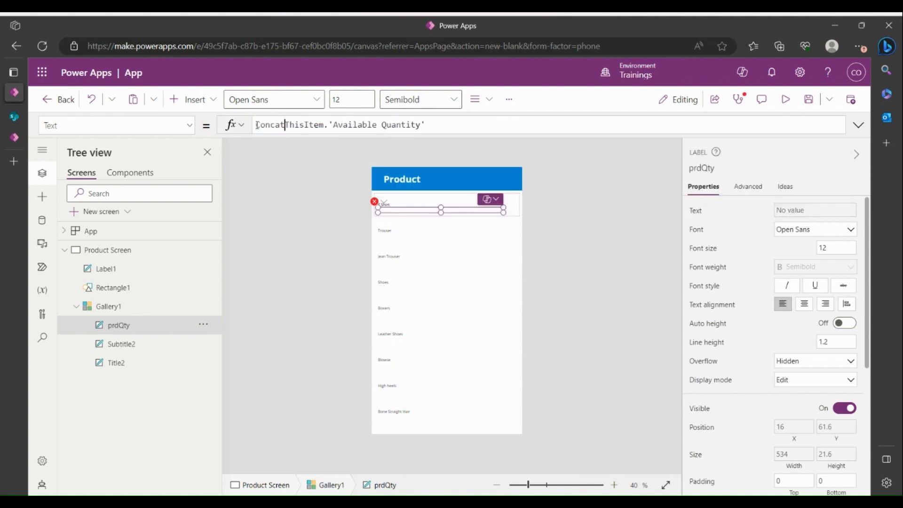
text(ate)
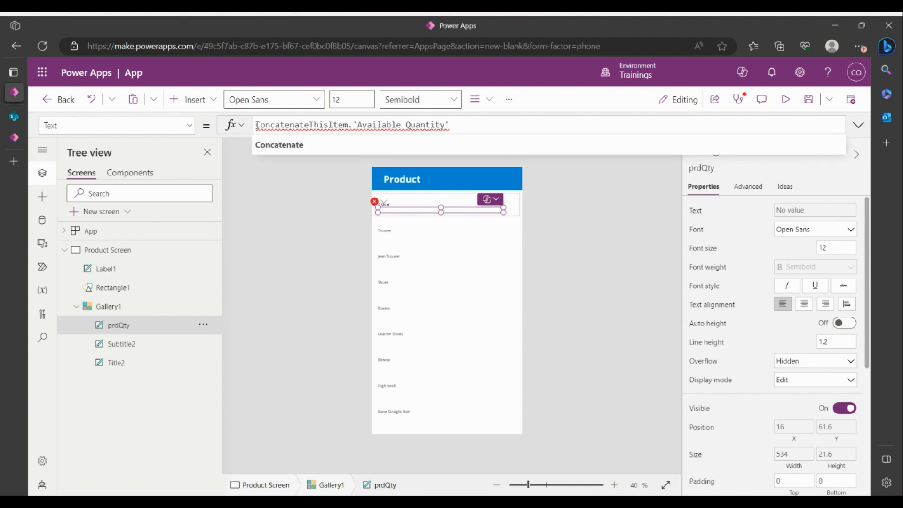
text(()
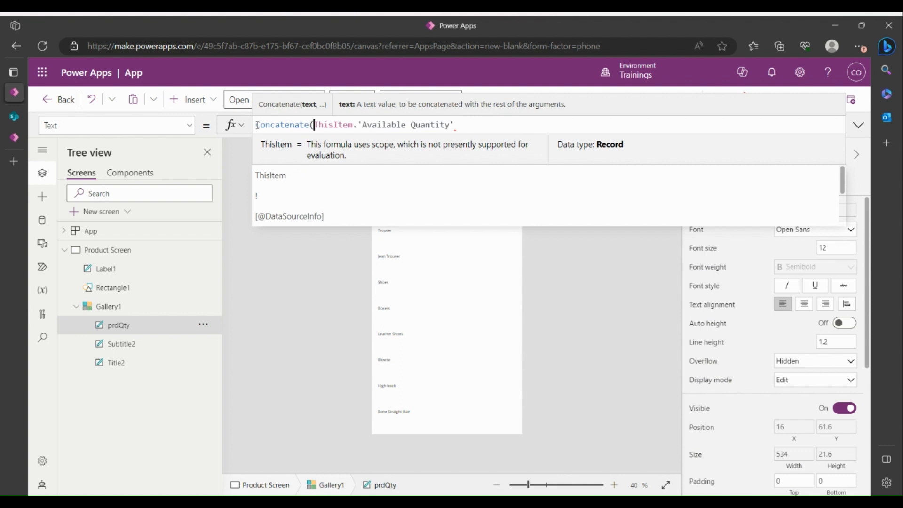
text(")
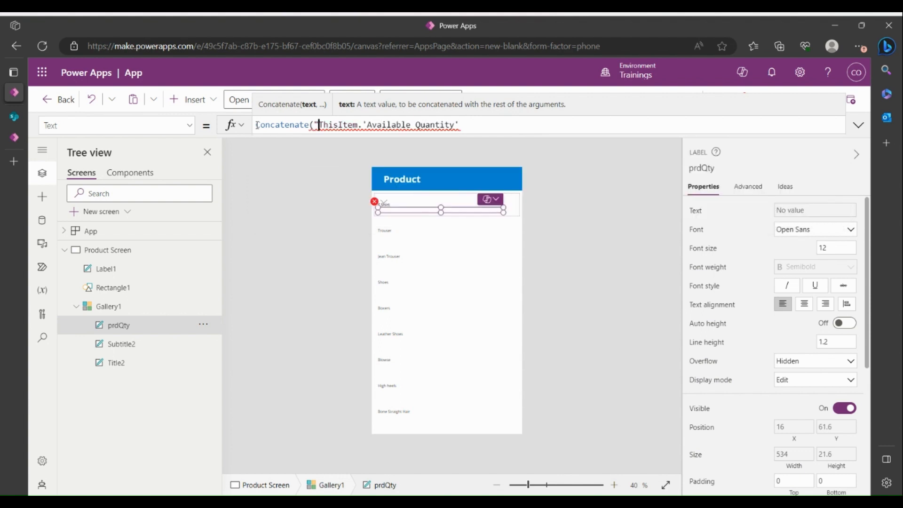
text(Inv. )
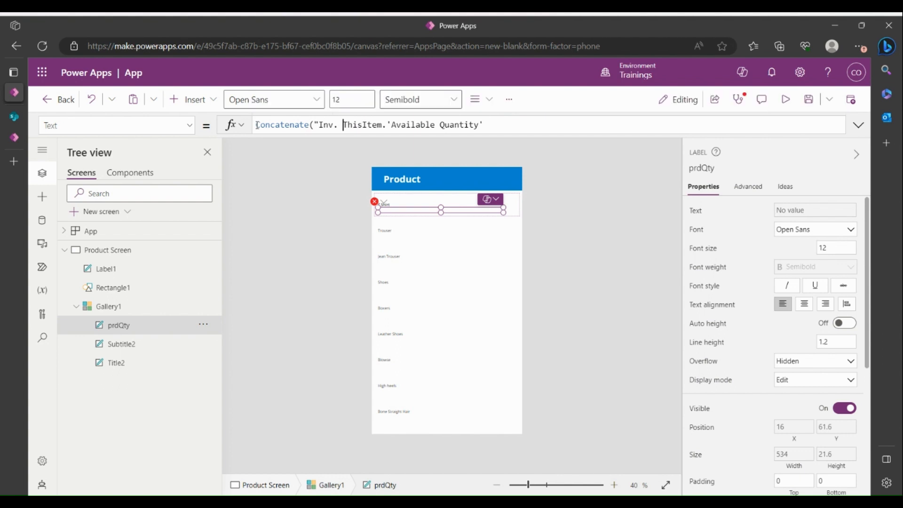
text(Qty)
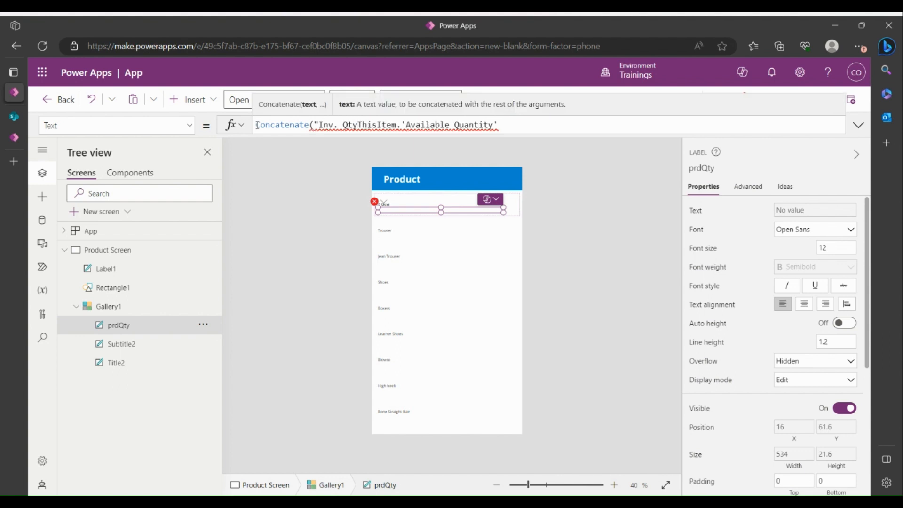
text(:)
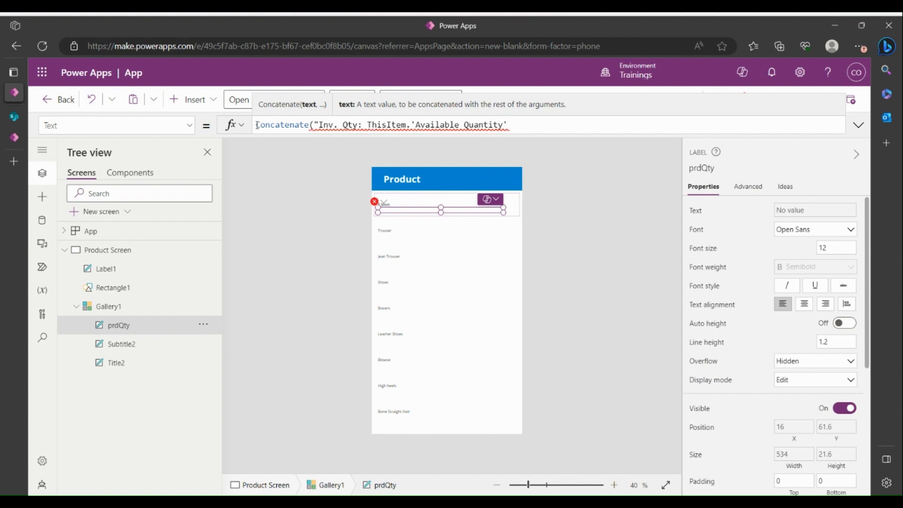
text( ")
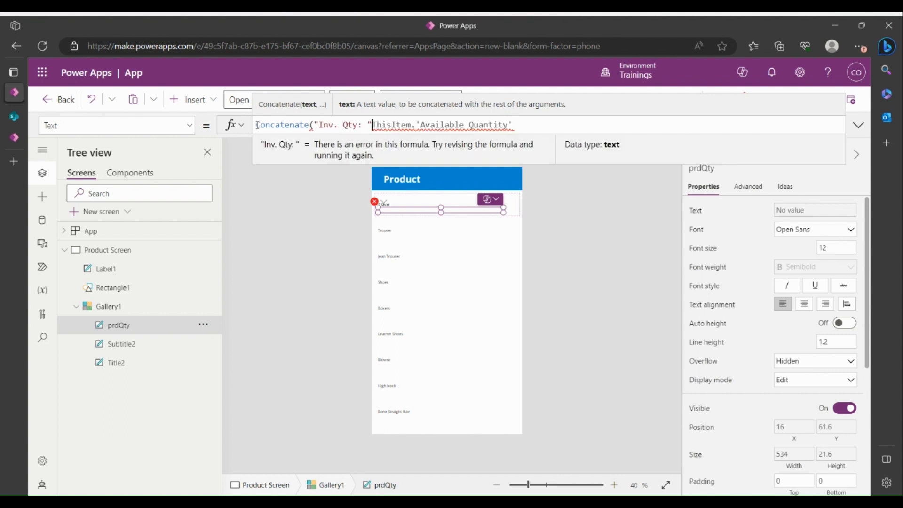
text(, )
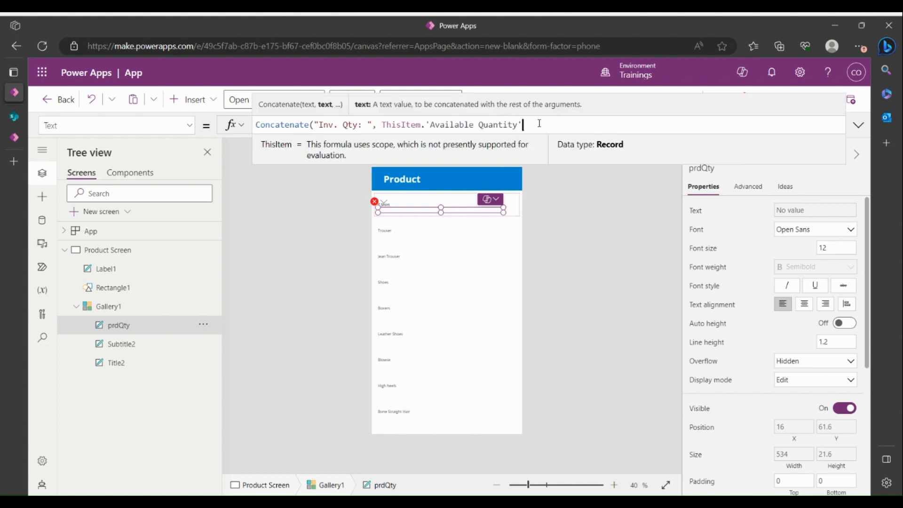
text())
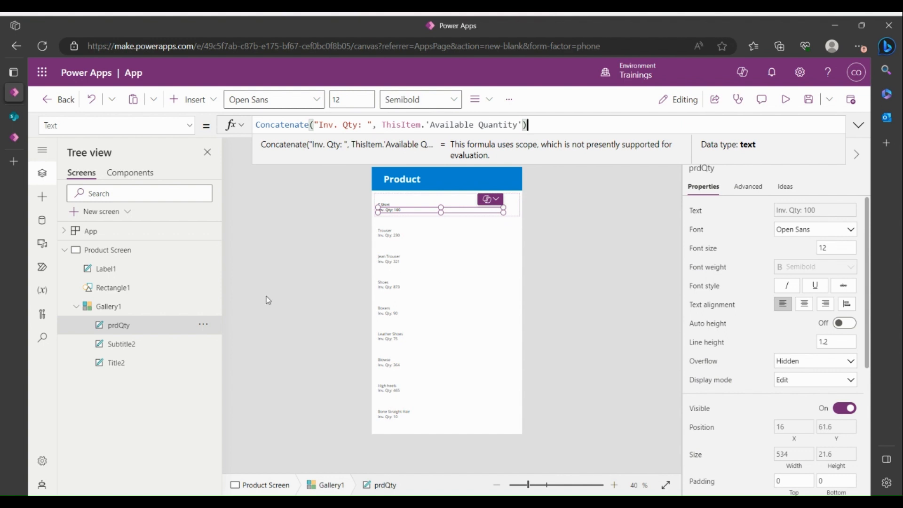
Rename the gallery's Subtitle2 label as prdPrice
click(121, 348)
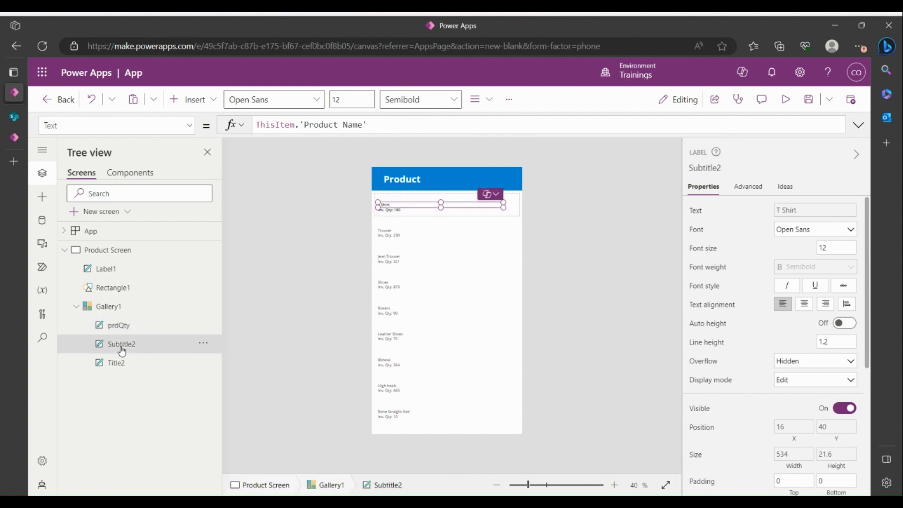
double_click(122, 347)
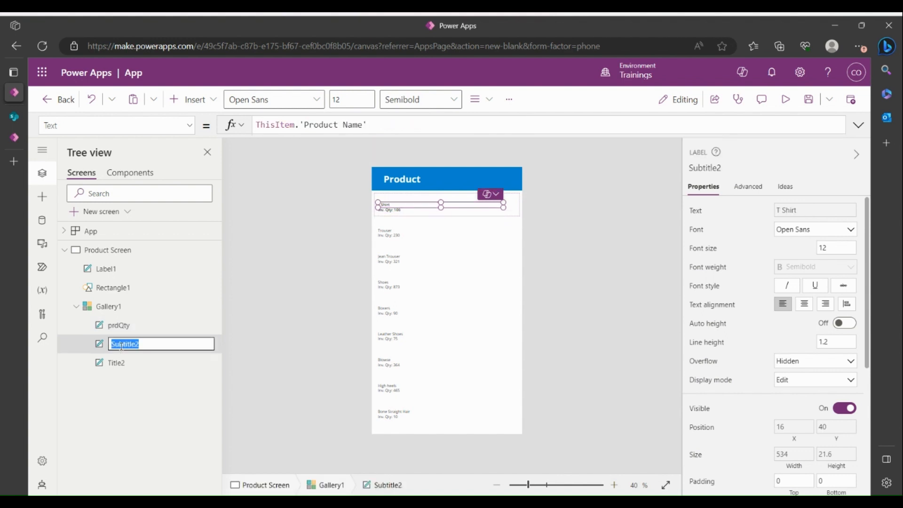
text(prdPrice)
key(Return)
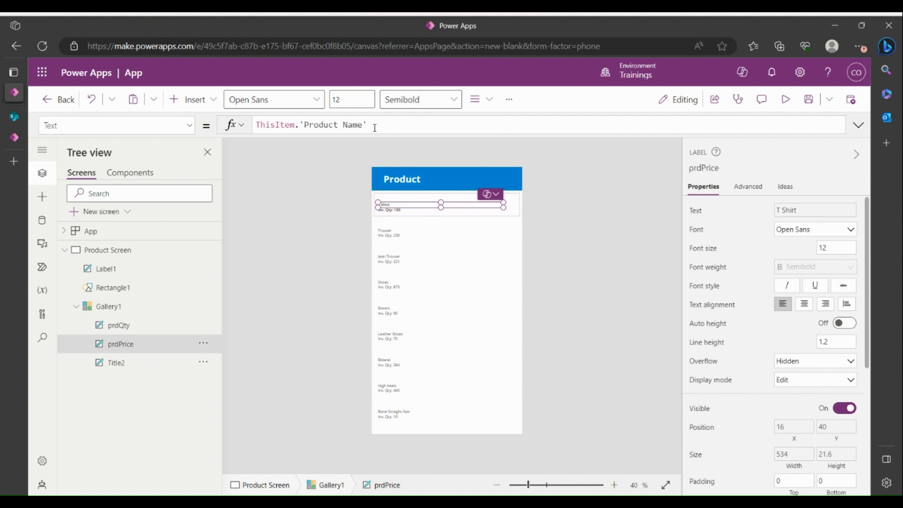
Change the prdPrice label's text formula to Concatenate("Price: ", ThisItem.'Product Name')
click(257, 125)
key(Left)
text(&)
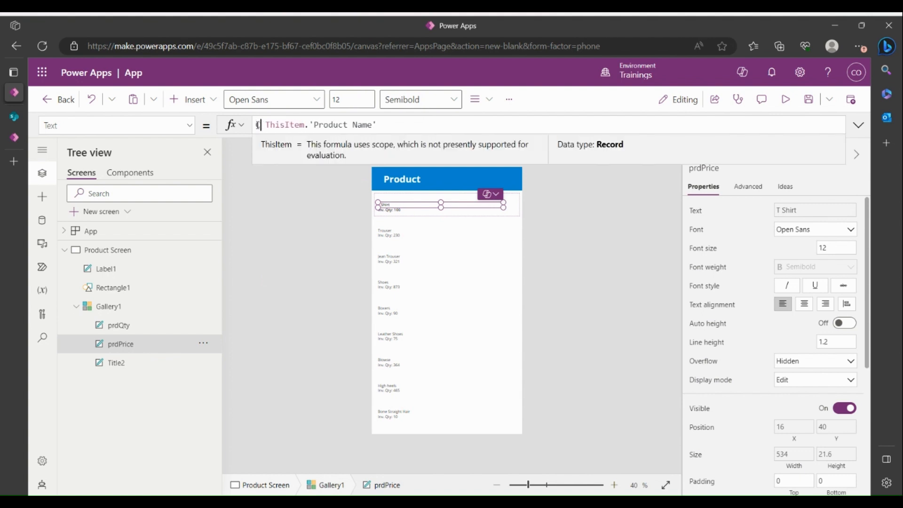
key(BackSpace)
text(Conca)
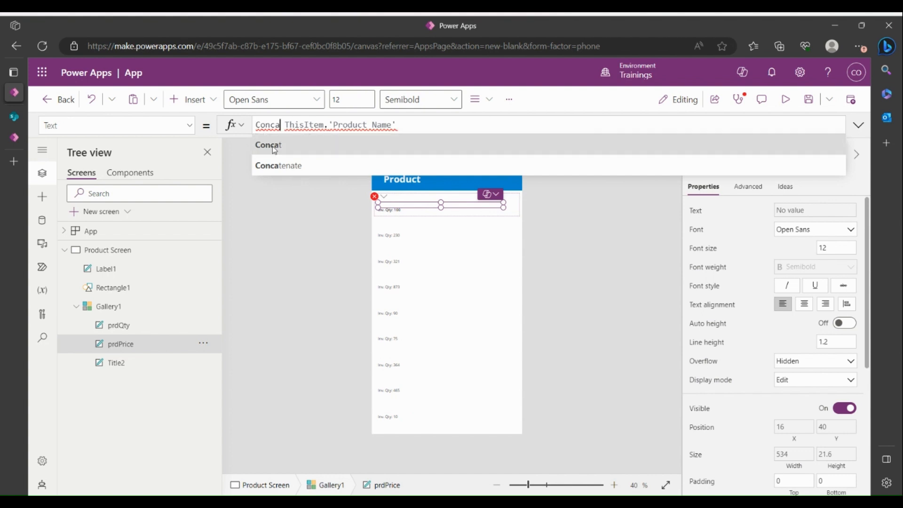
click(284, 167)
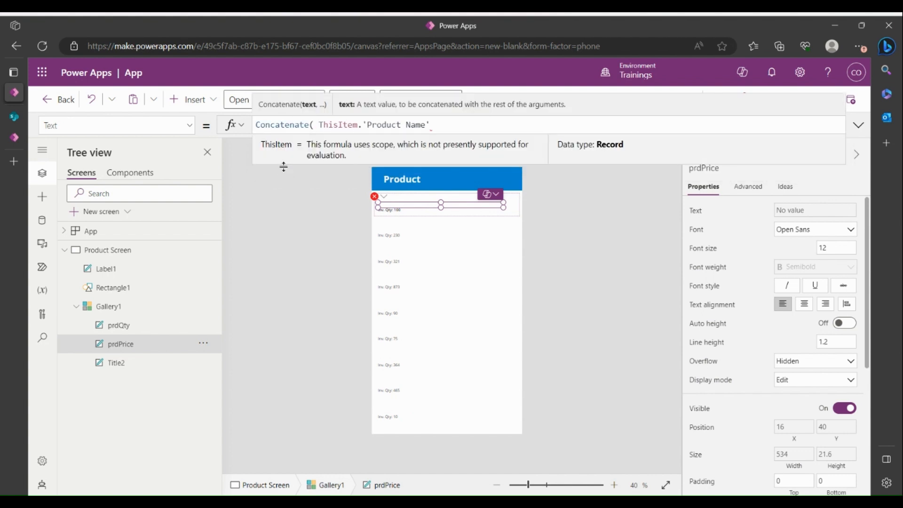
text("Pr)
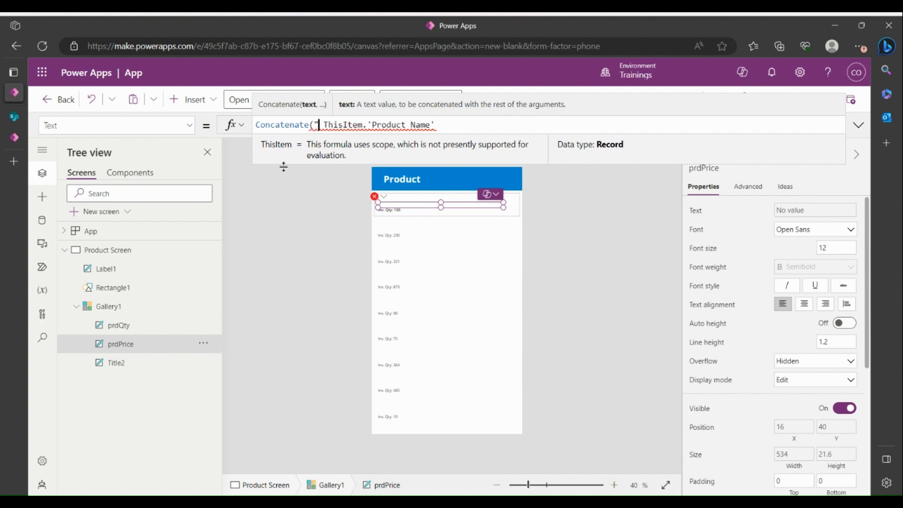
text(ice:)
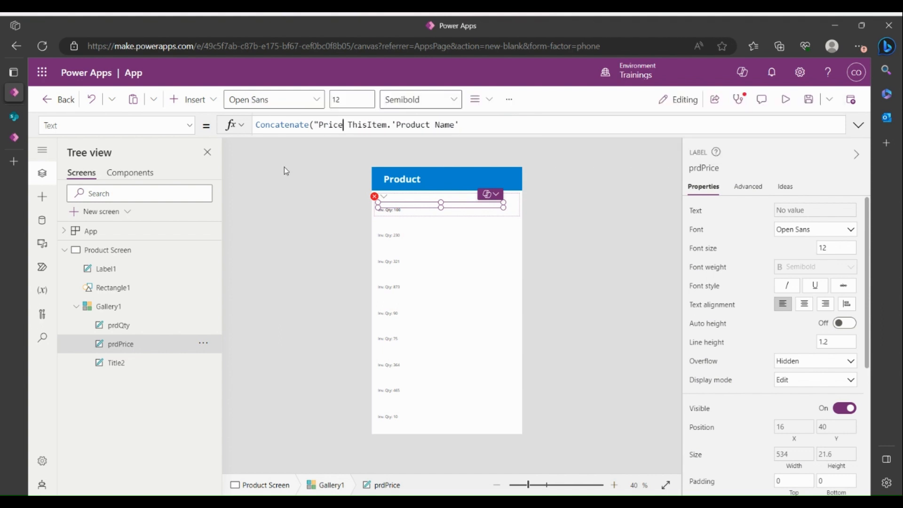
text( ")
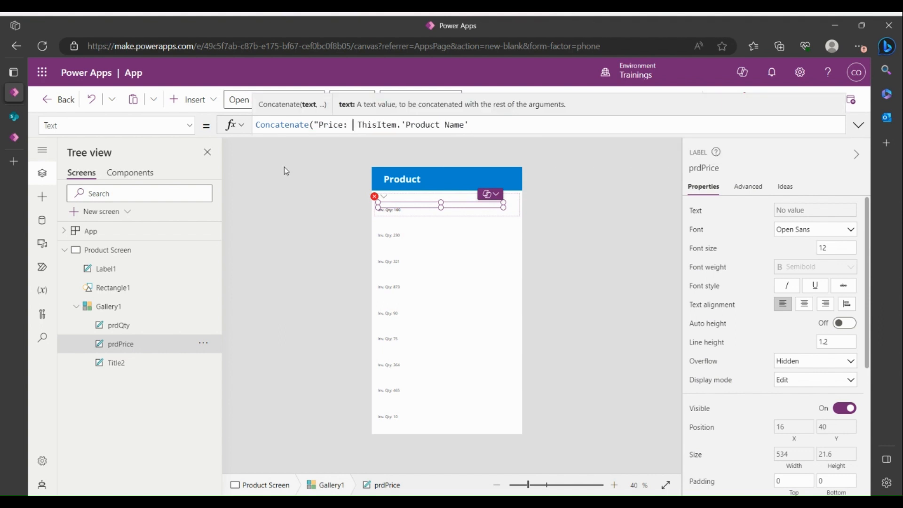
text(,)
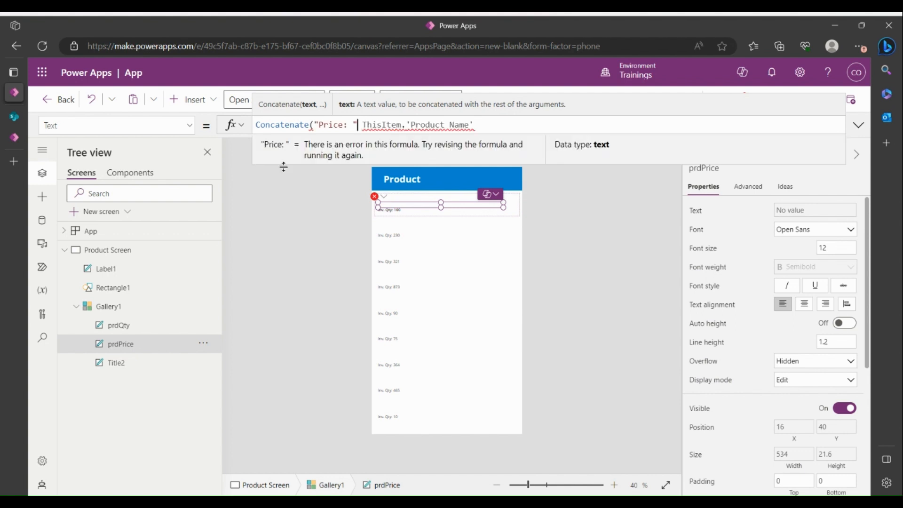
click(476, 126)
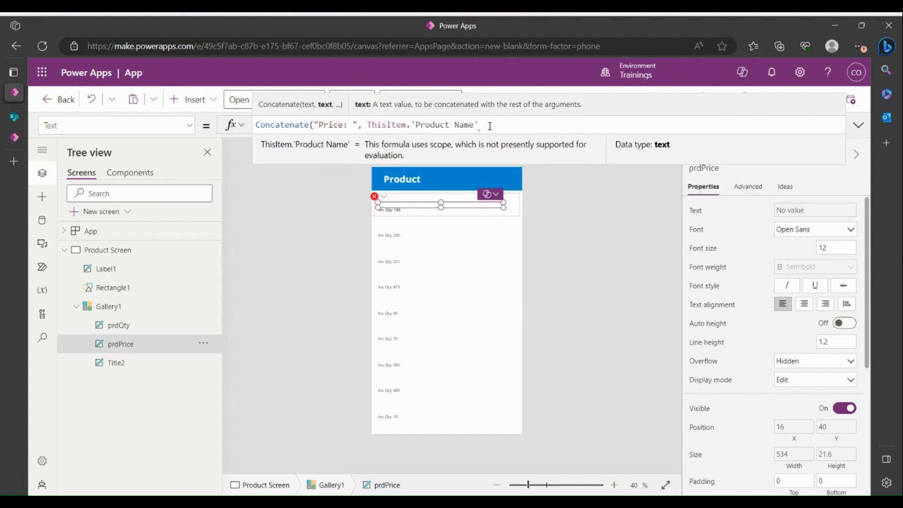
text())
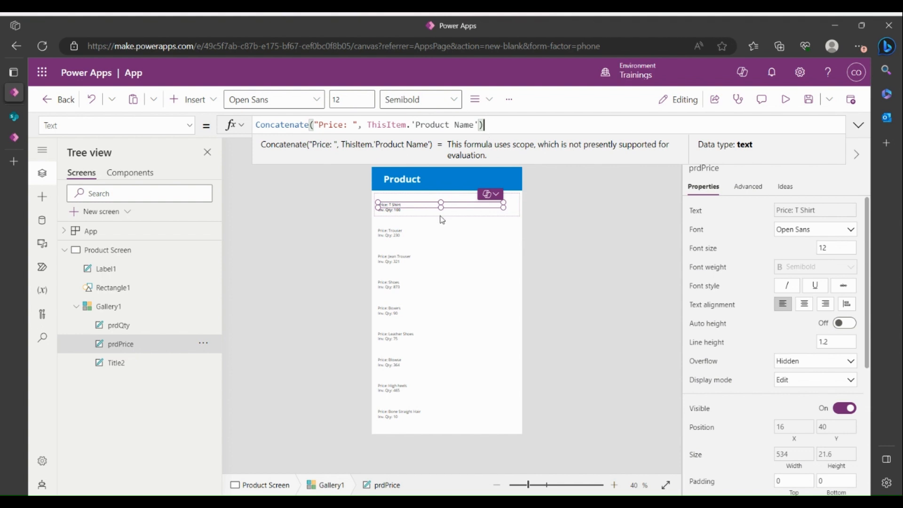
Wrap ThisItem.'Product Name' in the prdPrice formula in a Text function with the number format "#,##0.00"
click(367, 125)
double_click(367, 125)
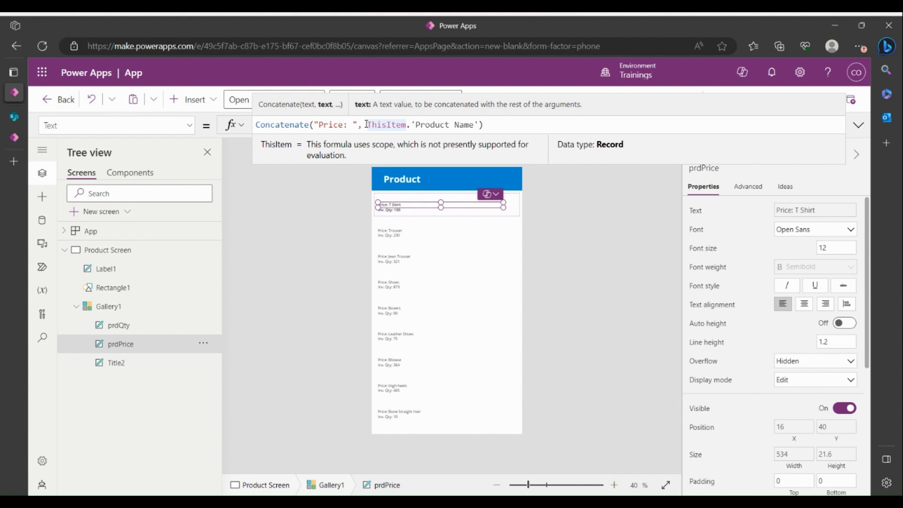
text(Text)
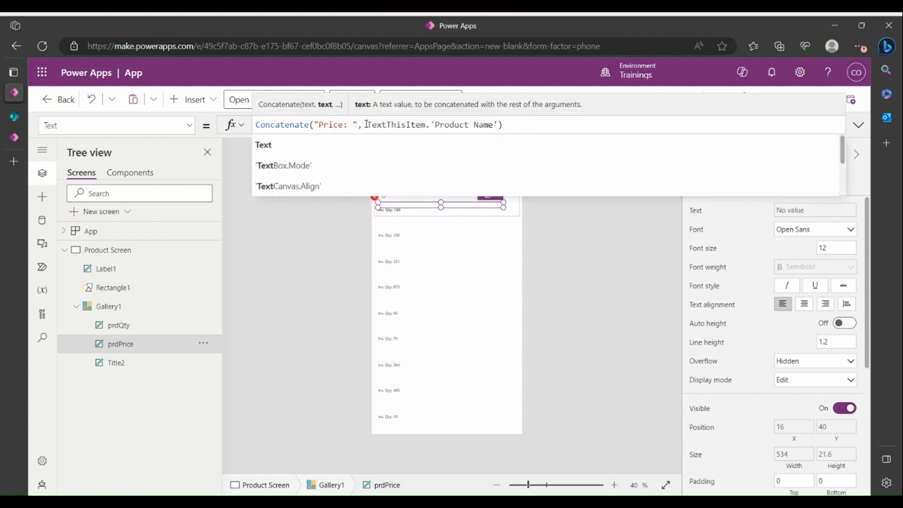
text(()
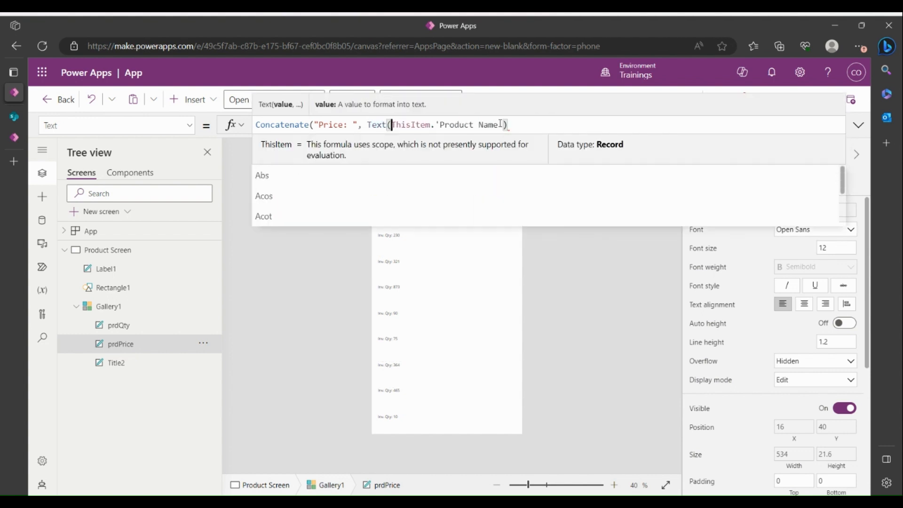
click(502, 124)
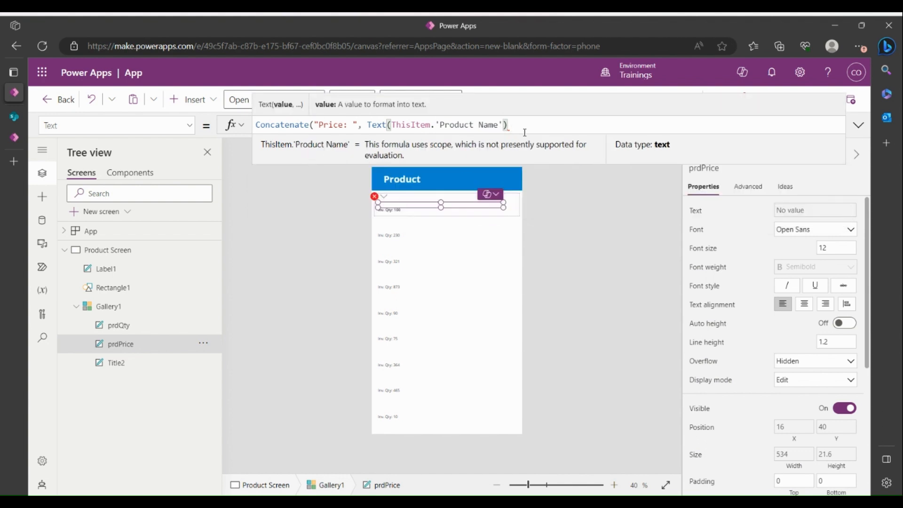
text(, "")
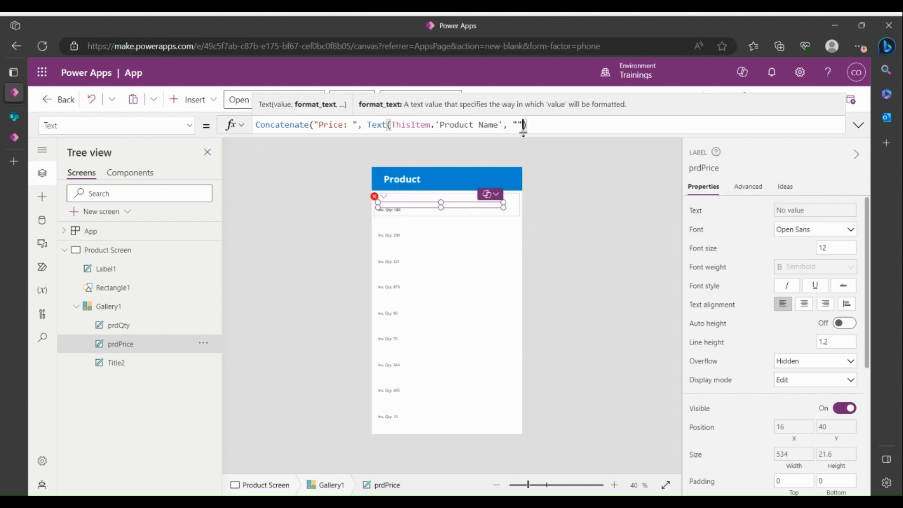
text()))
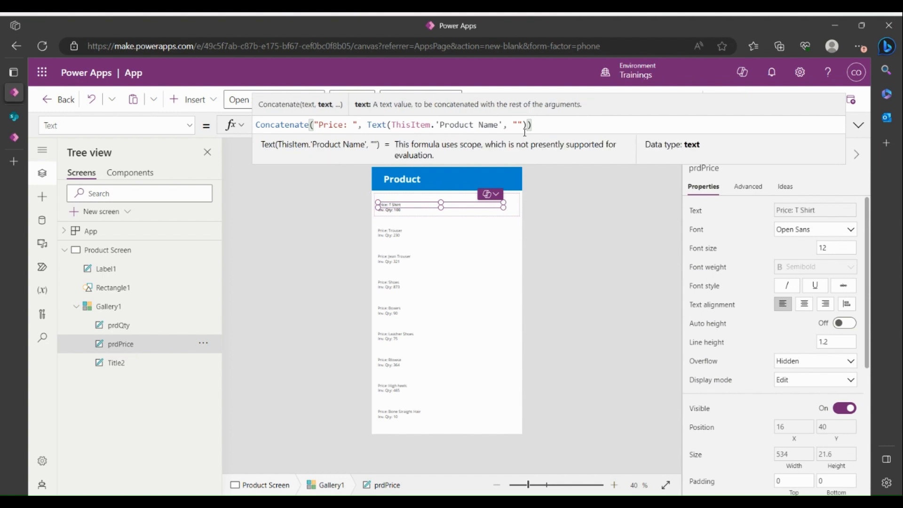
key(Left)
key(Left)
key(Left)
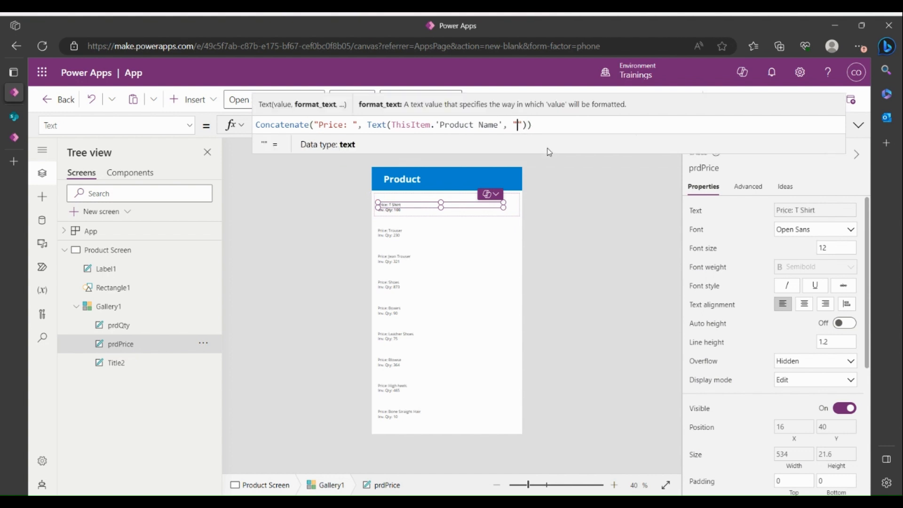
text(#.)
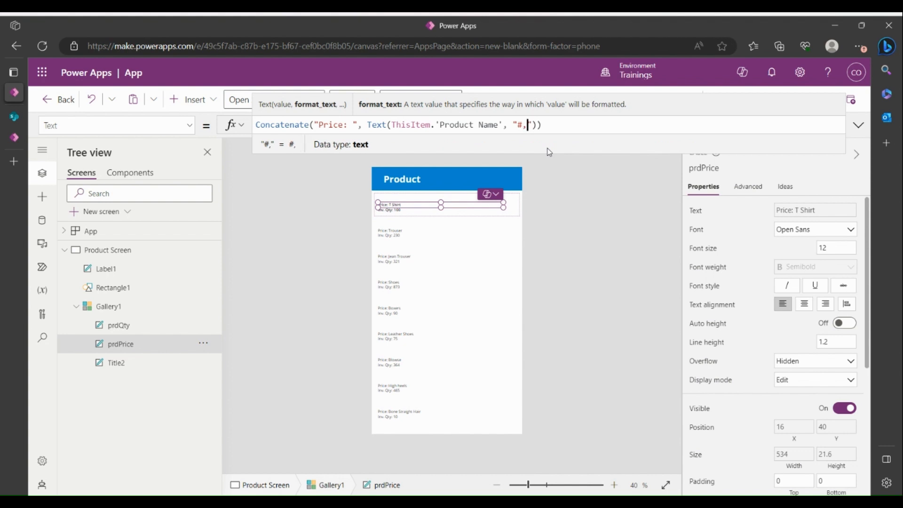
text(##)
text(00)
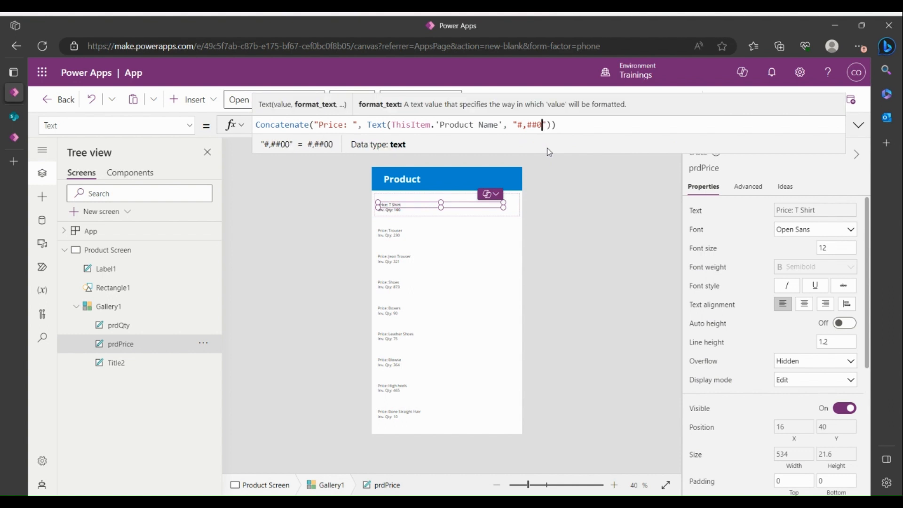
text(.00)
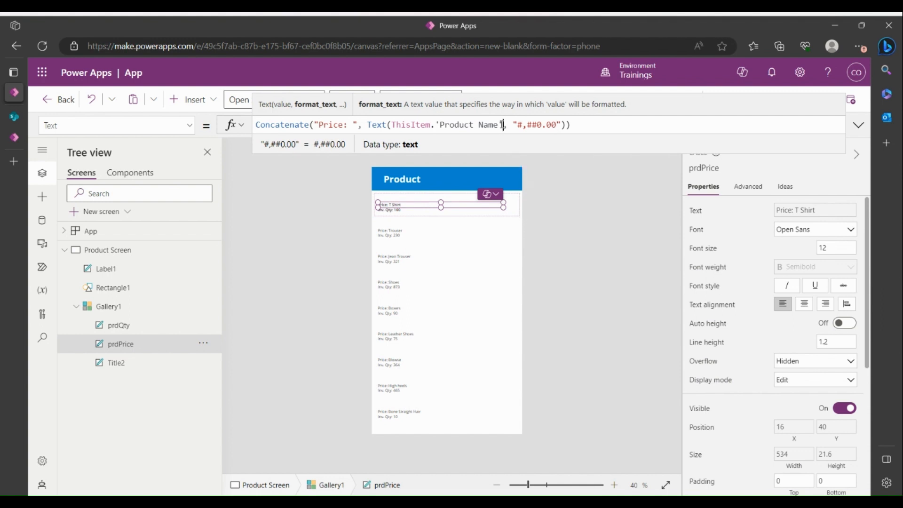
Replace 'Product Name' with Price after ThisItem in the prdPrice label's text formula
drag(502, 125, 438, 125)
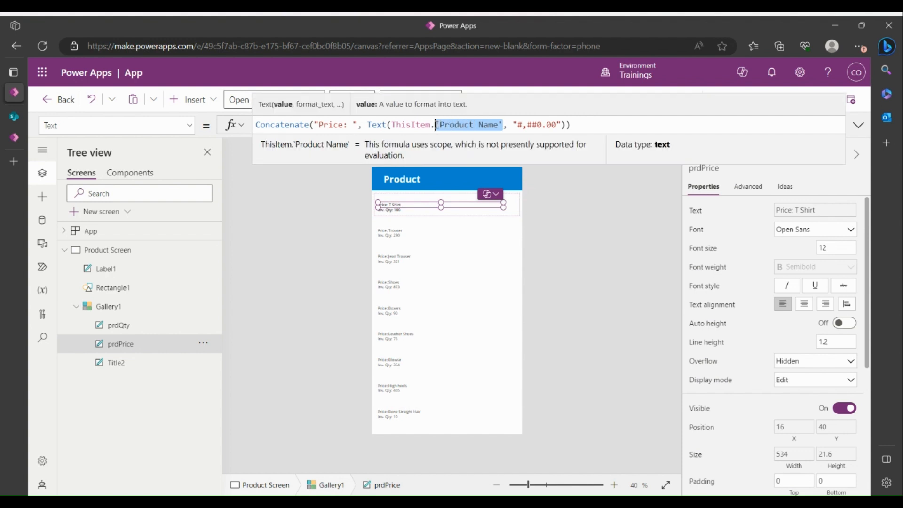
text(pric)
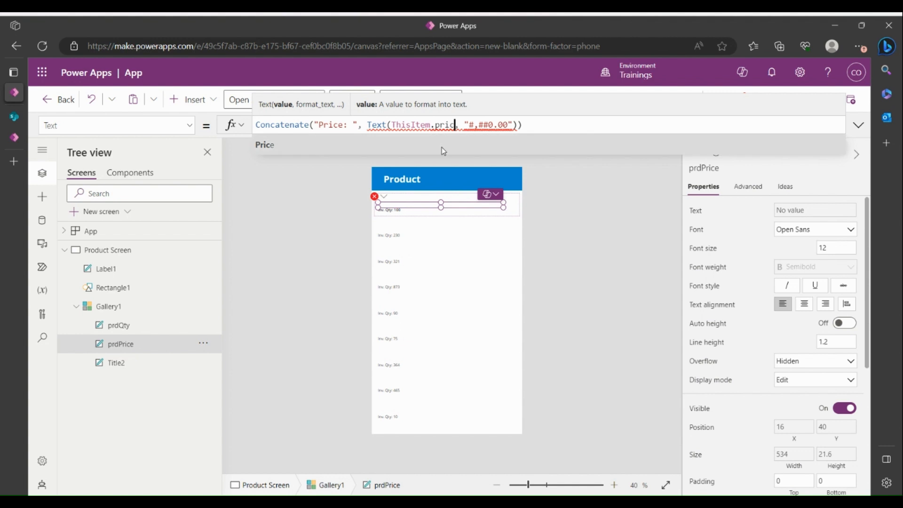
click(441, 147)
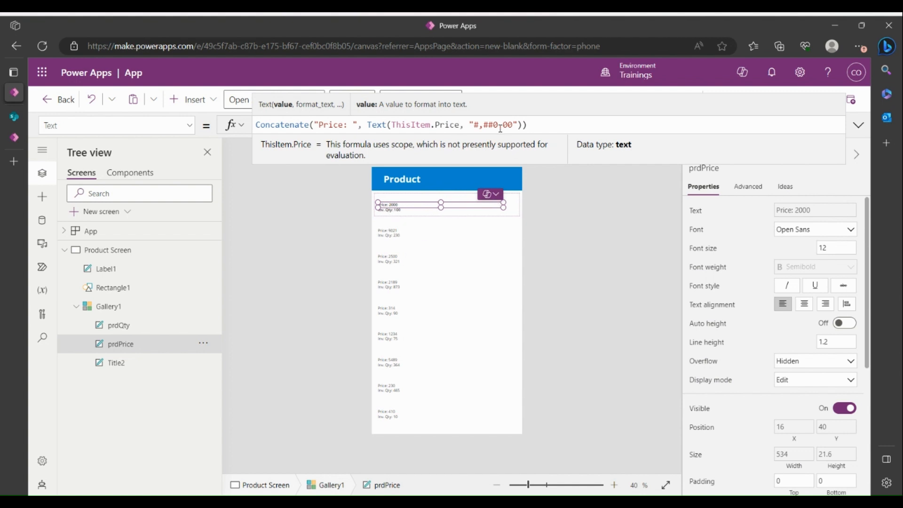
Wrap ThisItem.Price in the prdPrice formula in a Value function, inside the Text function
click(393, 125)
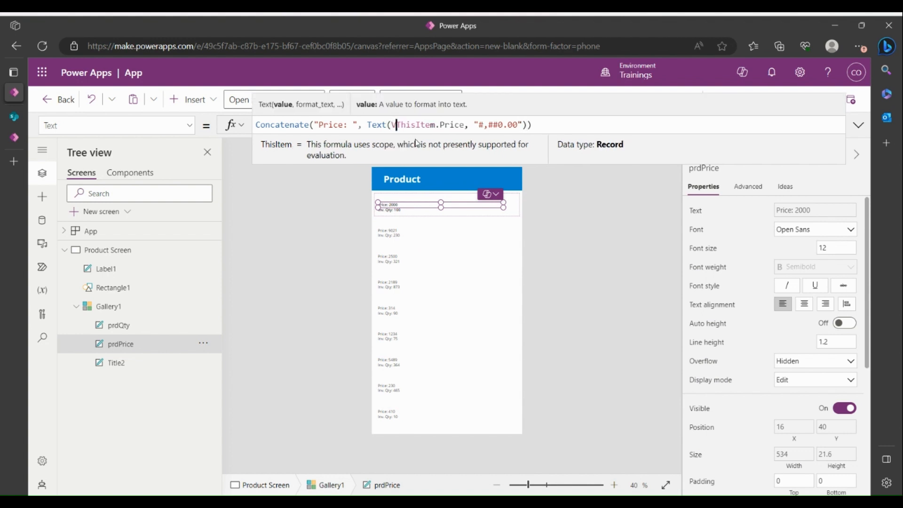
text(Value)
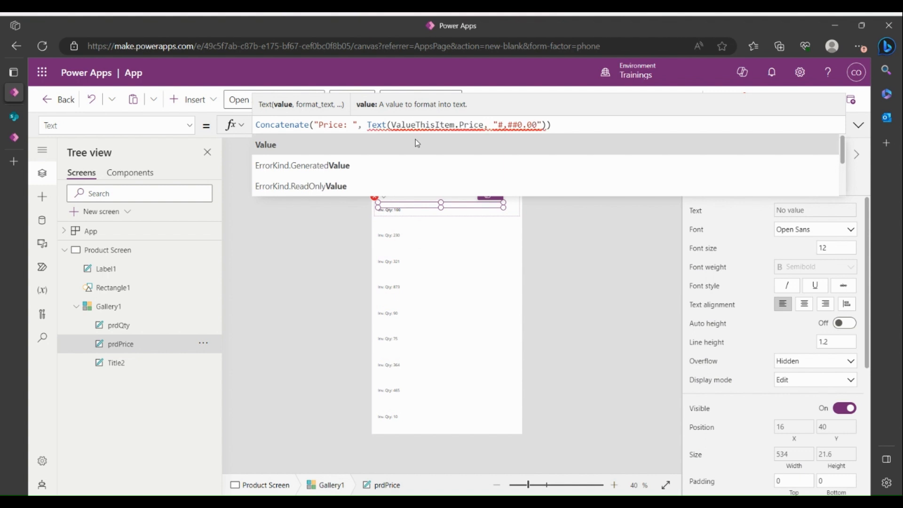
text(()
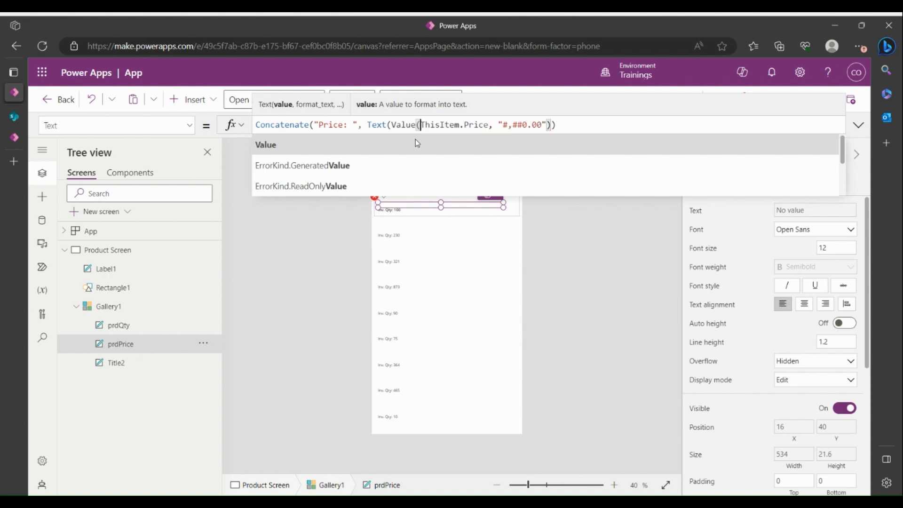
click(490, 125)
text())
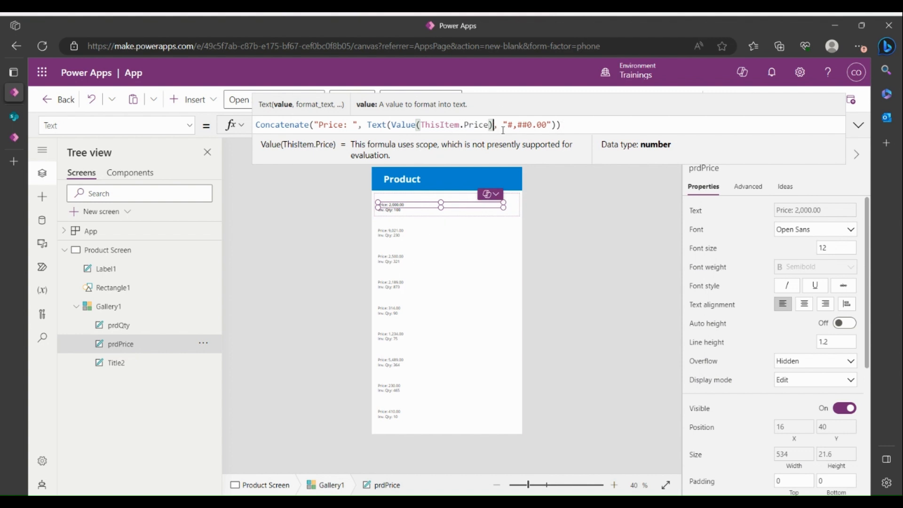
drag(489, 124, 421, 125)
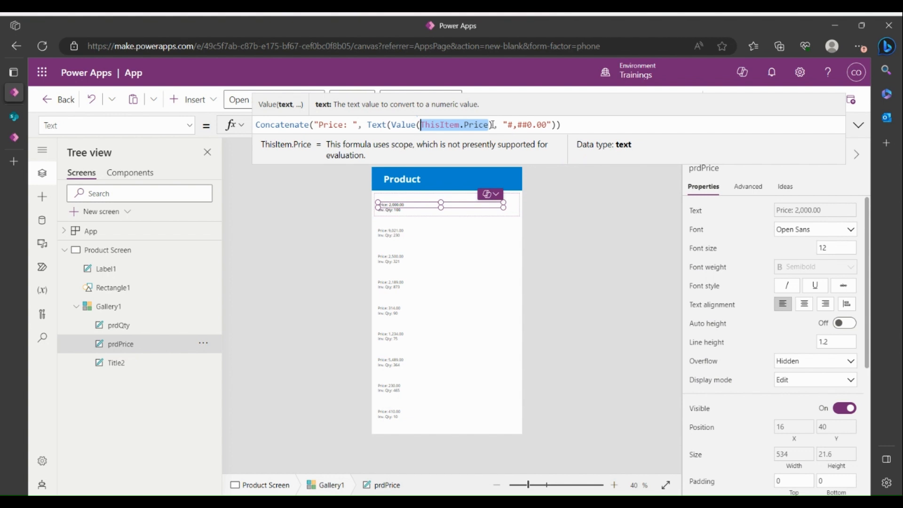
drag(492, 125, 397, 123)
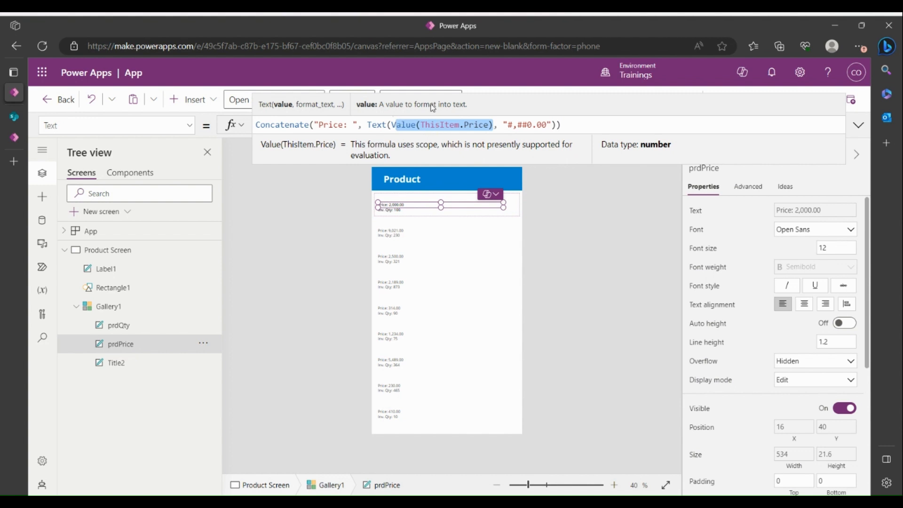
drag(554, 125, 505, 125)
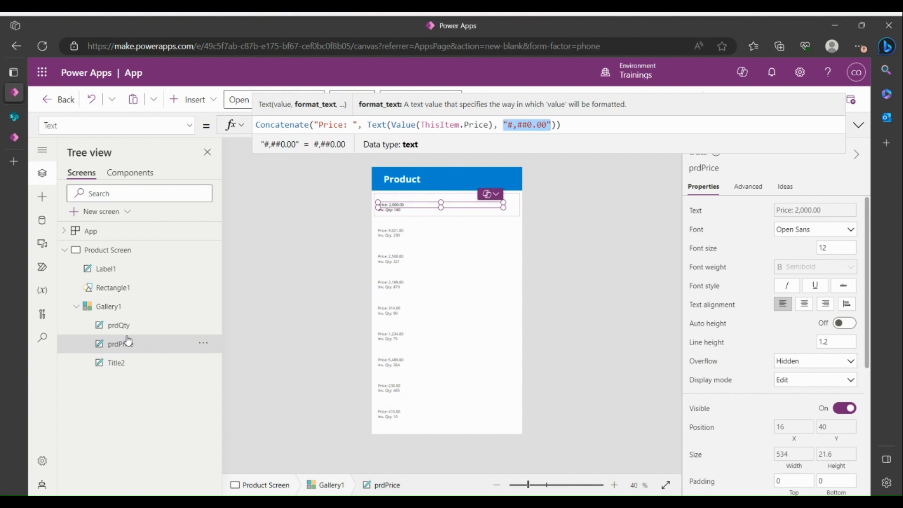
Rename the gallery's Title2 label as prdName
click(126, 366)
double_click(126, 367)
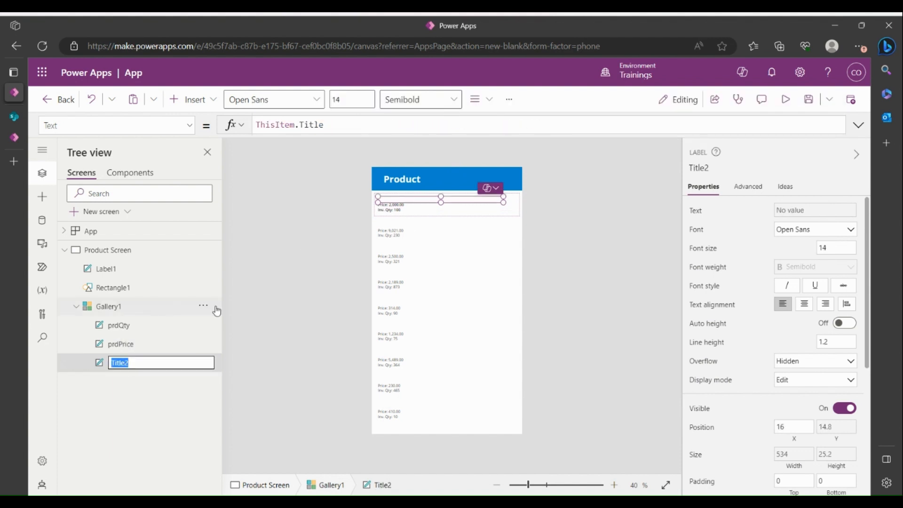
text(prdName)
key(Return)
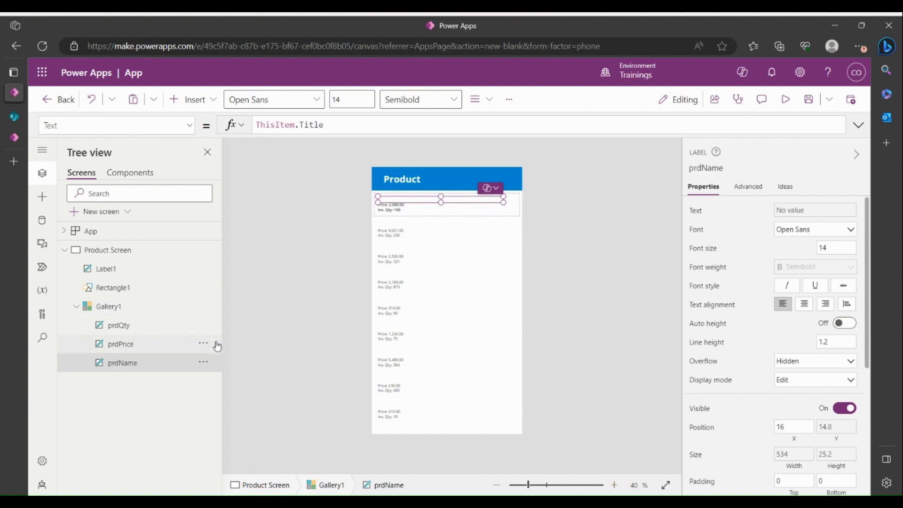
Change the prdName label's text formula to ThisItem.'Product Name'
double_click(315, 124)
text(prod)
click(322, 142)
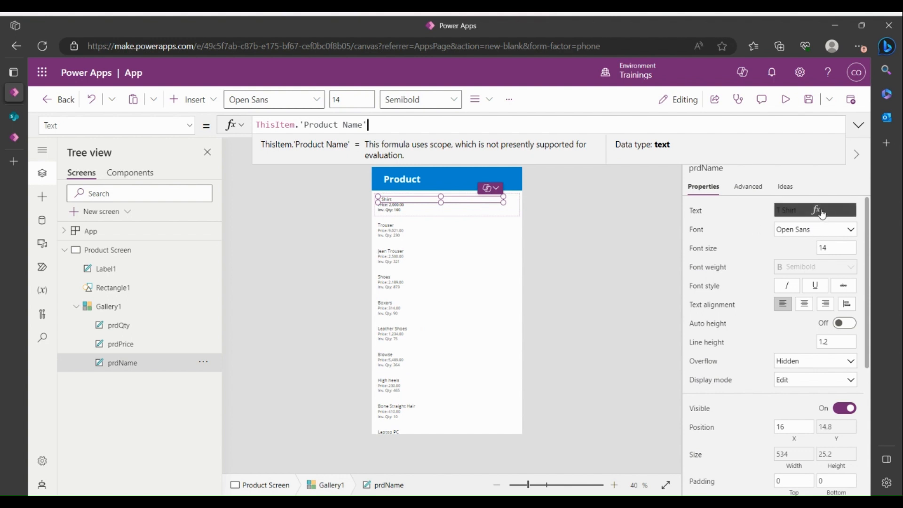
Replace the prdName label's conditional font weight formula with Bold and set its font size to 18
click(814, 264)
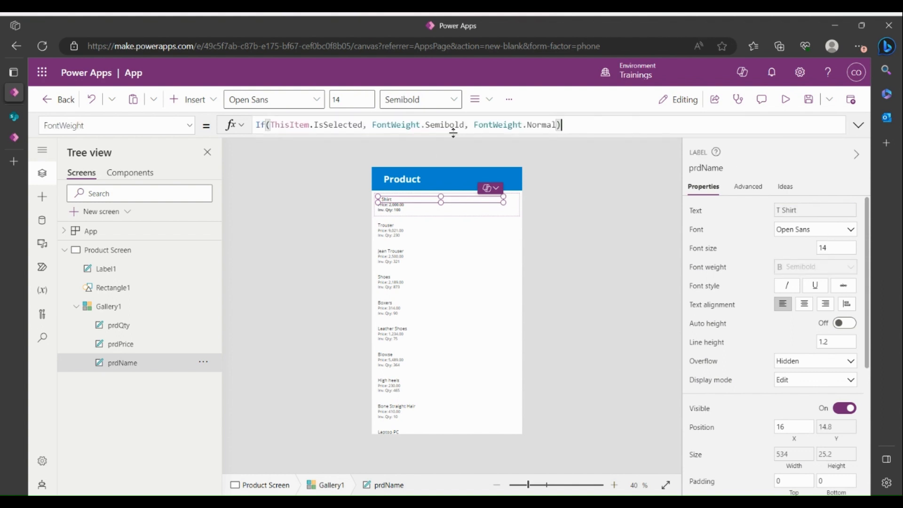
key(ctrl+a)
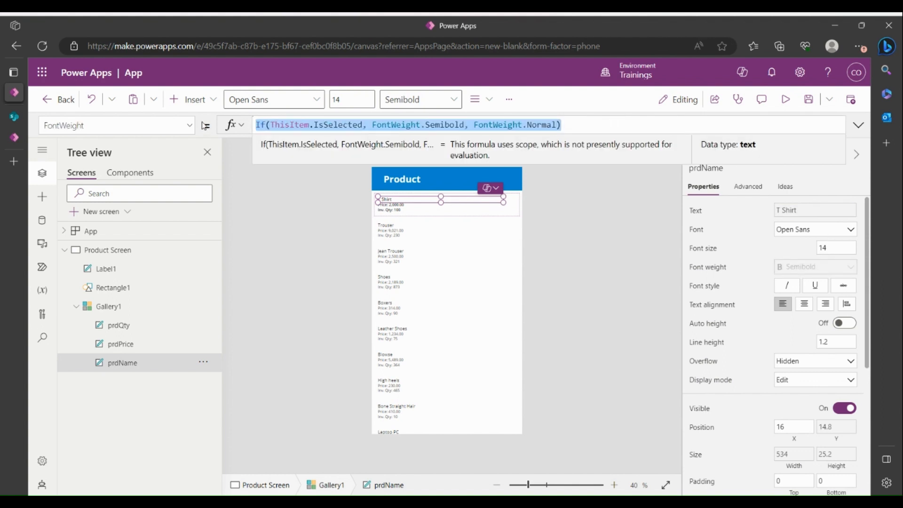
key(BackSpace)
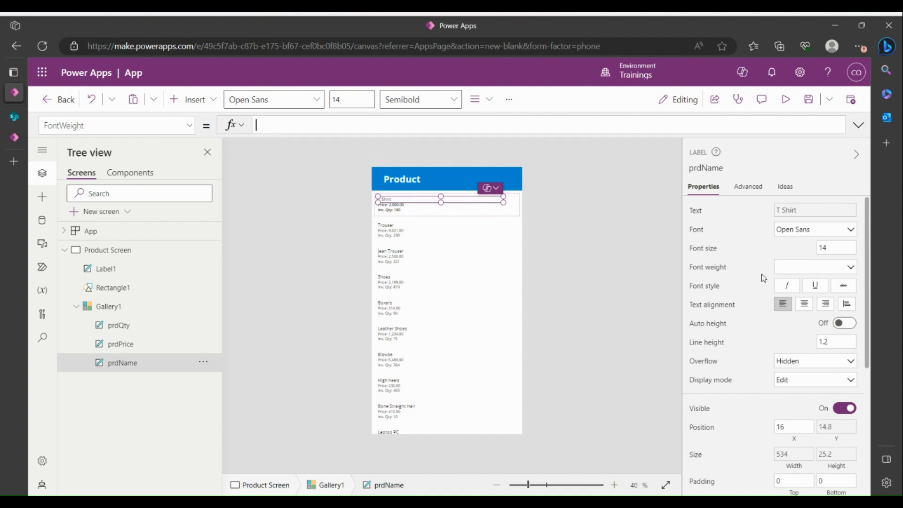
click(834, 268)
click(800, 282)
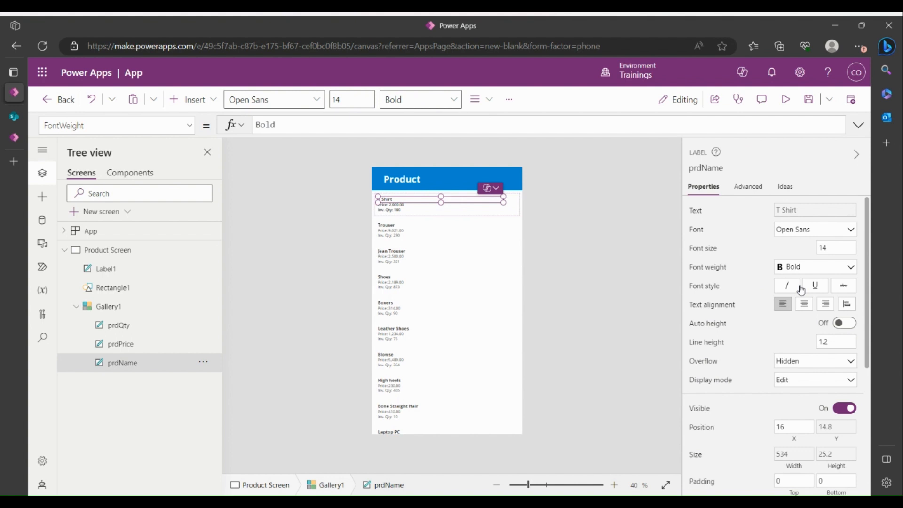
click(835, 250)
text(18)
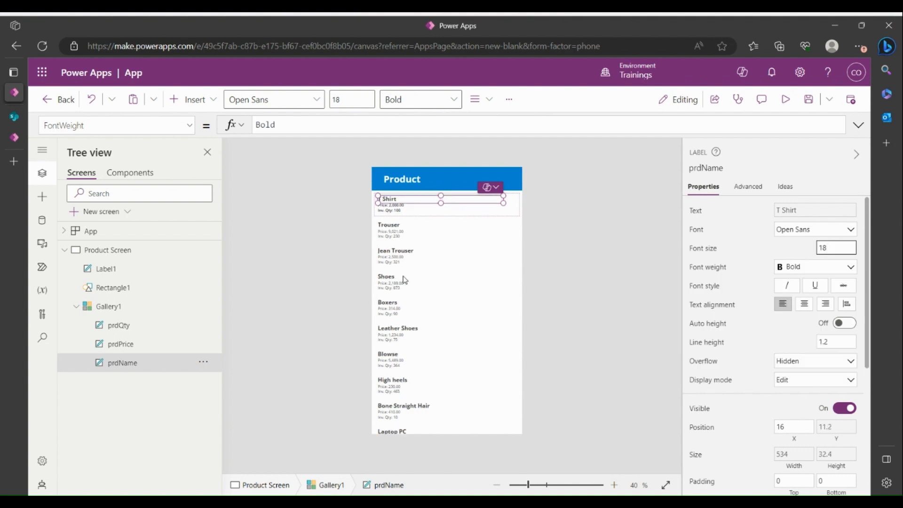
click(571, 202)
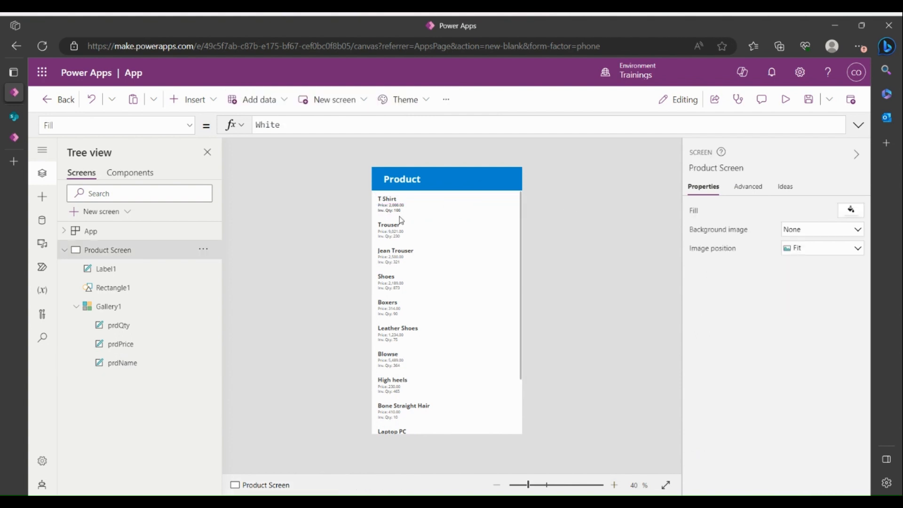
click(408, 206)
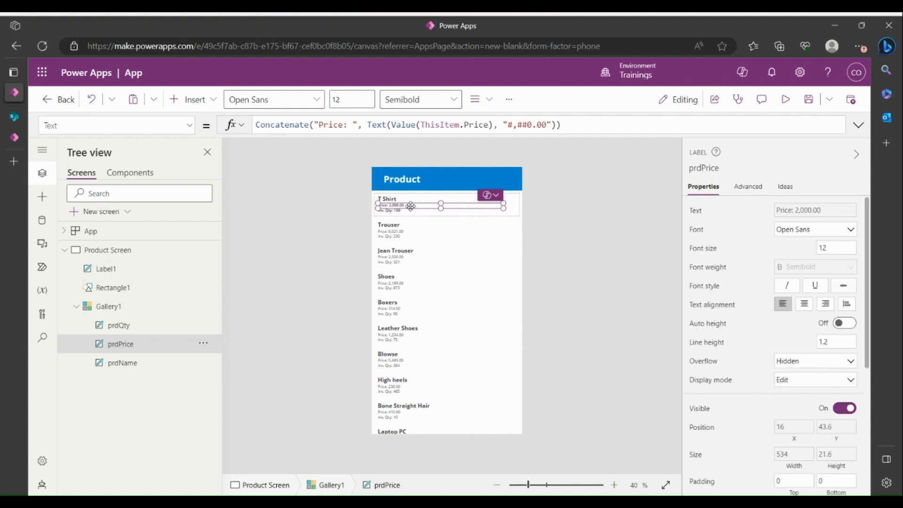
Insert a button into Gallery1 and rename it as itemBtn
click(141, 306)
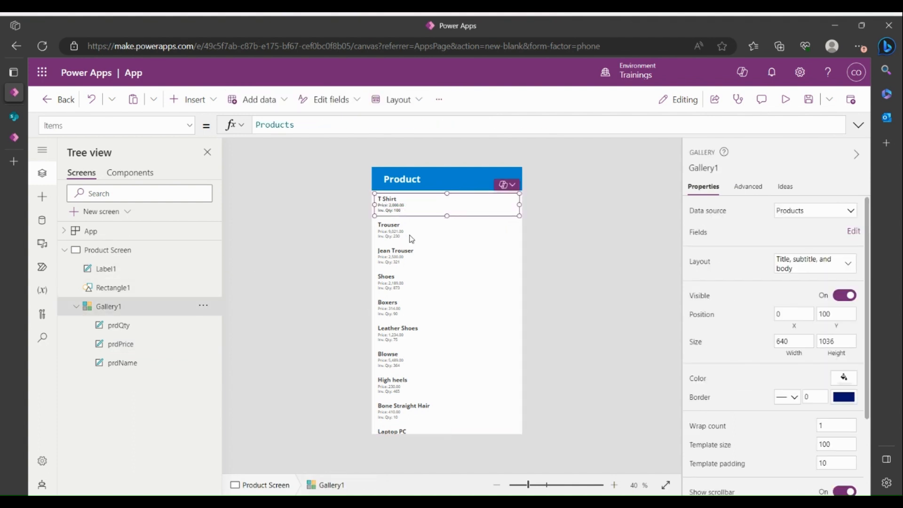
click(195, 100)
click(223, 284)
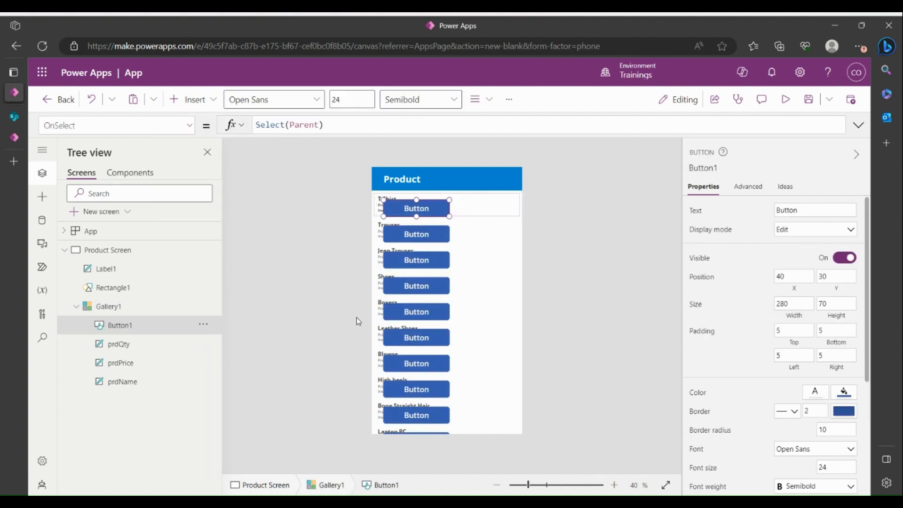
double_click(124, 326)
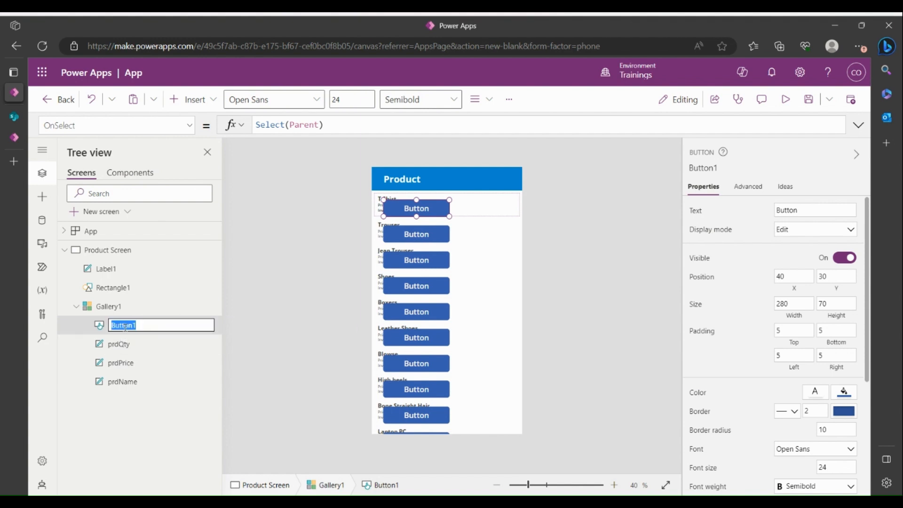
text(it)
text(emBtn)
key(Return)
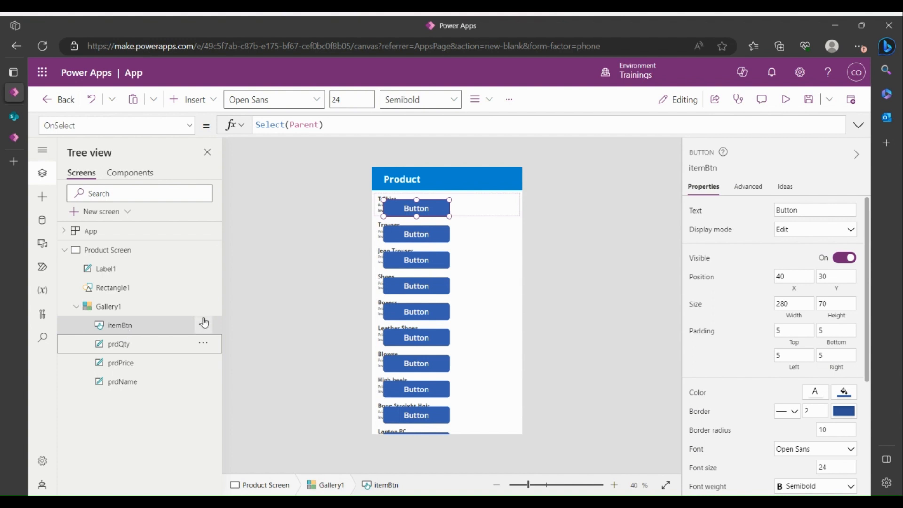
Fit itemBtn over the whole gallery item at position 0, 0 with size 620 by 100, and clear its text
drag(425, 205, 412, 198)
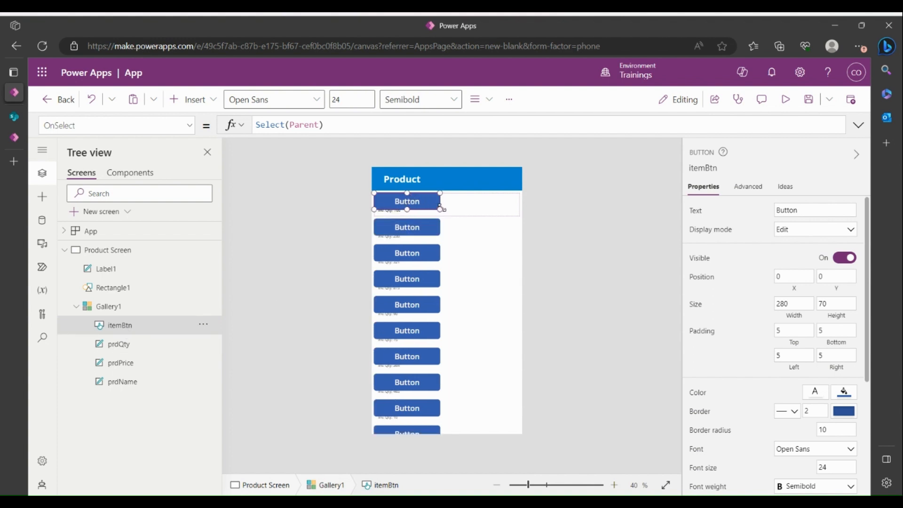
drag(440, 209, 526, 218)
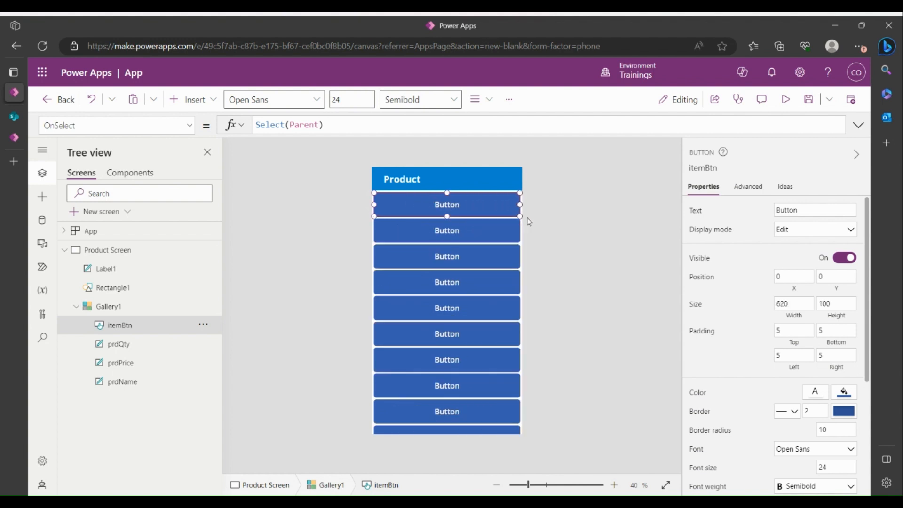
click(823, 213)
double_click(789, 209)
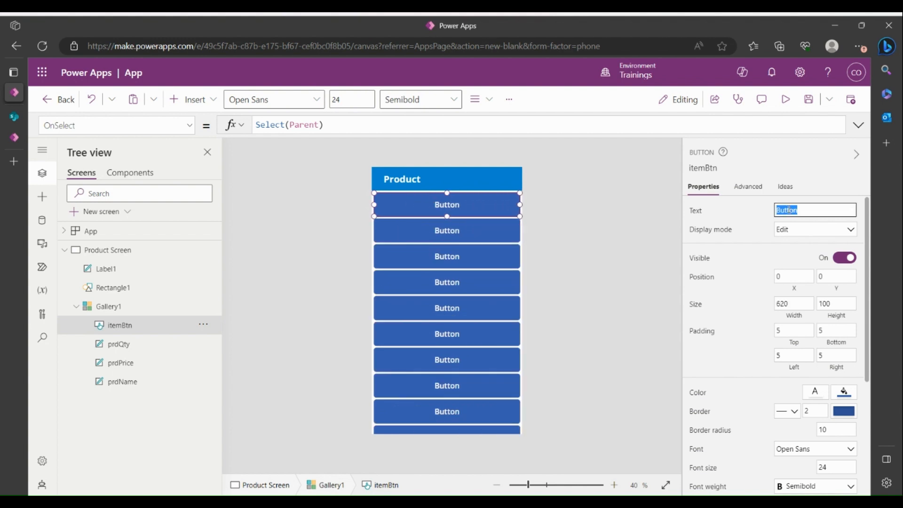
key(BackSpace)
Make itemBtn's fill transparent and replace its ColorFade border formula with the theme blue RGBA(0, 134, 208, 1)
click(843, 393)
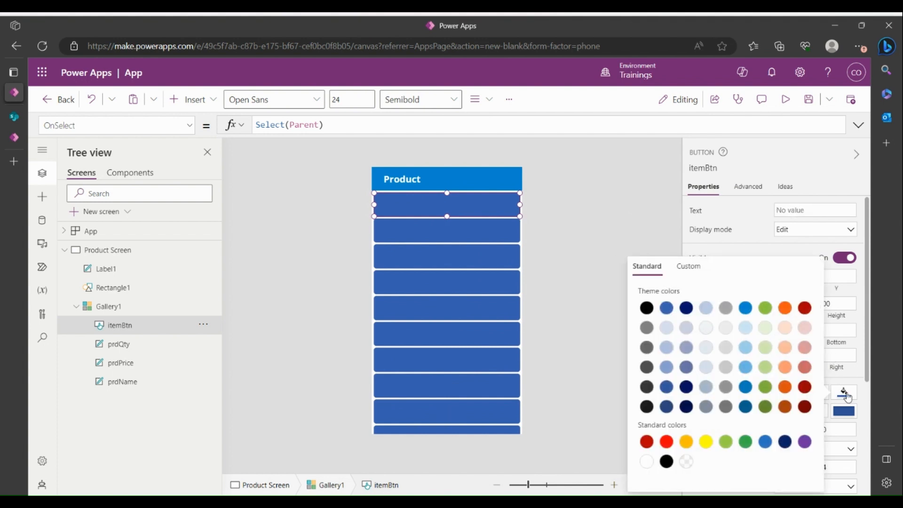
click(686, 462)
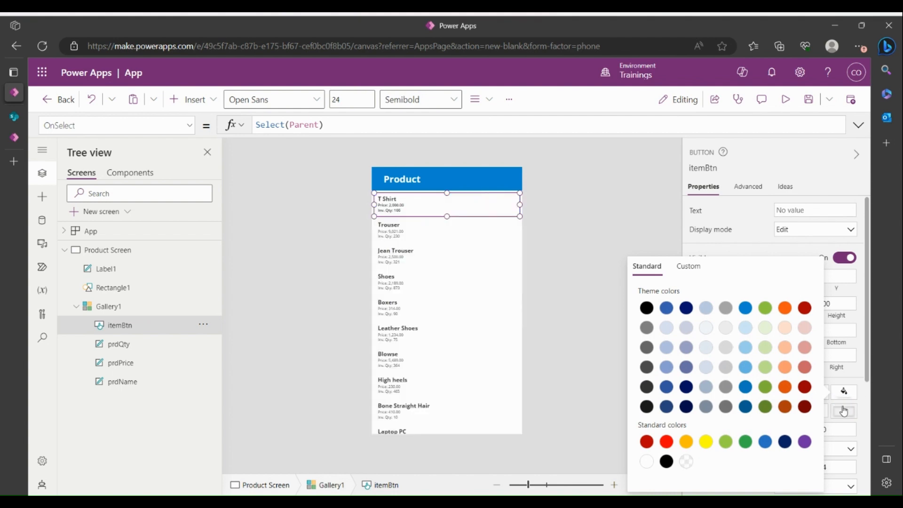
click(843, 411)
key(ctrl+q)
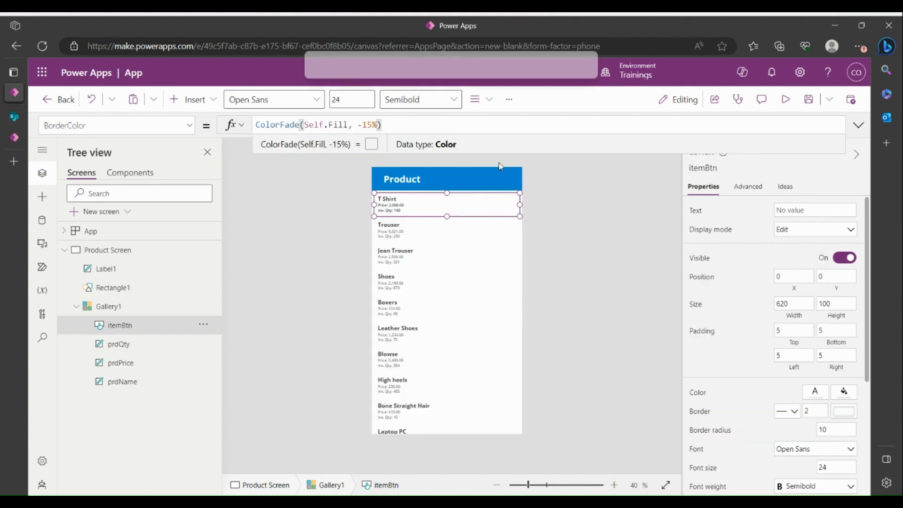
drag(477, 127, 242, 131)
key(BackSpace)
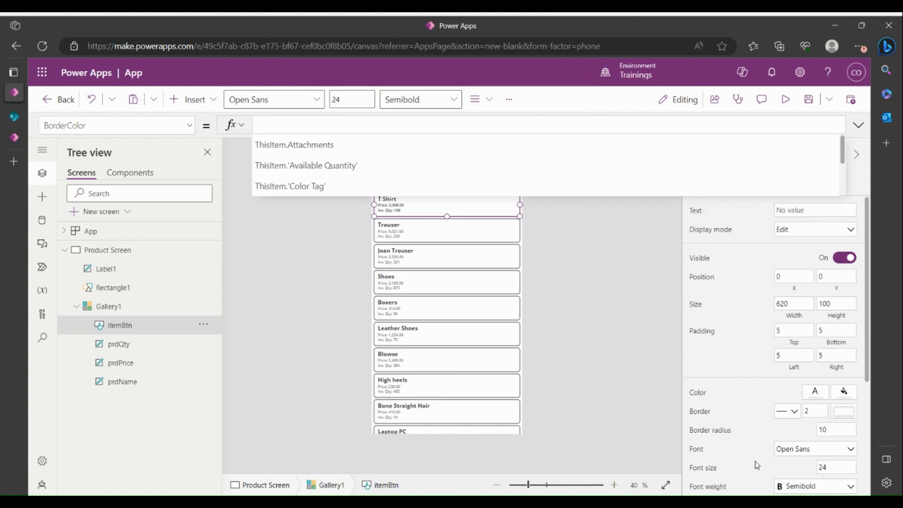
click(845, 411)
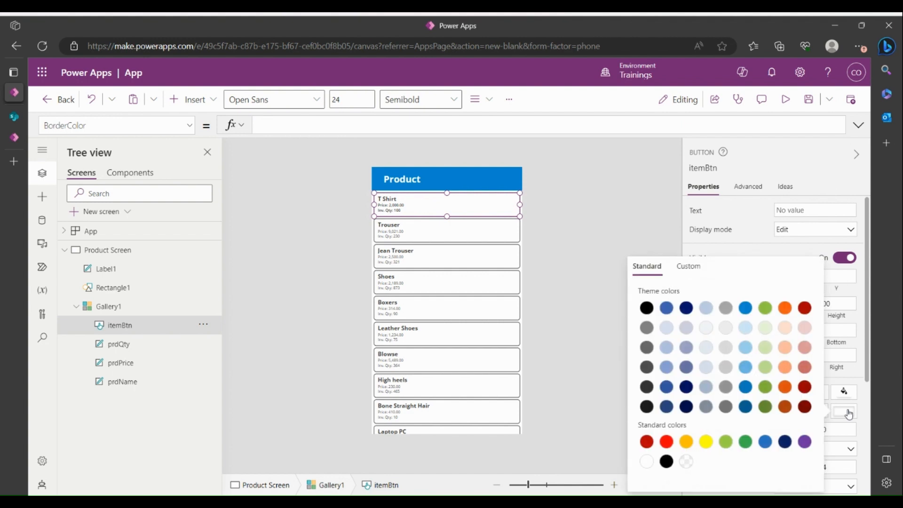
click(744, 312)
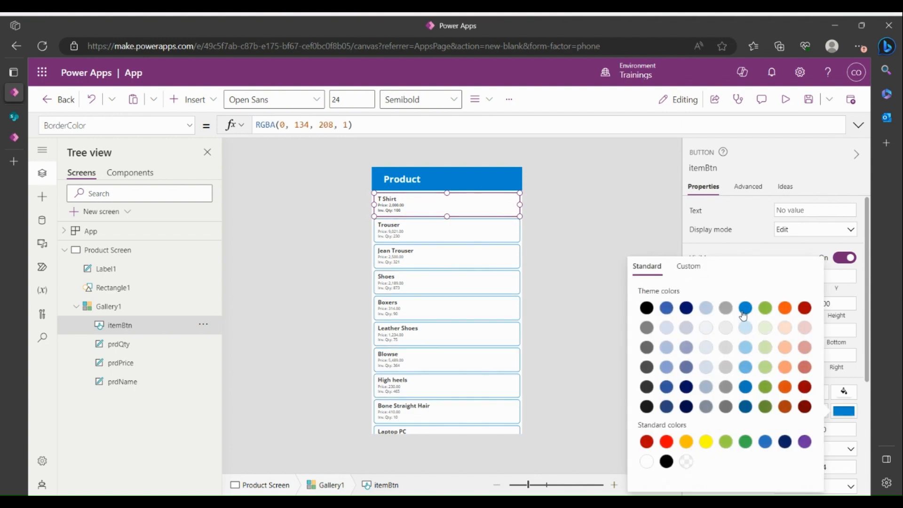
click(596, 274)
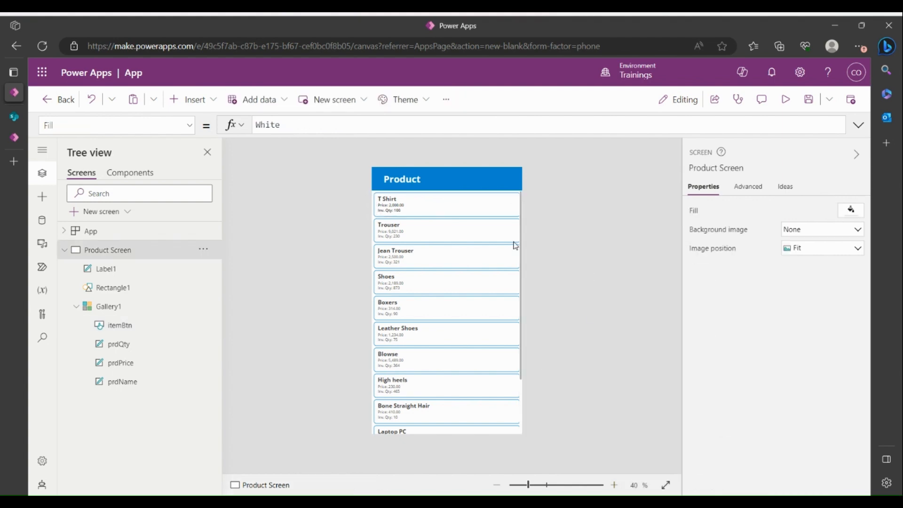
Clear the ColorFade formula from itemBtn's hover fill, leaving the hover fill empty
click(466, 212)
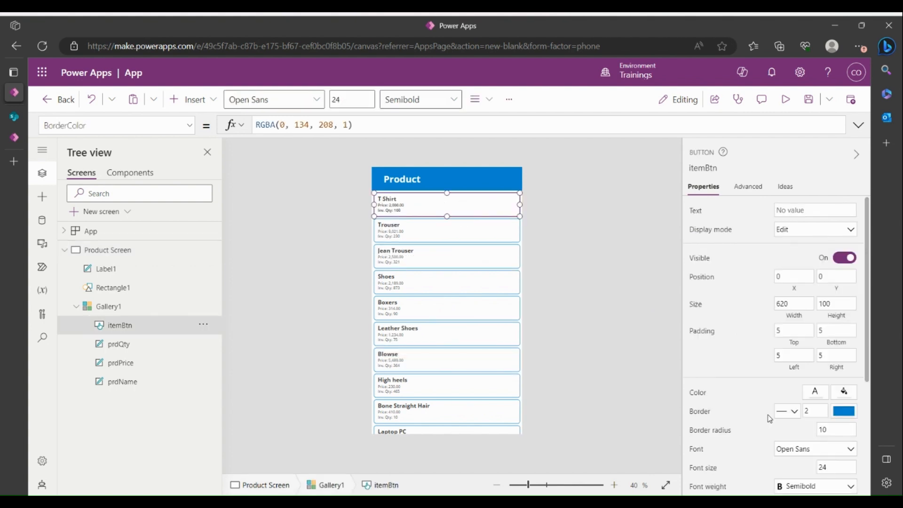
scroll(769, 418, down, 4)
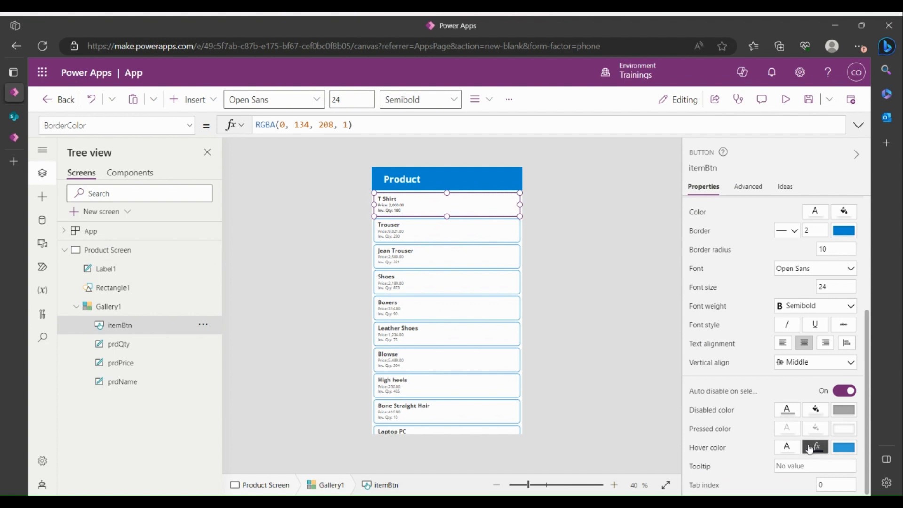
click(810, 449)
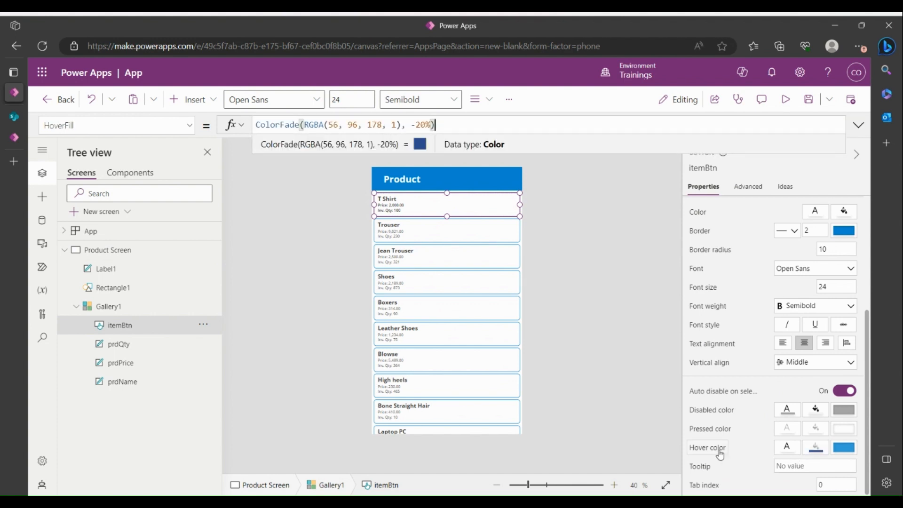
key(ctrl+a)
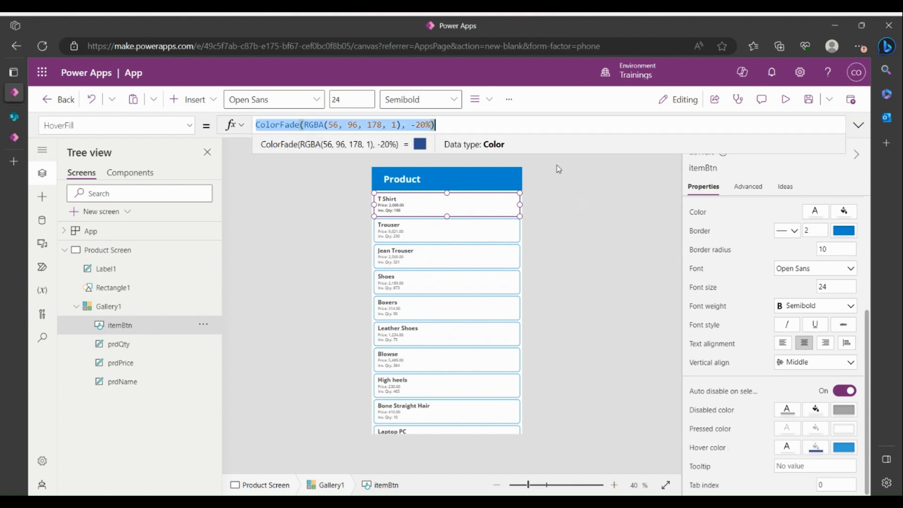
key(BackSpace)
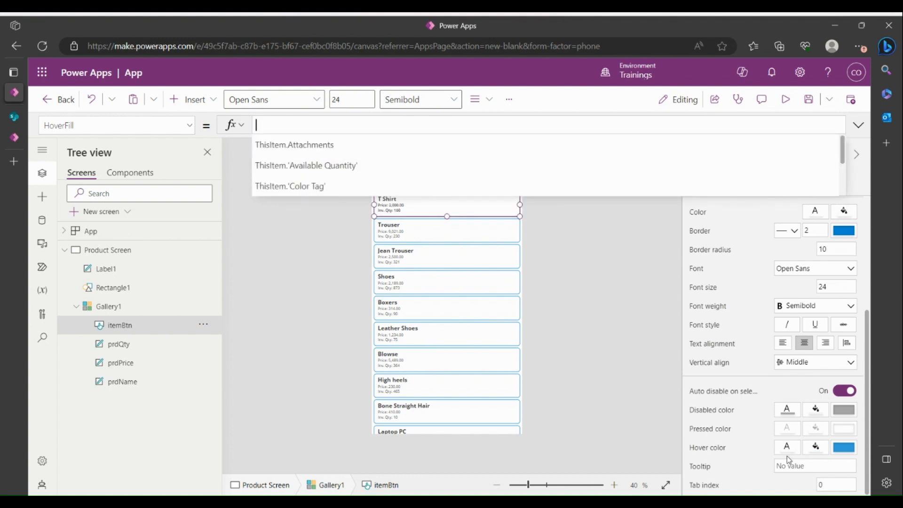
click(816, 447)
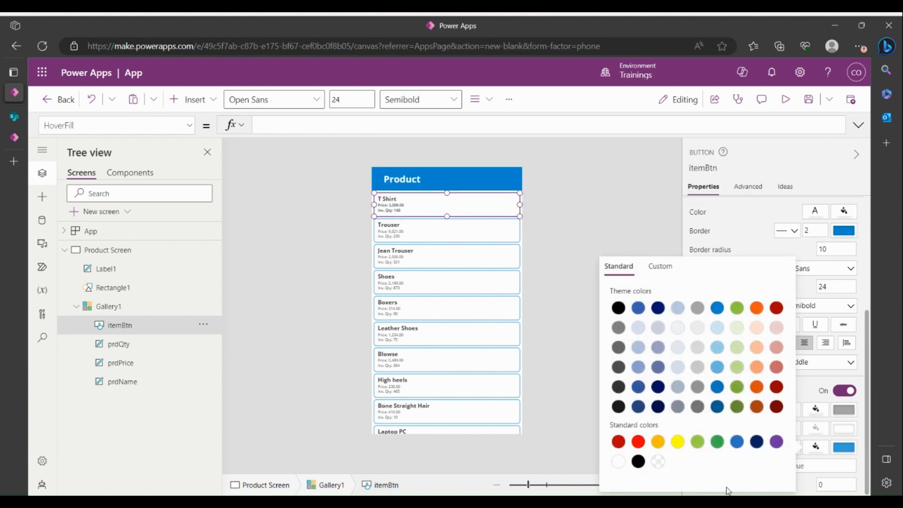
click(644, 216)
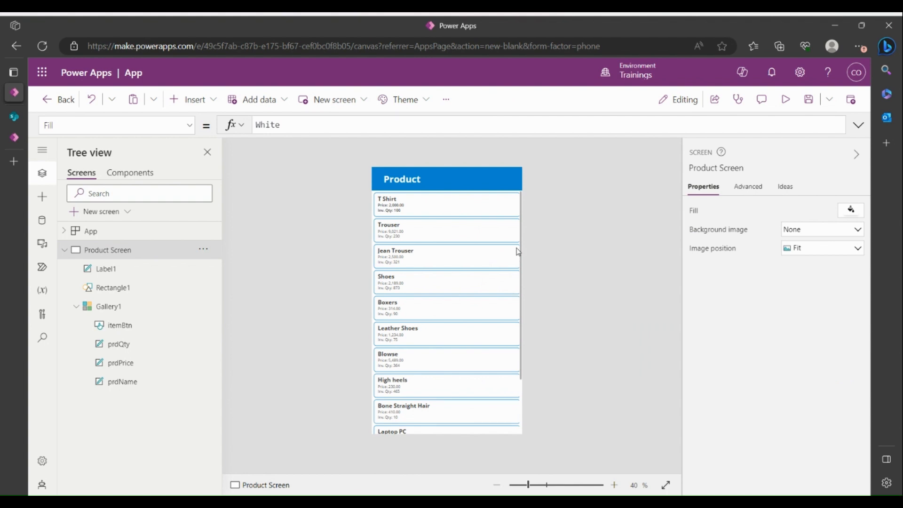
Turn off the scrollbar of Gallery1
scroll(518, 254, down, 3)
scroll(517, 264, up, 3)
scroll(517, 266, down, 1)
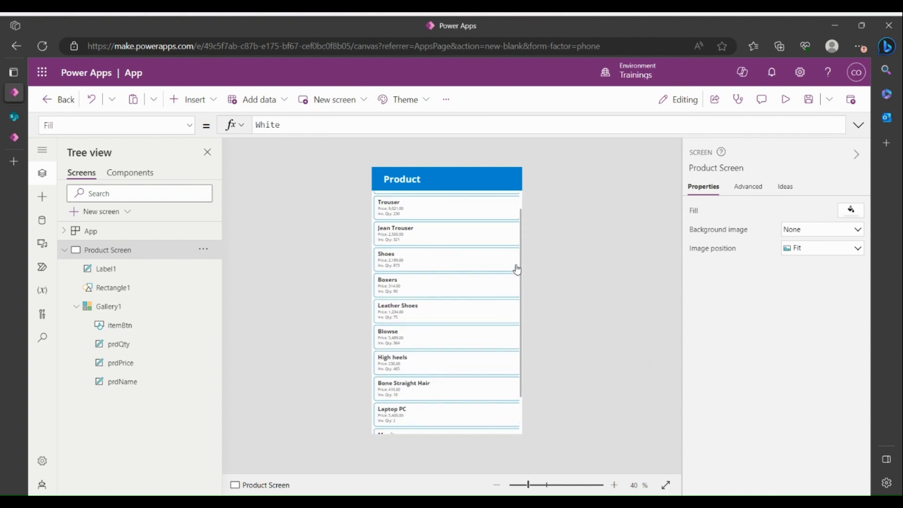
scroll(517, 269, down, 2)
scroll(517, 269, up, 3)
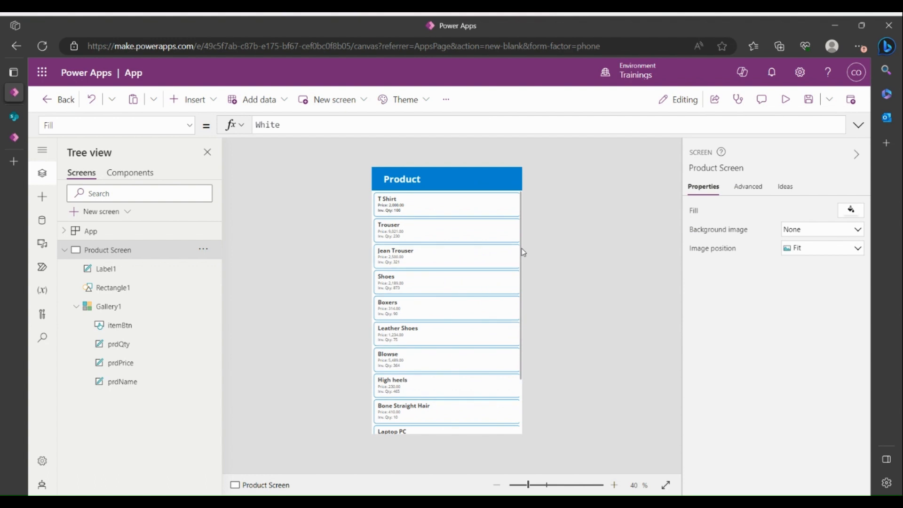
click(521, 251)
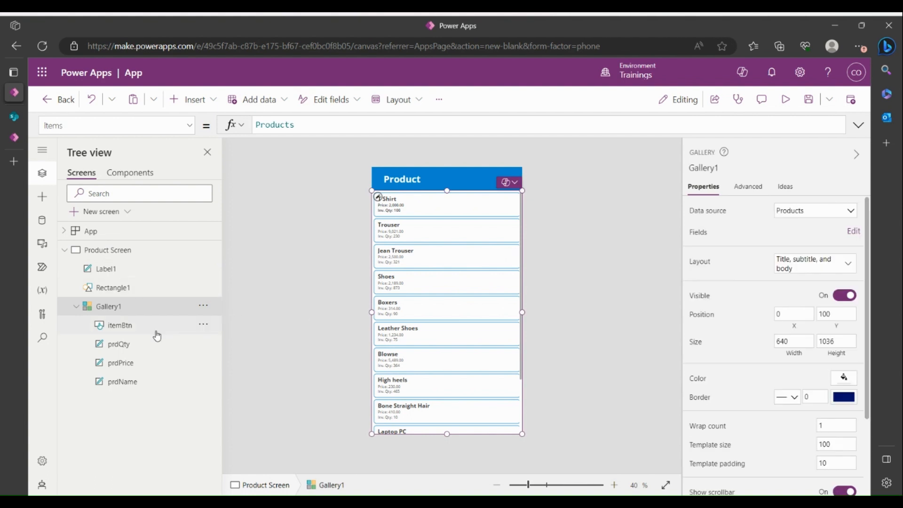
scroll(732, 394, down, 3)
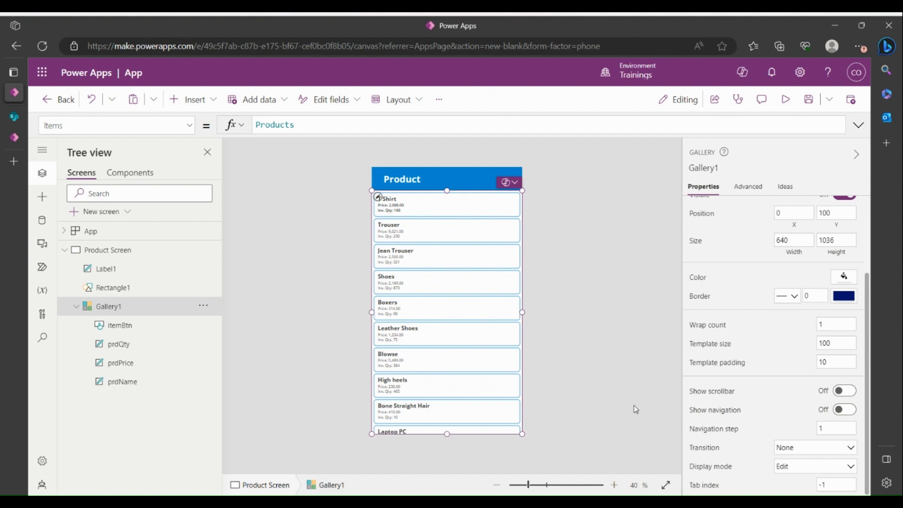
Try out Gallery1's navigation arrows by stepping through the products, and turn Show navigation off again
click(849, 411)
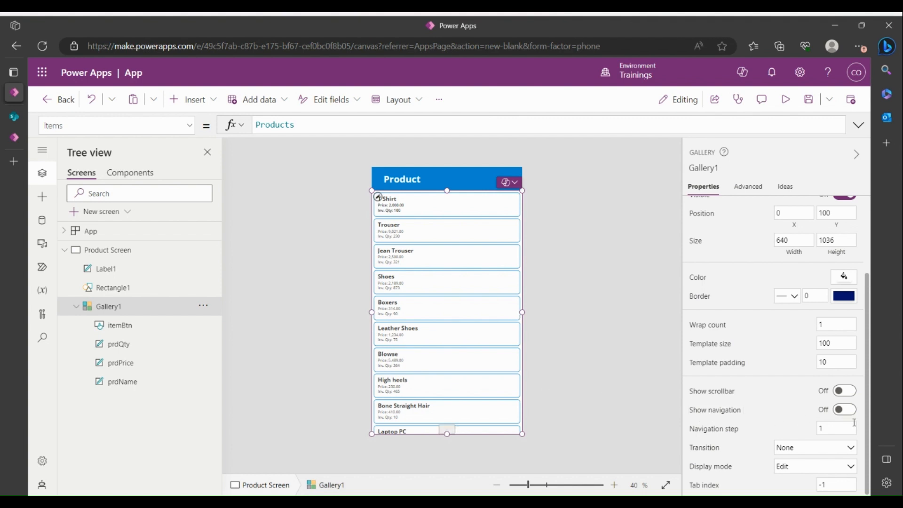
click(450, 431)
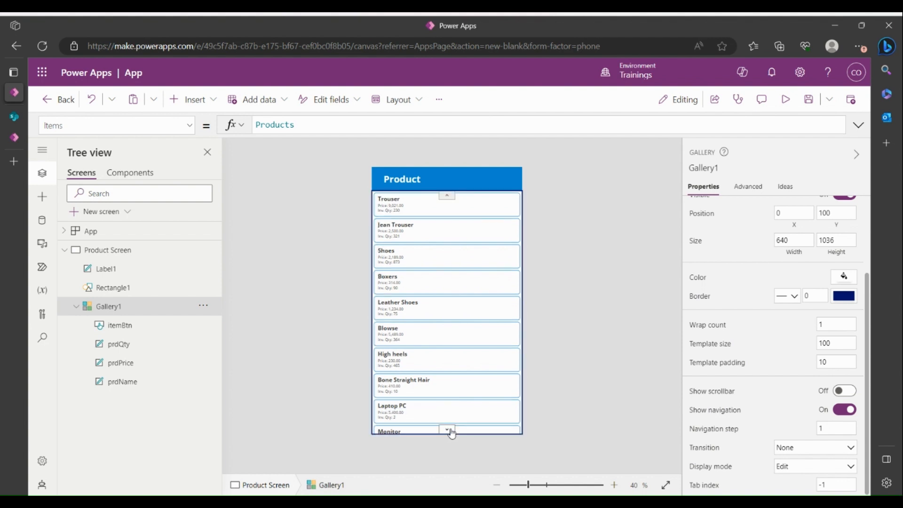
click(450, 431)
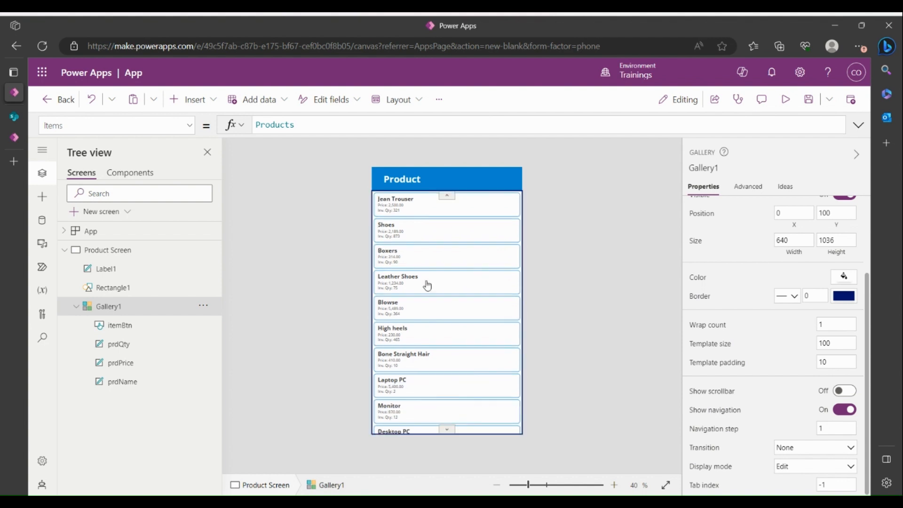
click(448, 197)
click(448, 197)
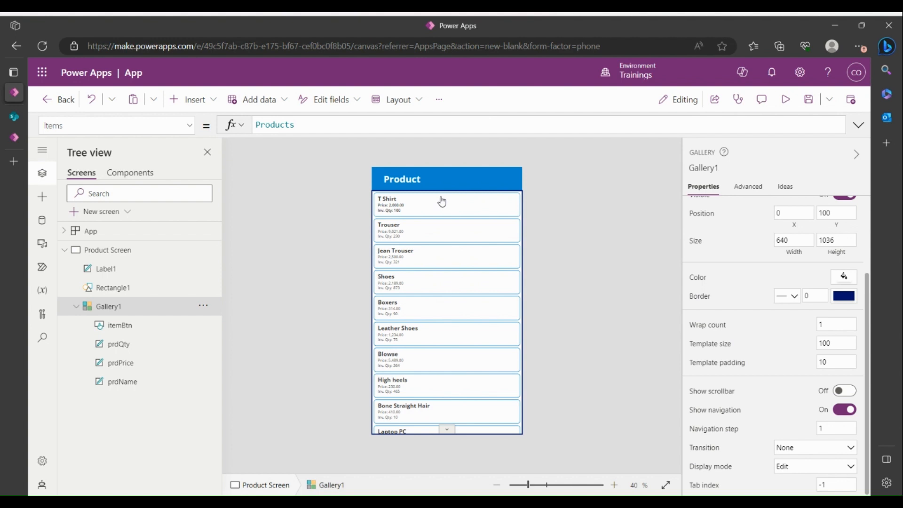
click(447, 429)
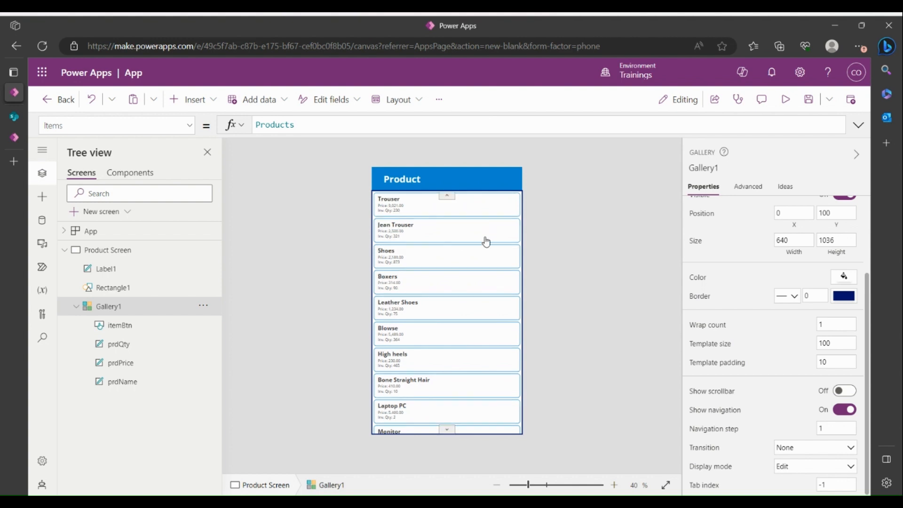
click(845, 410)
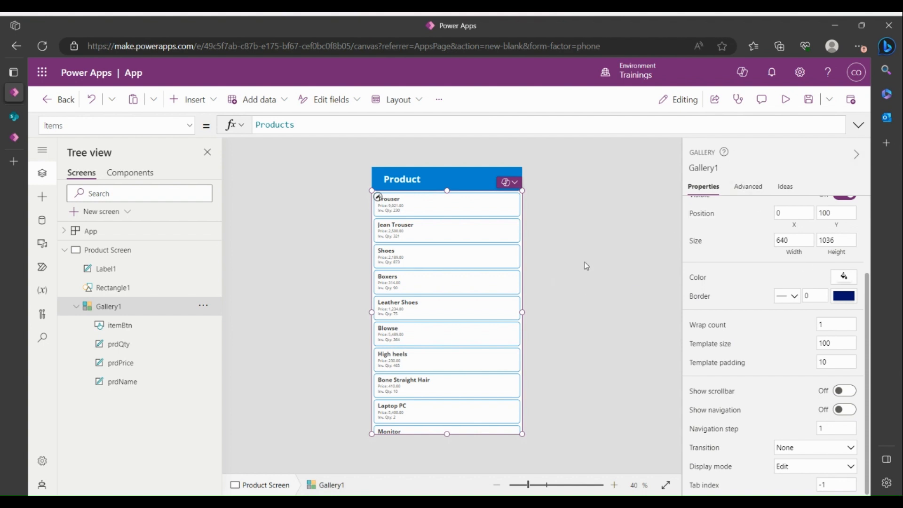
Insert a second button into Gallery1 and rename it as add2CartBtn
key(alt)
click(492, 210)
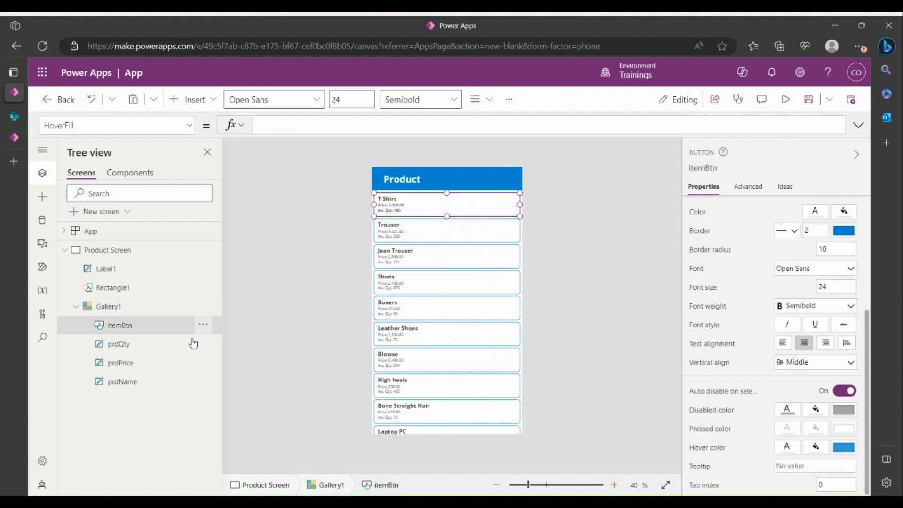
click(202, 101)
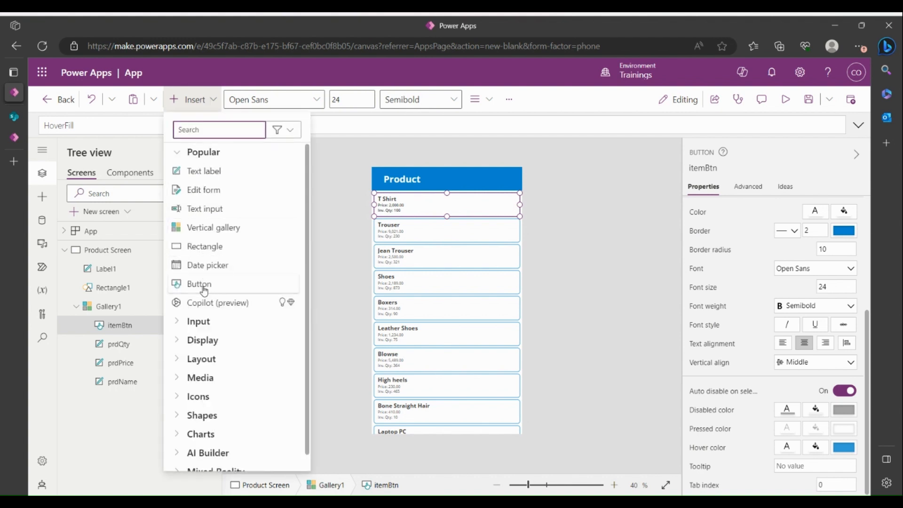
click(202, 287)
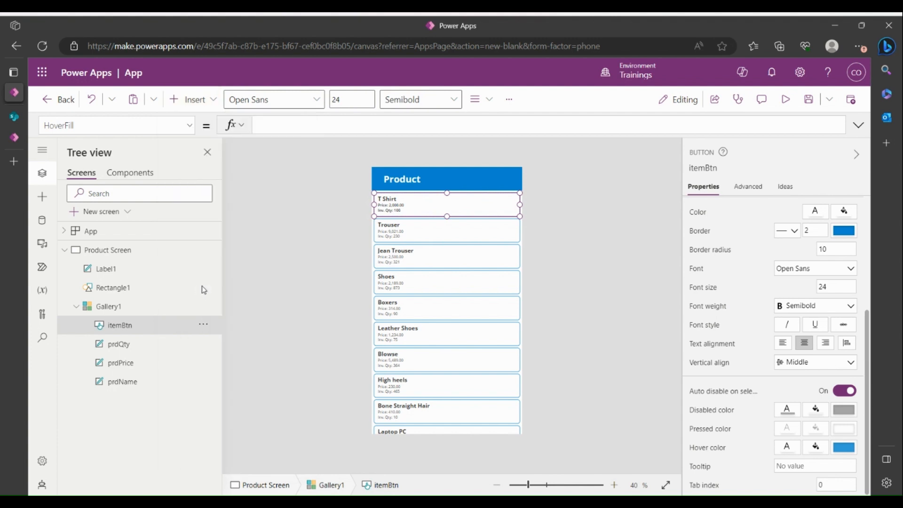
double_click(123, 326)
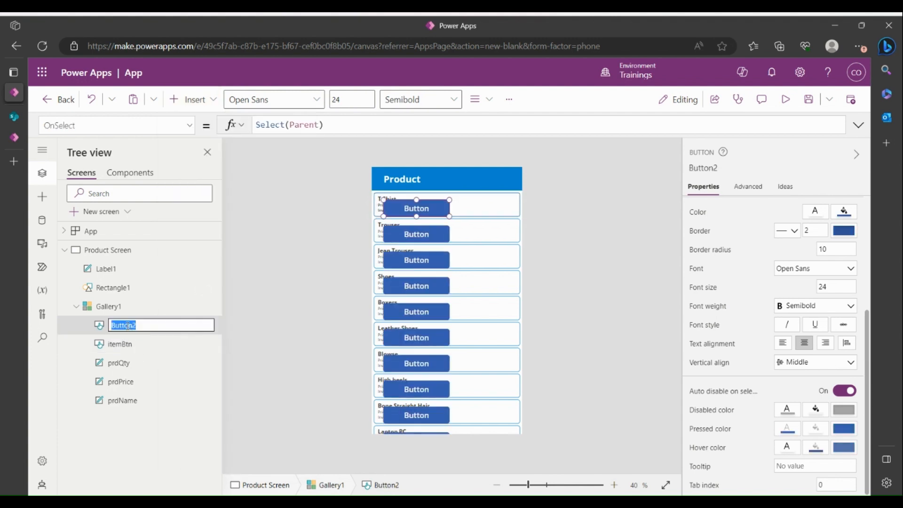
text(add2Cart)
key(Return)
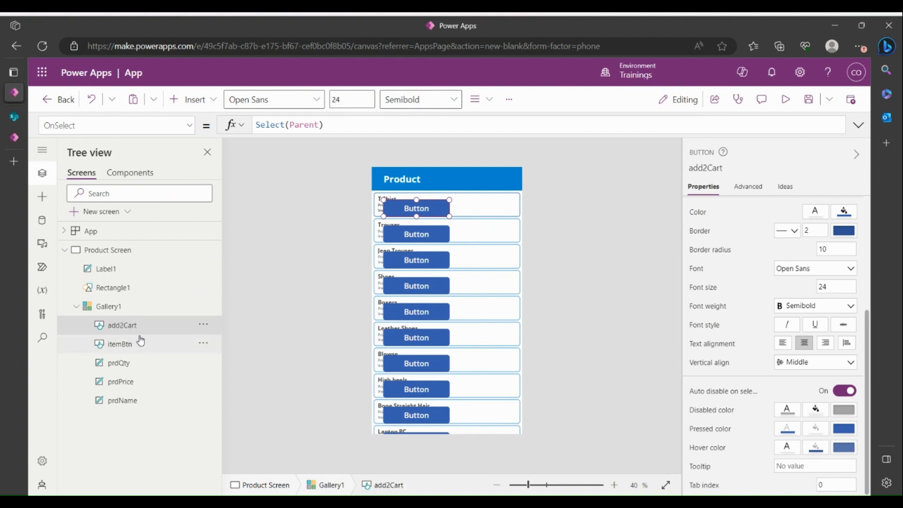
double_click(138, 328)
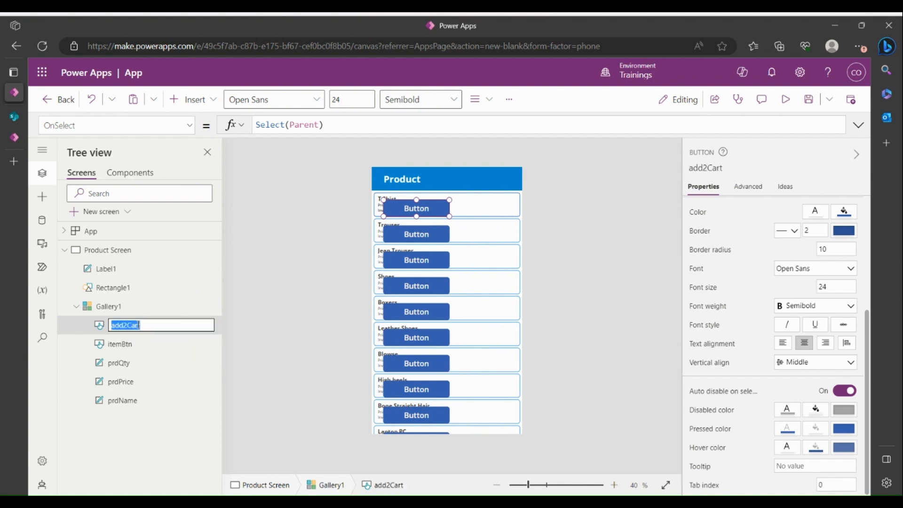
click(145, 325)
key(Return)
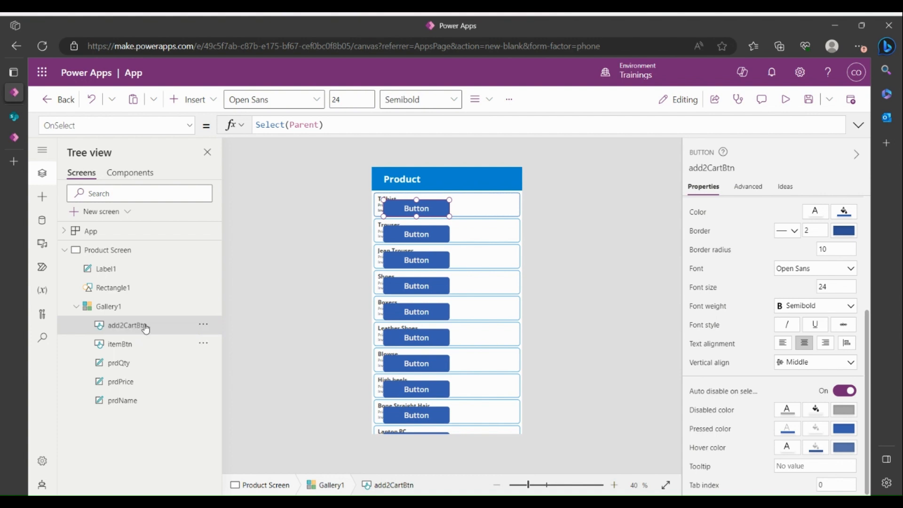
Move add2CartBtn to the right side of the gallery item, at about 322, 19, and set its text to Add to Cart
drag(430, 209, 488, 209)
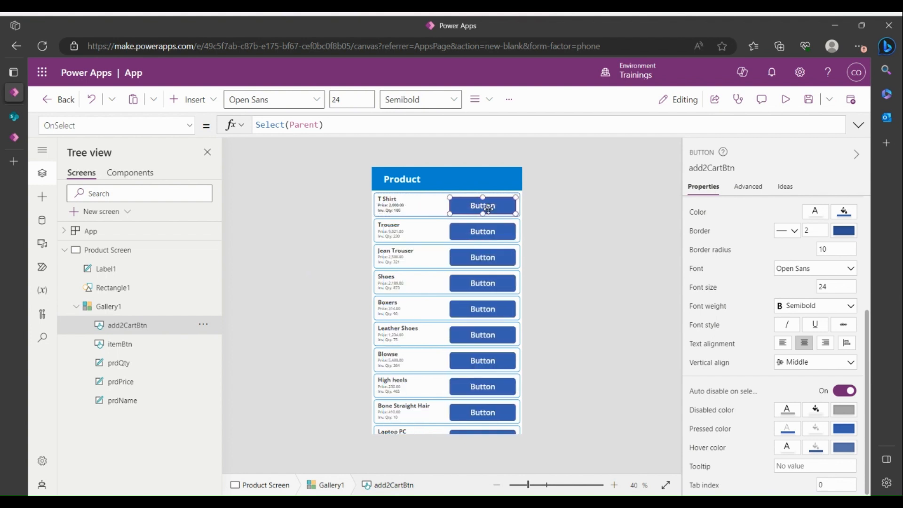
scroll(776, 231, up, 4)
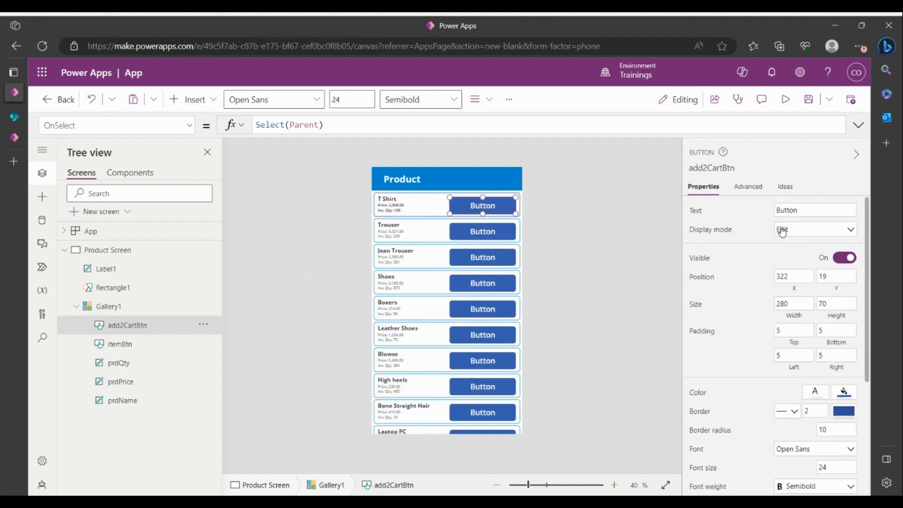
click(786, 210)
text(Add to Cart)
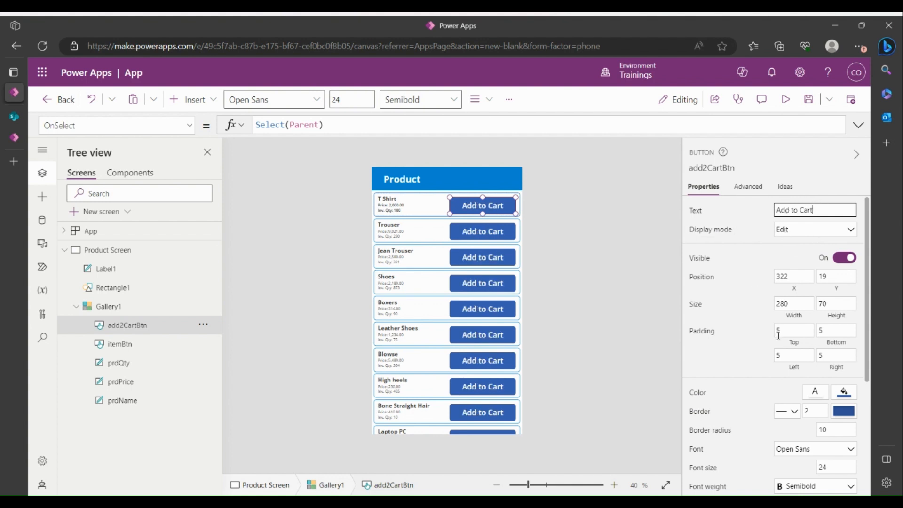
Set add2CartBtn's text color to the theme's bright blue and make its fill transparent
click(821, 397)
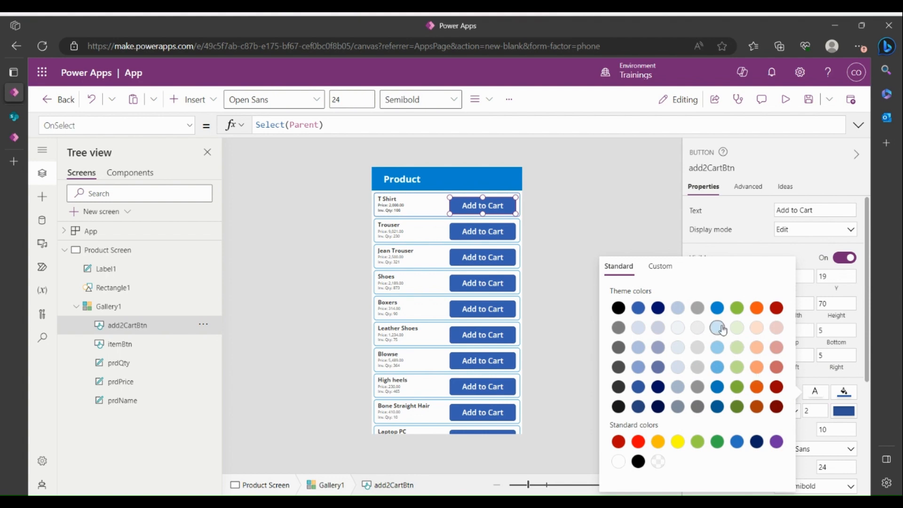
click(718, 310)
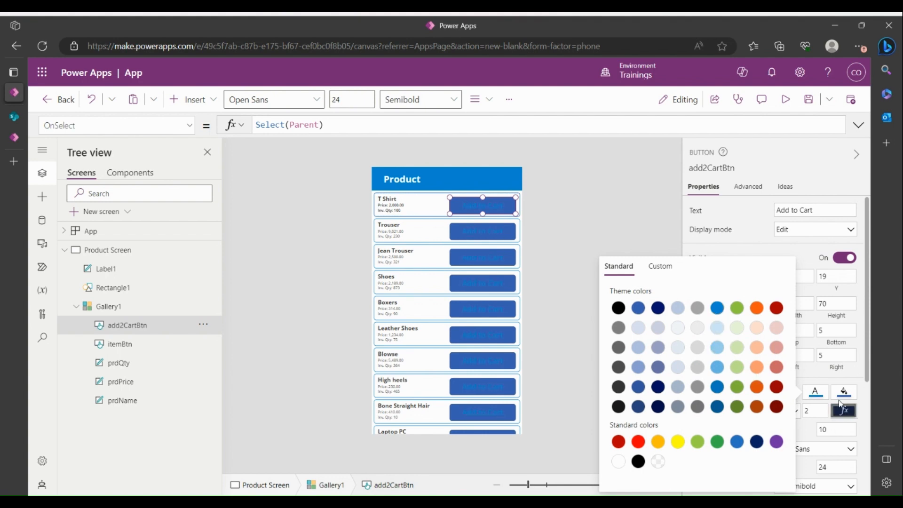
click(845, 394)
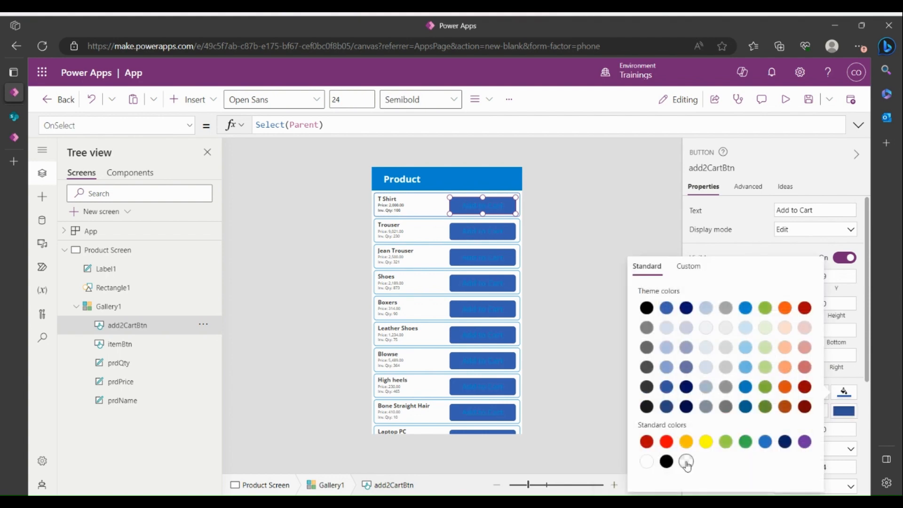
click(686, 462)
click(848, 395)
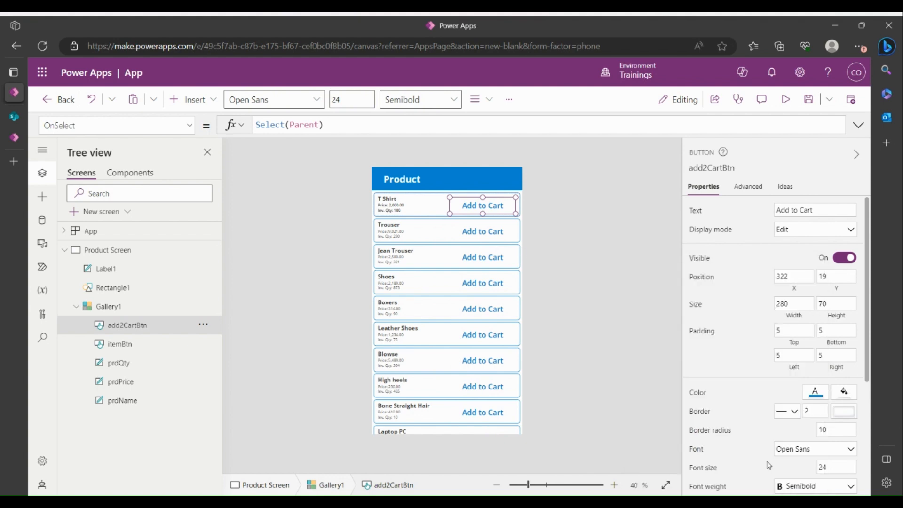
Replace add2CartBtn's ColorFade border color formula with the theme blue RGBA(0, 134, 208, 1)
click(843, 413)
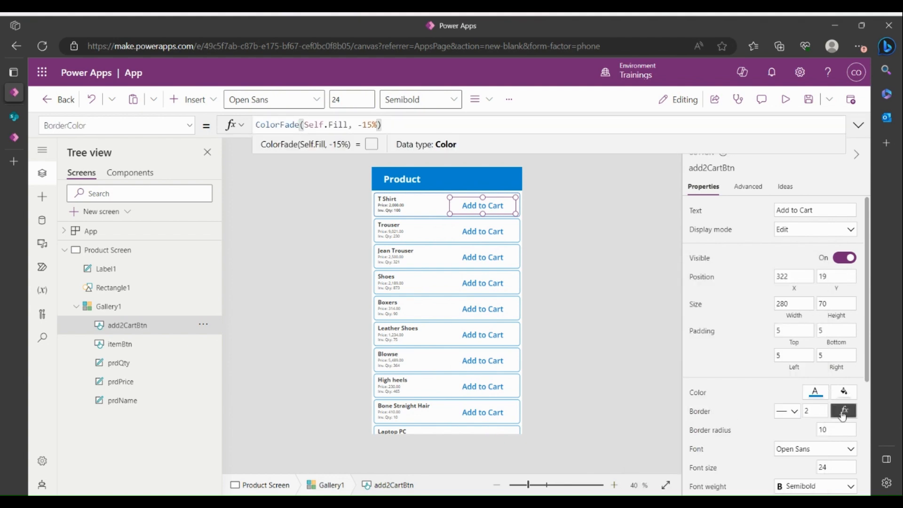
key(ctrl+a)
key(BackSpace)
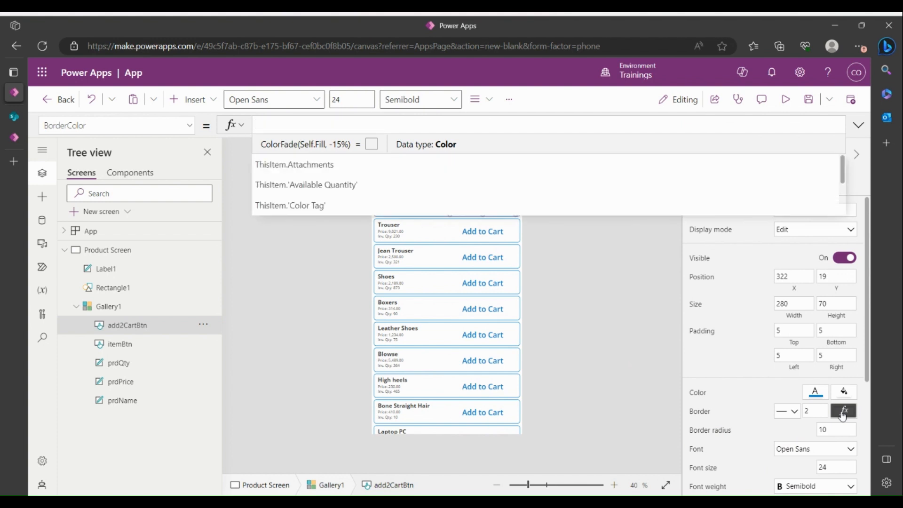
click(843, 412)
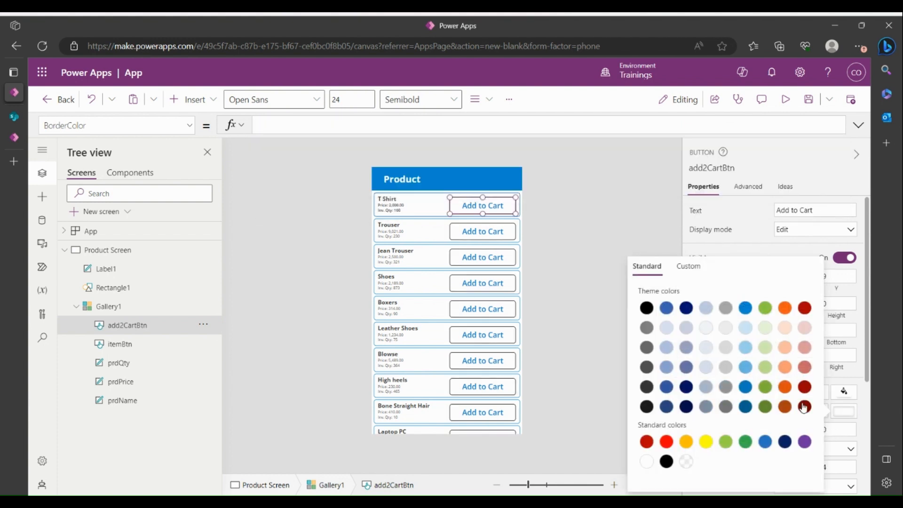
click(746, 308)
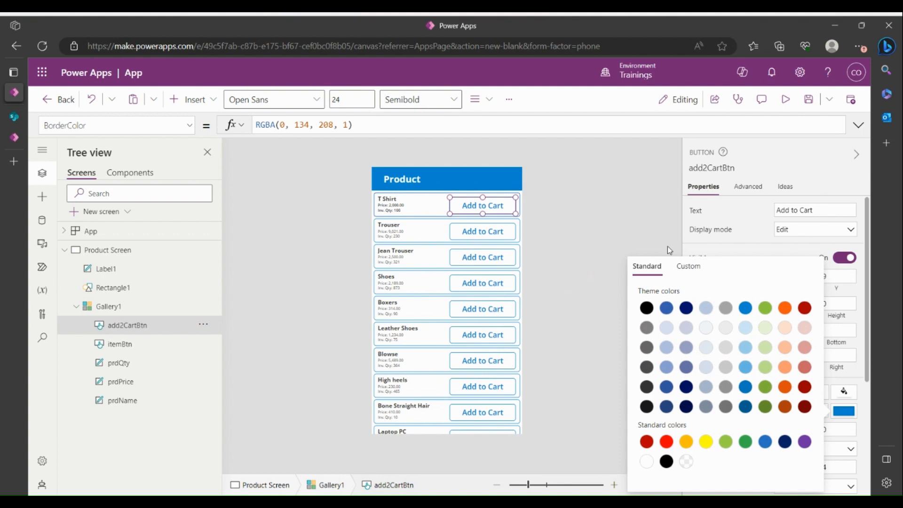
Resize add2CartBtn to a width of 200 and a height of 60
click(762, 253)
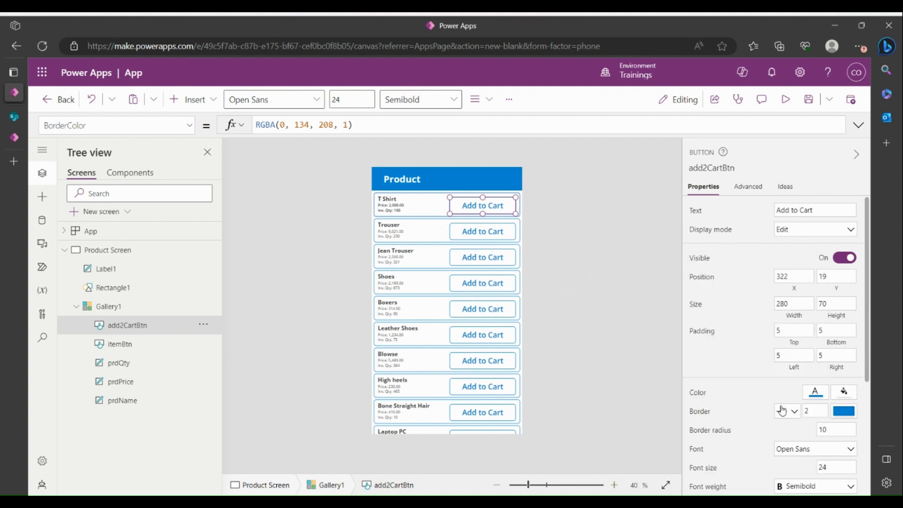
click(802, 304)
text(200)
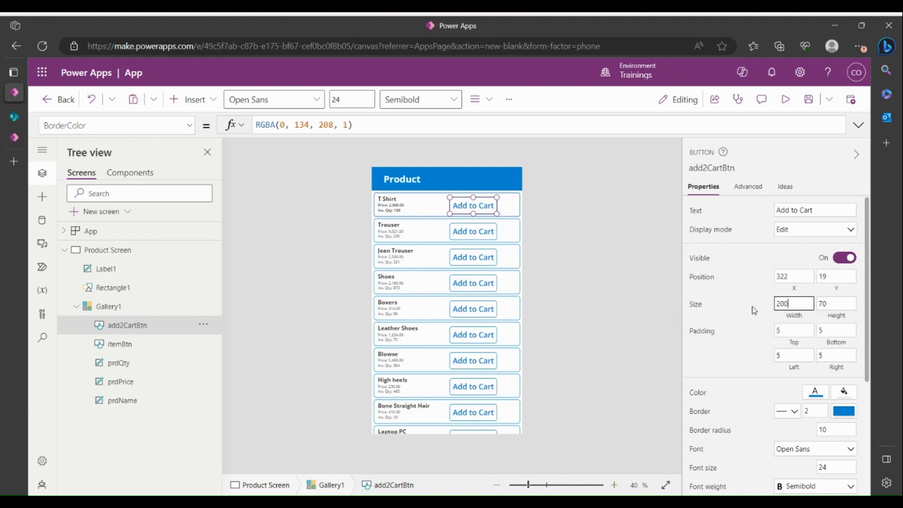
click(836, 280)
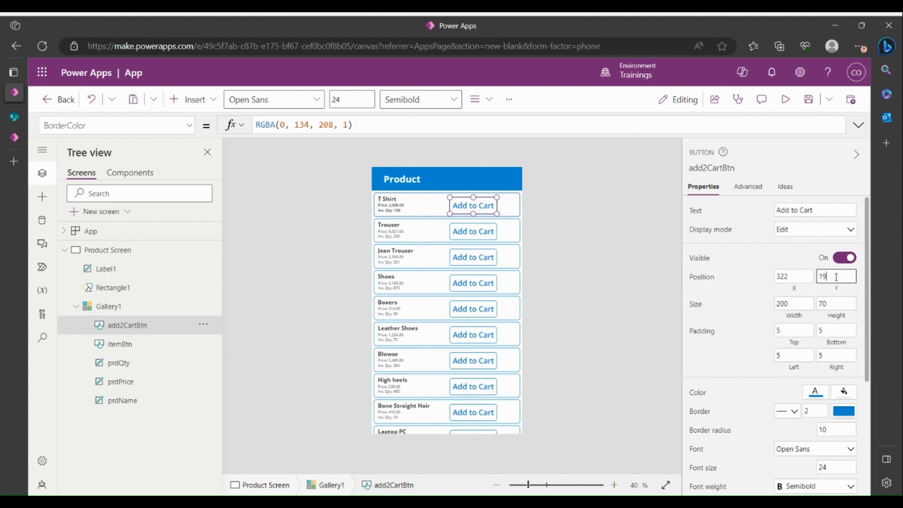
click(830, 306)
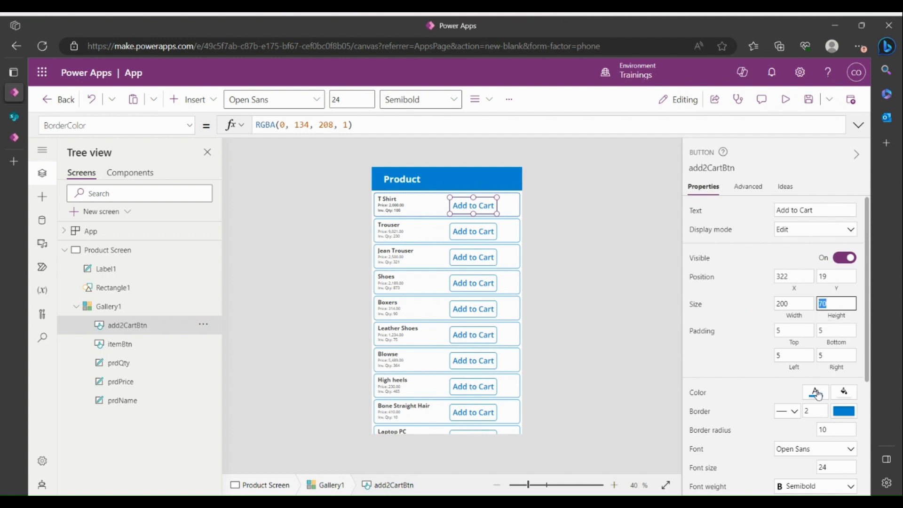
text(60)
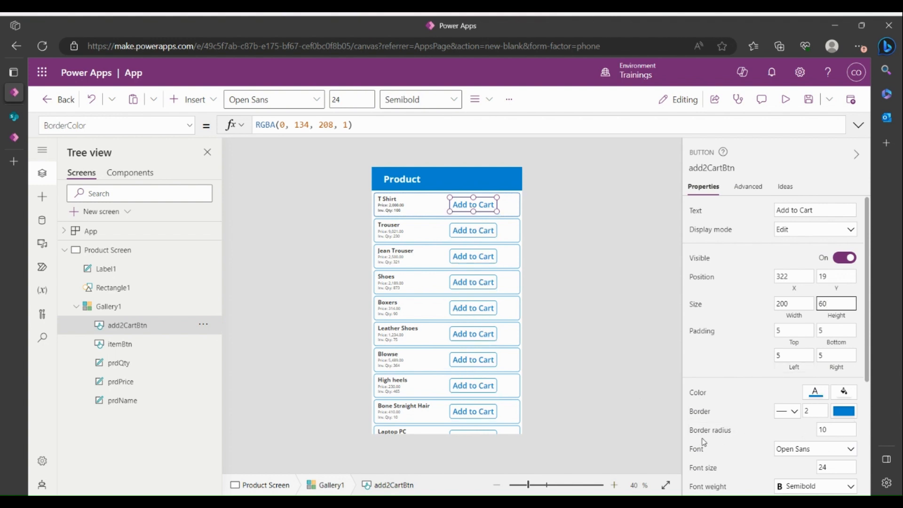
Set add2CartBtn's border radius to 50 and move it to the right end of the gallery item, at about 392, 20
click(826, 429)
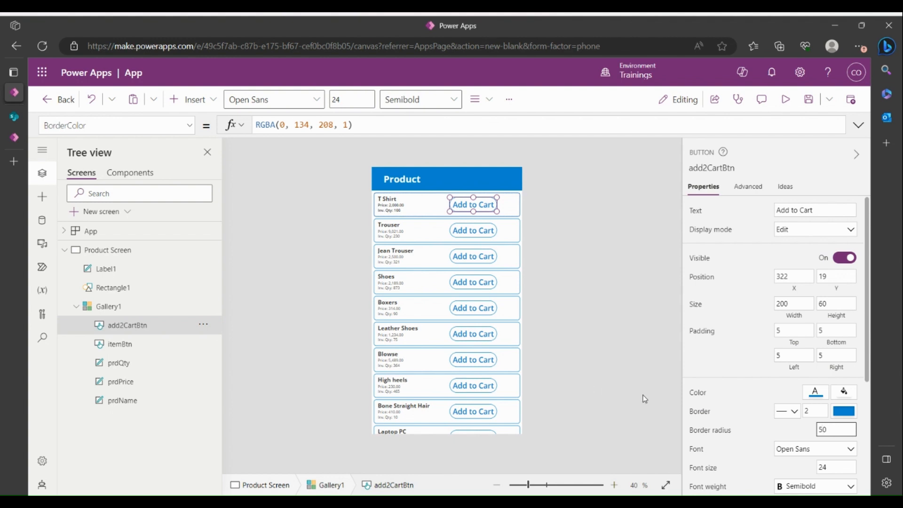
drag(482, 205, 499, 207)
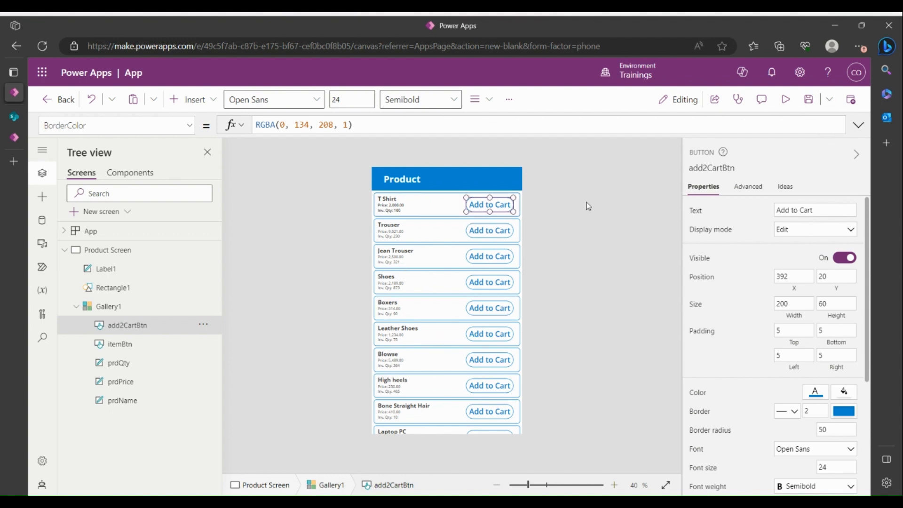
Replace add2CartBtn's OnSelect formula with Collect(colMyOrders,{})
click(748, 186)
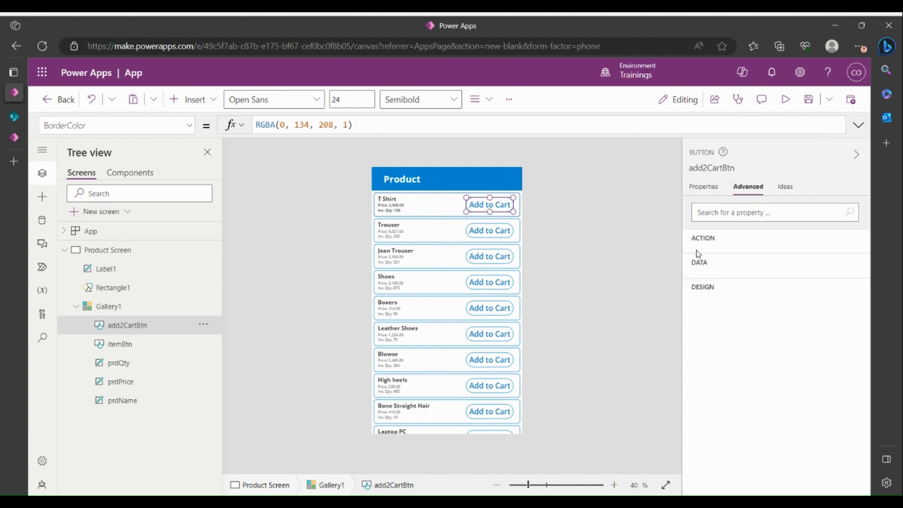
click(712, 264)
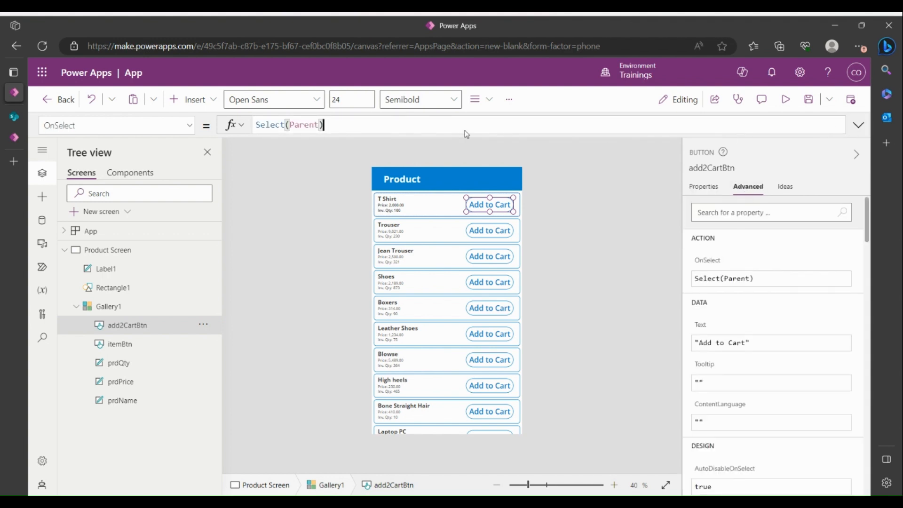
drag(325, 125, 256, 124)
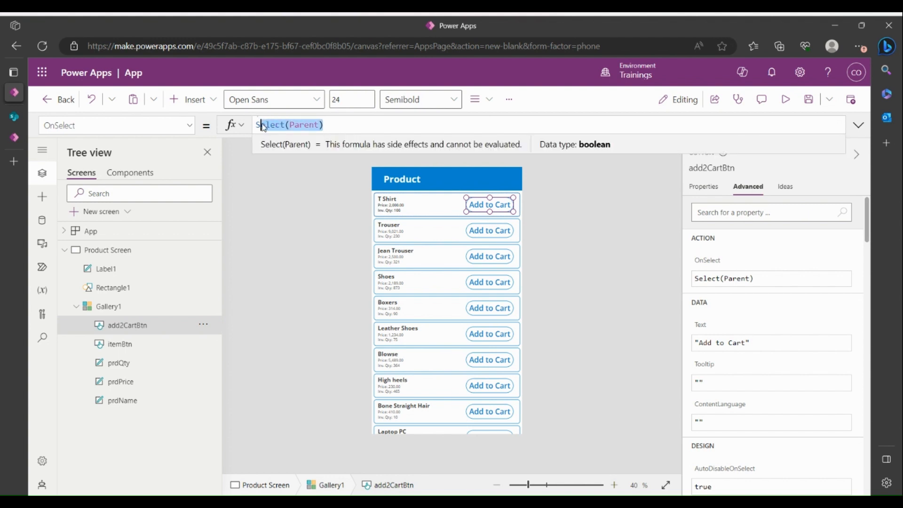
click(260, 124)
key(ctrl+a)
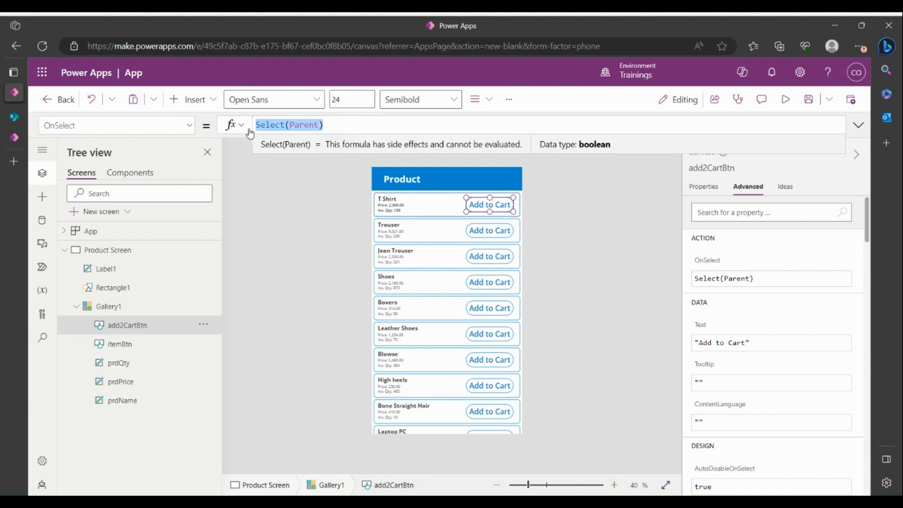
key(BackSpace)
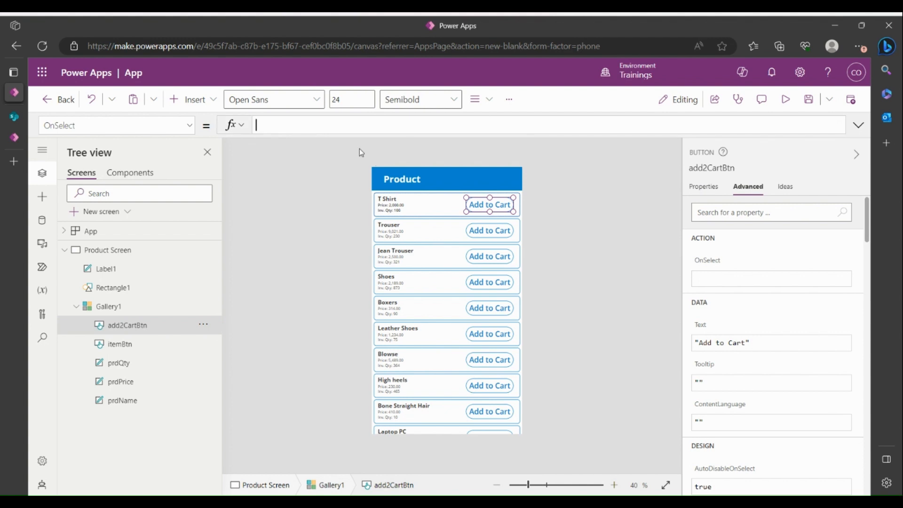
text(Collect)
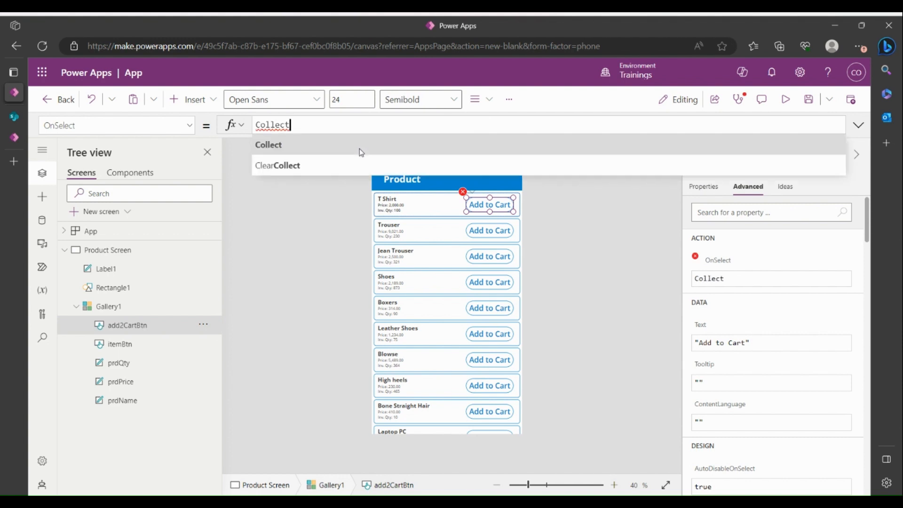
text((co)
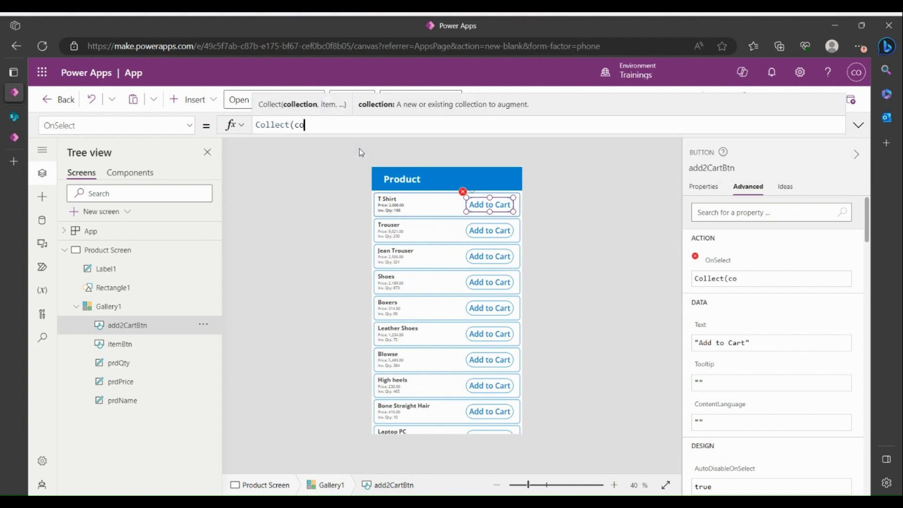
text(lMyOrders, )
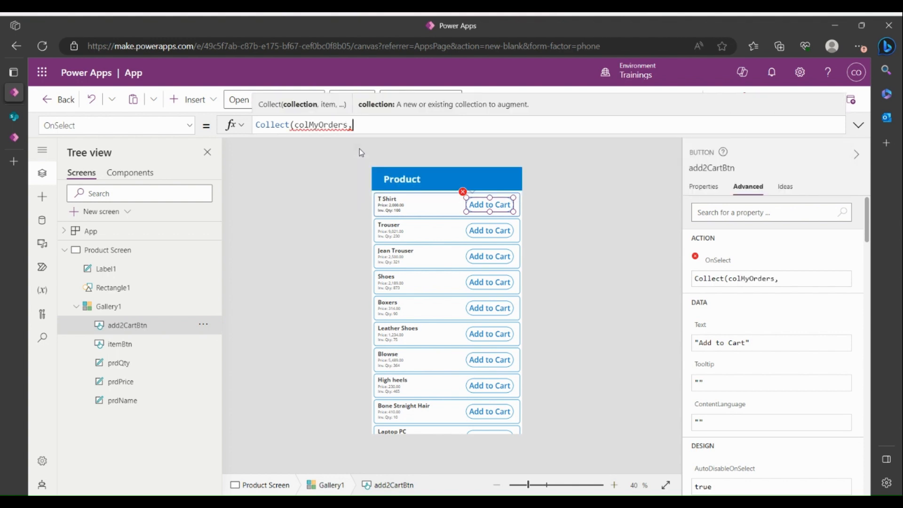
text({})
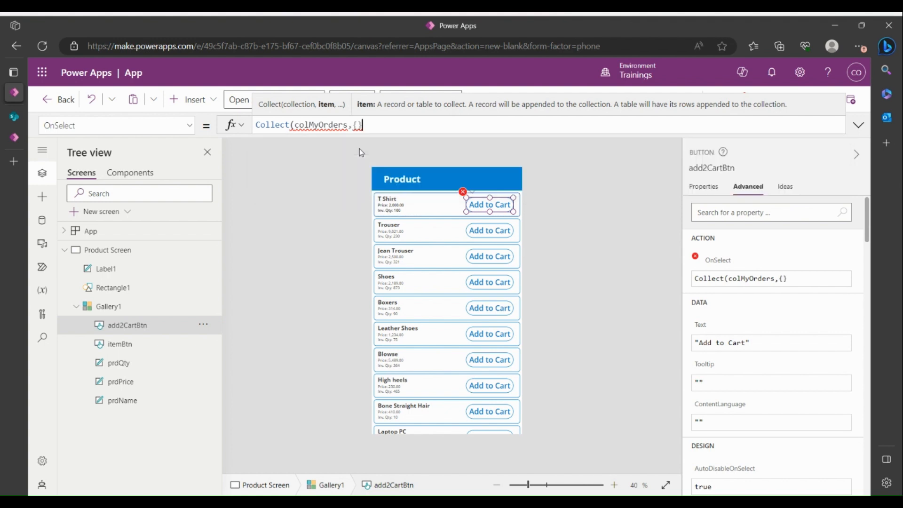
text())
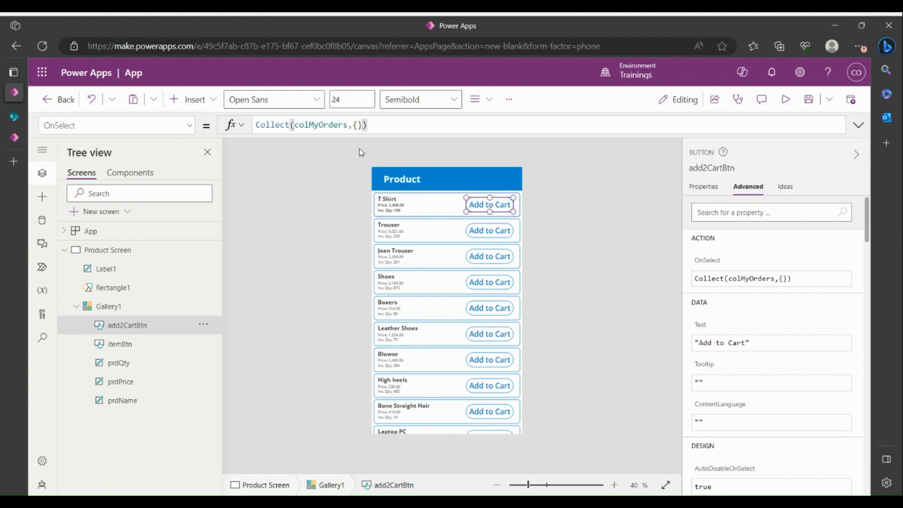
Format the Collect formula across multiple lines in the expanded formula editor and open an empty line inside the record braces
click(858, 125)
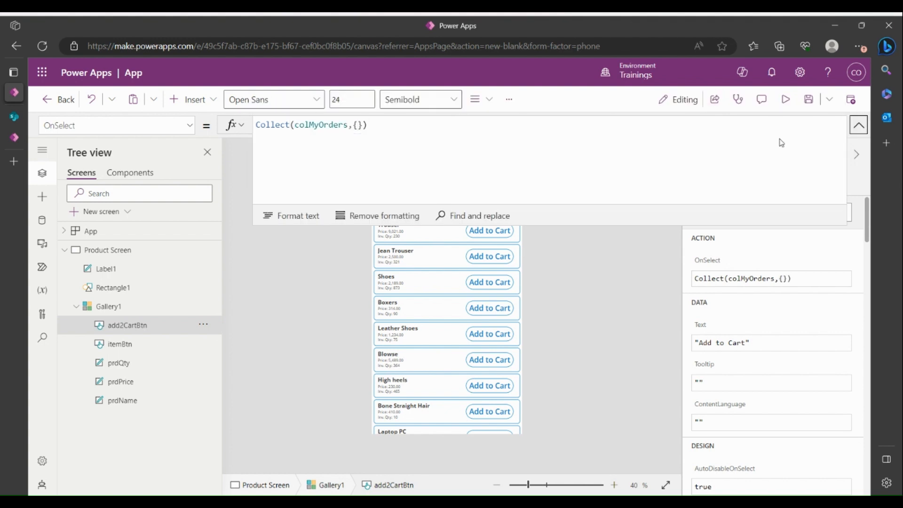
click(309, 177)
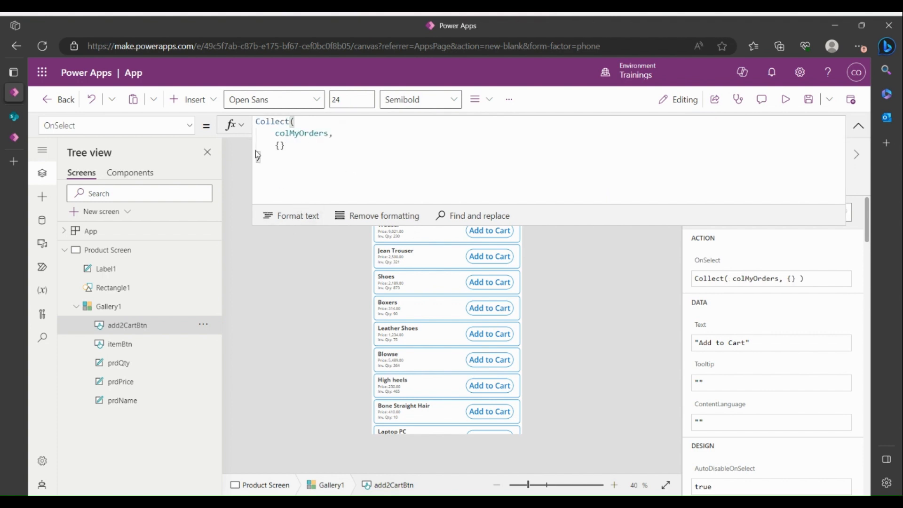
click(391, 217)
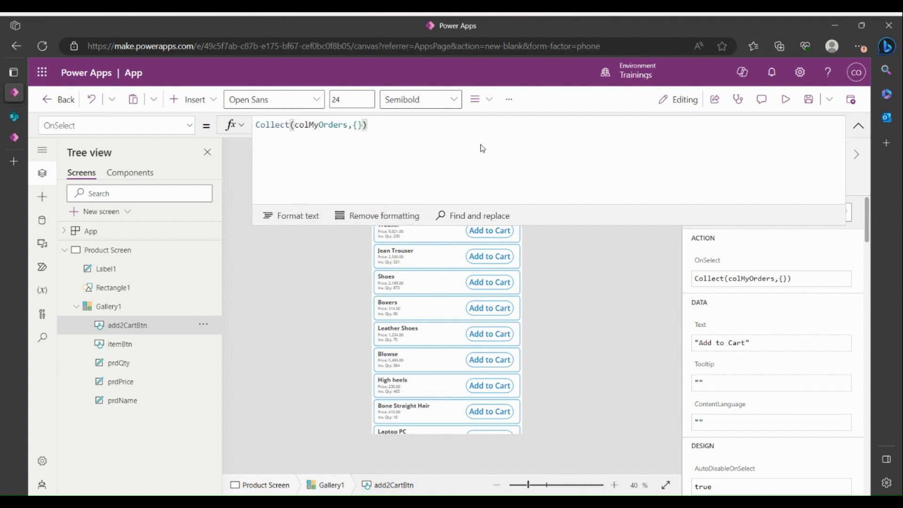
click(288, 216)
click(281, 147)
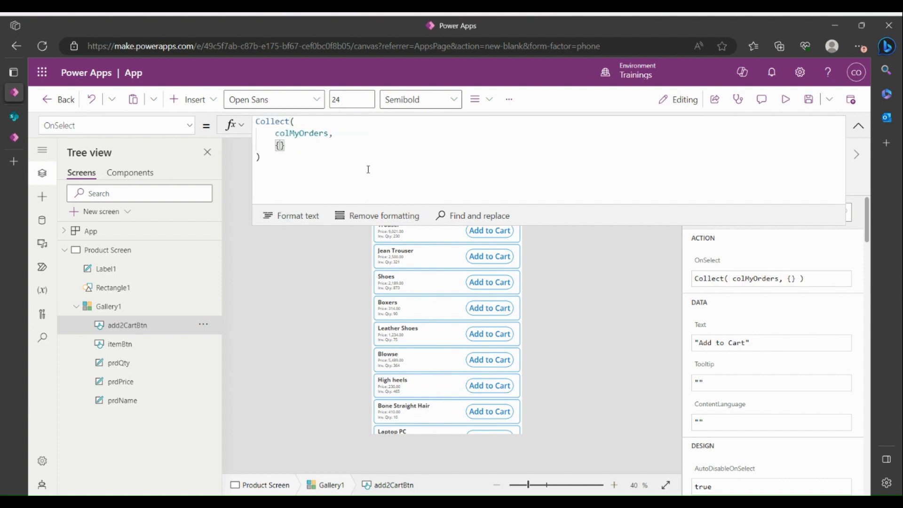
key(Return)
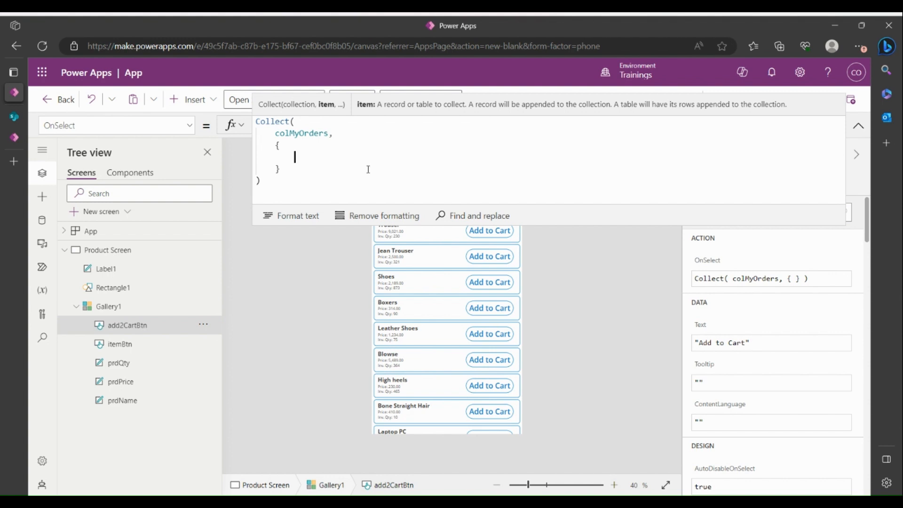
Add the field PrdID: ThisItem.ID to the colMyOrders record, followed by a comma and a new line
text(rd)
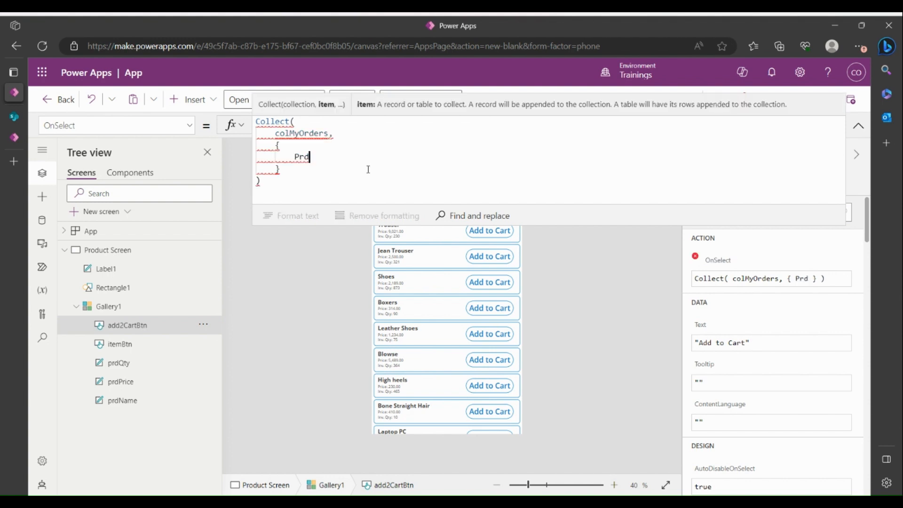
text(ID: )
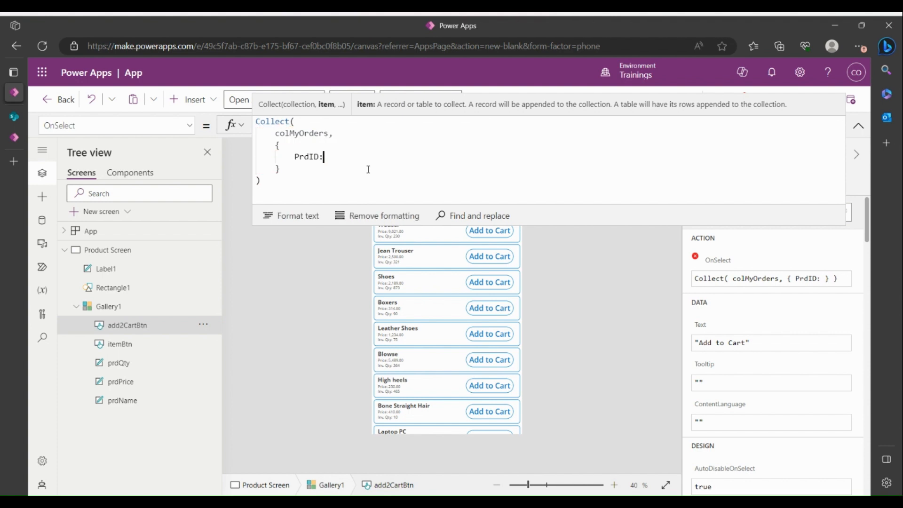
text(this)
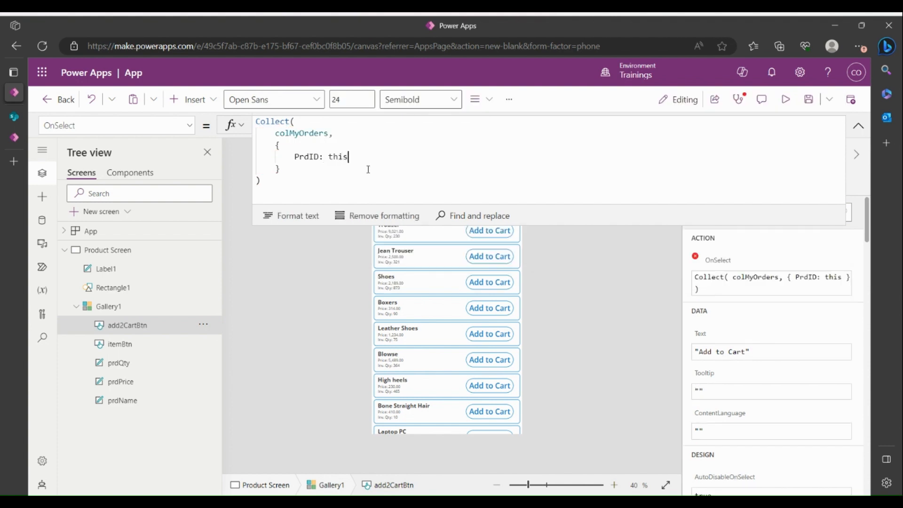
click(352, 237)
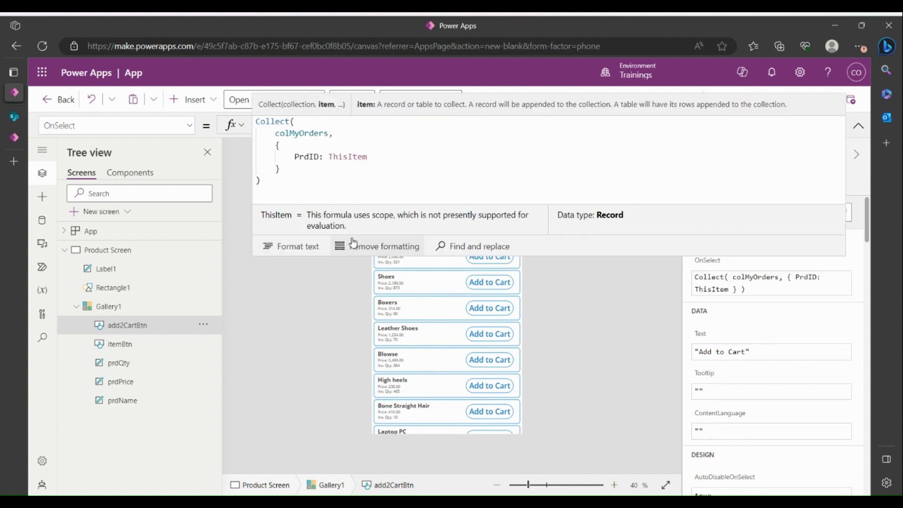
text(.ID)
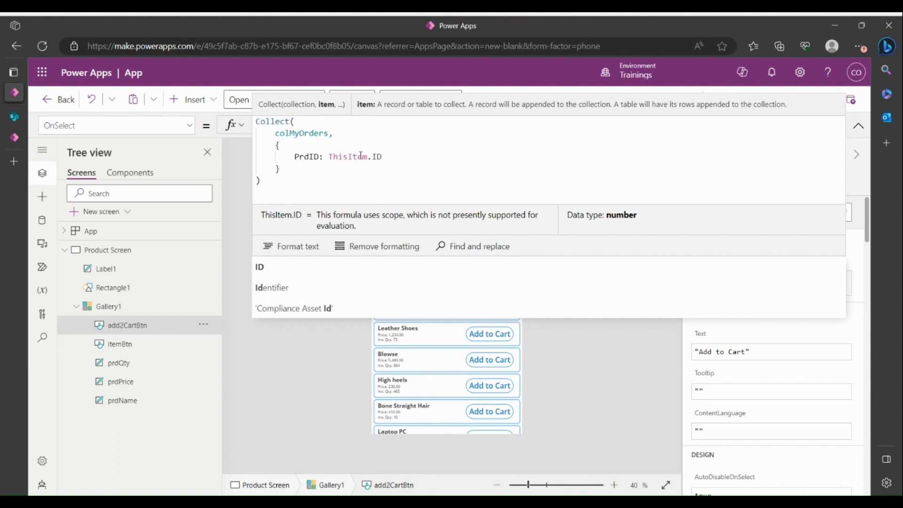
text(,)
key(Return)
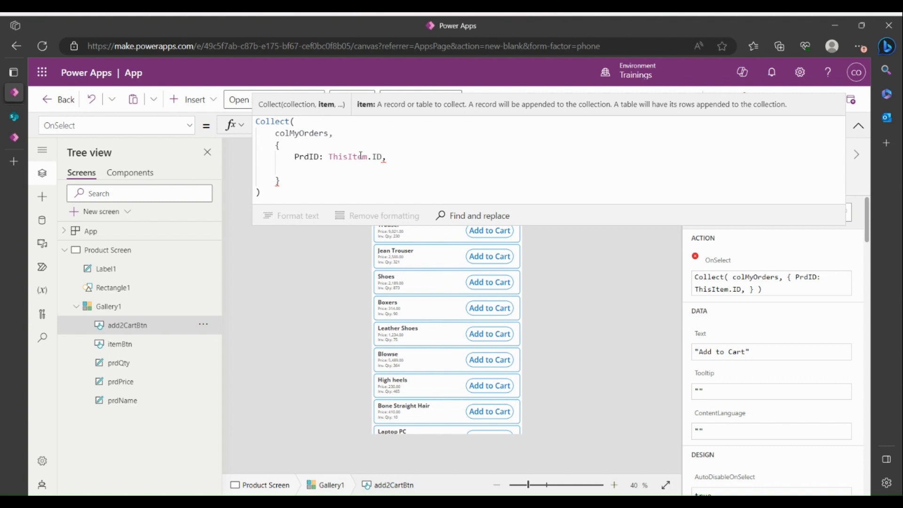
Add the field PrdName: ThisItem.'Product Name' with a trailing comma below PrdID in the record
text(PrdN)
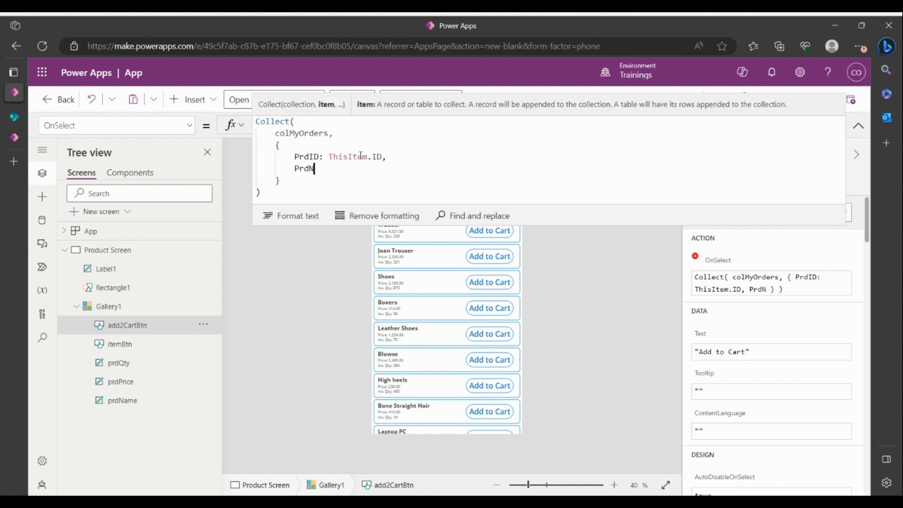
text(ame: ThisI)
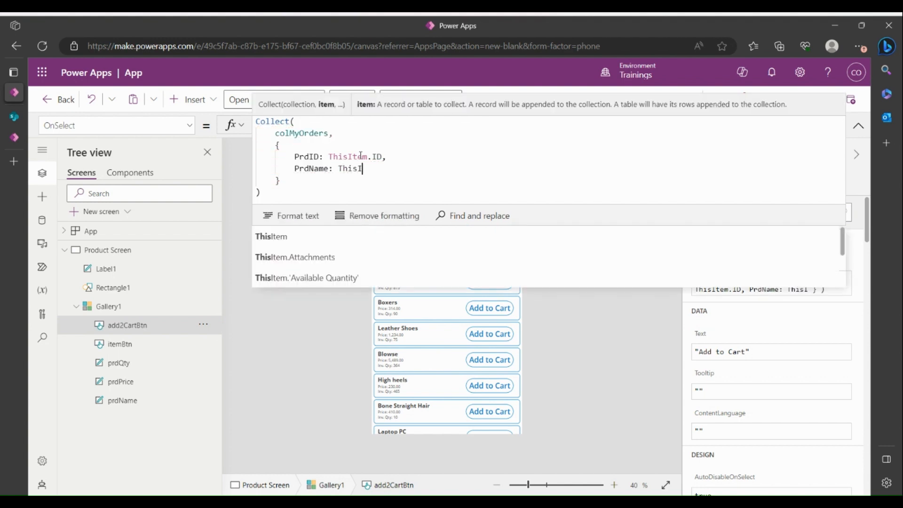
text(tem.'P)
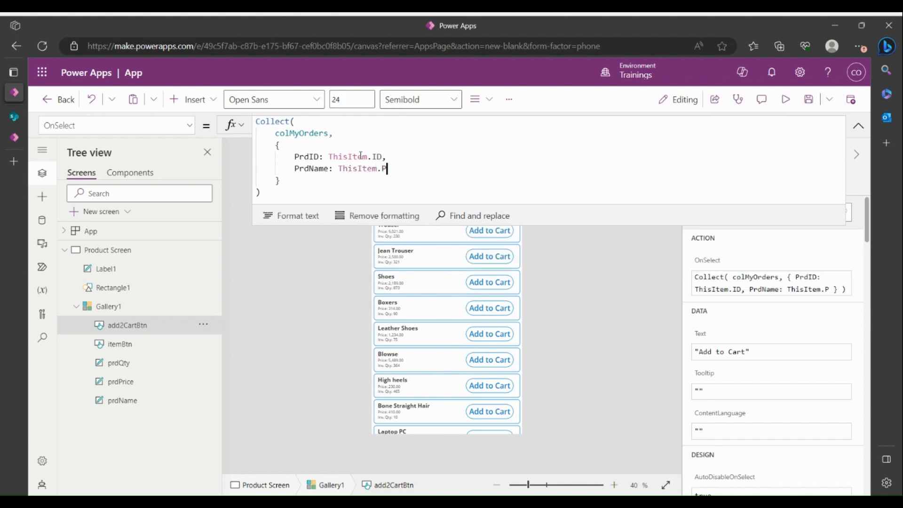
text(r)
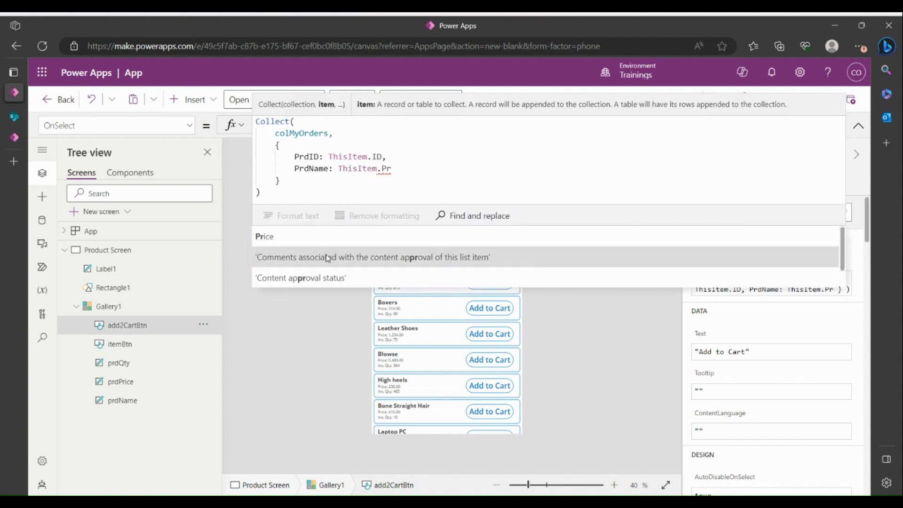
text(o)
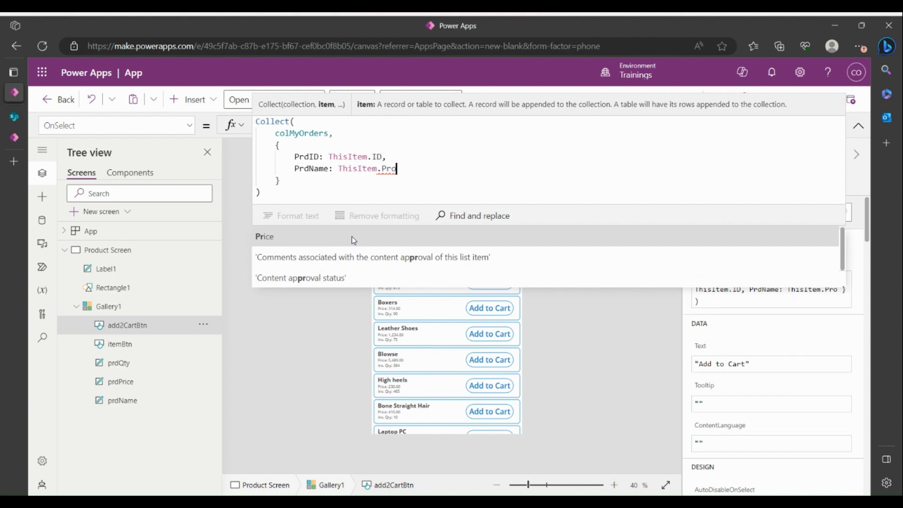
text(d)
click(318, 241)
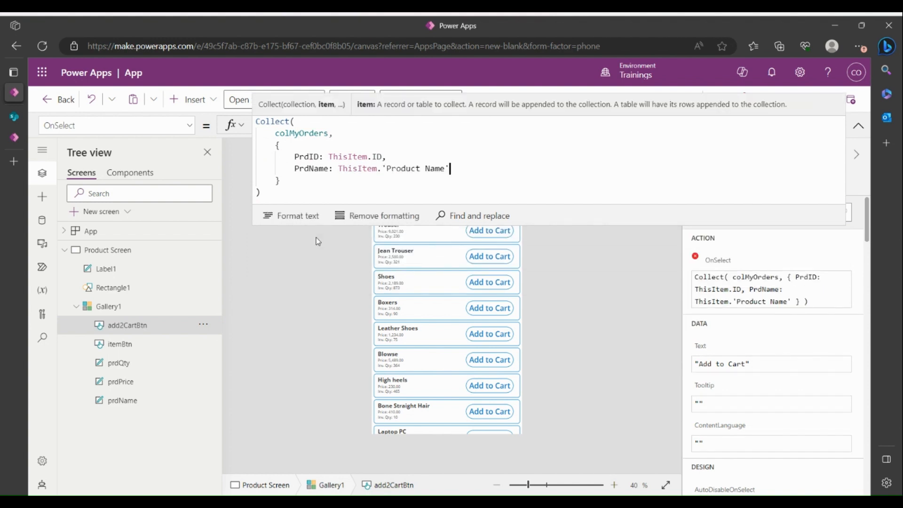
text(,)
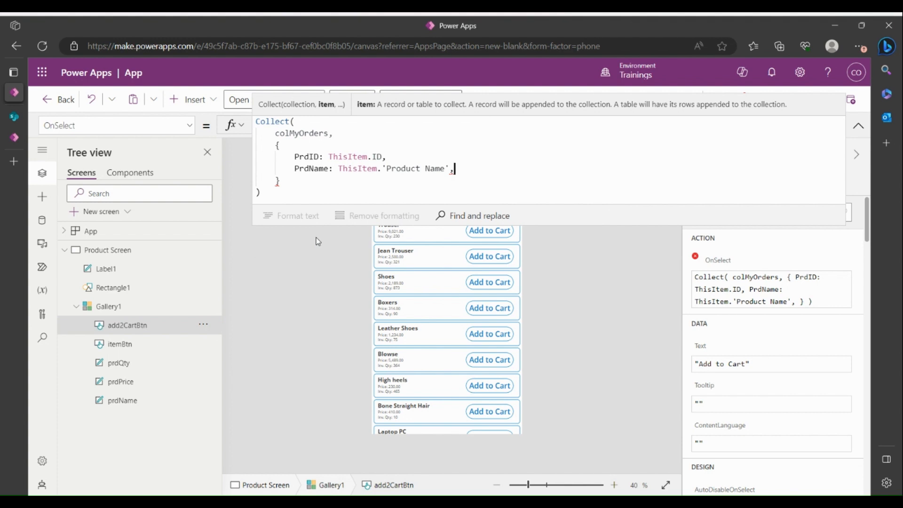
Add the field PrdPrice: ThisItem.Price with a trailing comma on a new line below PrdName in the record
key(Return)
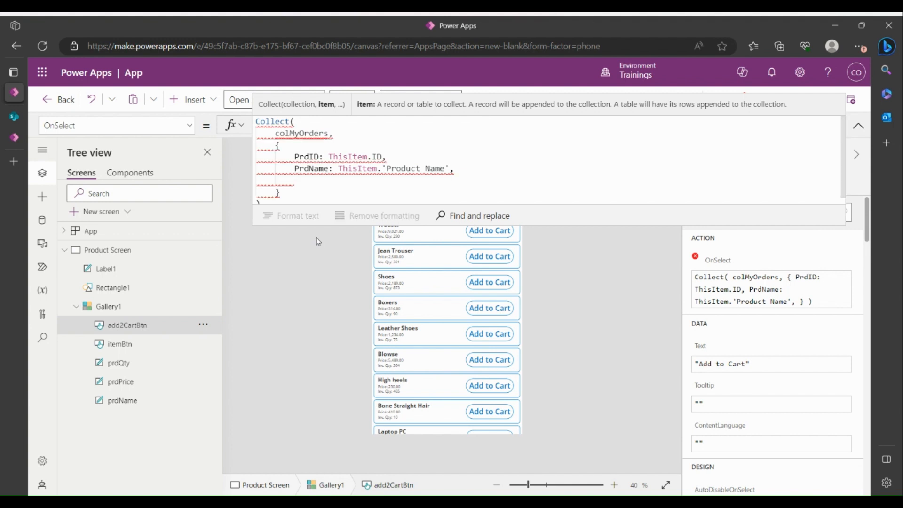
text(PrdPr)
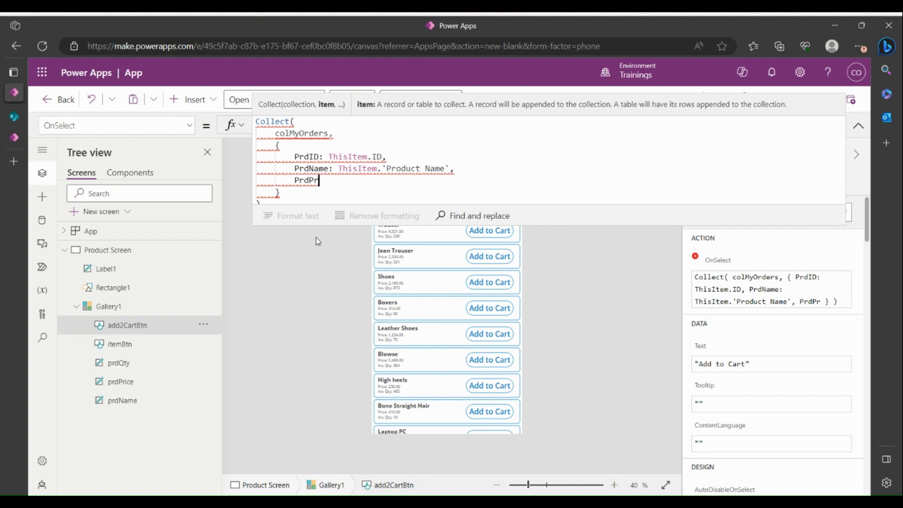
text(ice:)
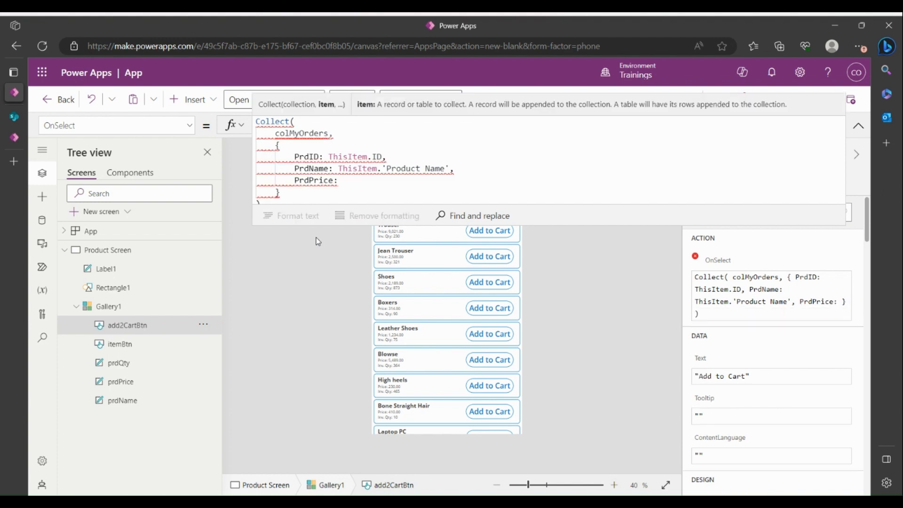
text( This)
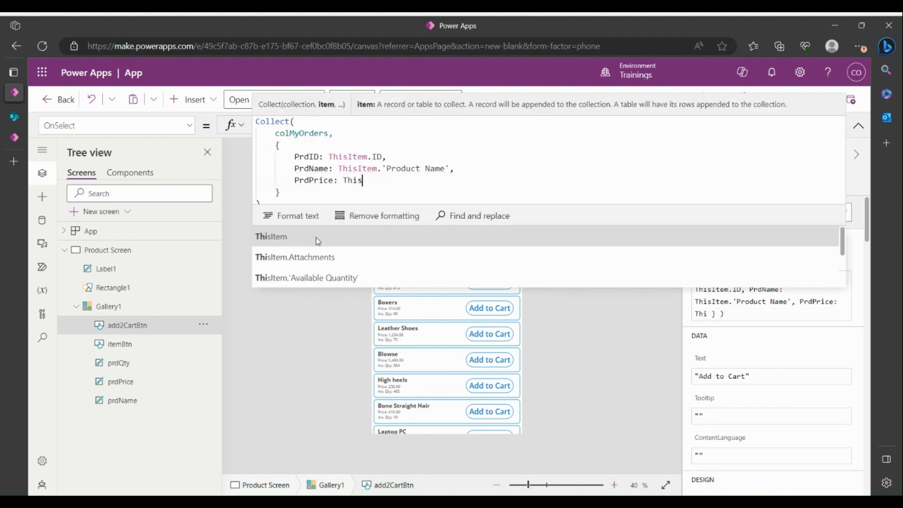
text(Item)
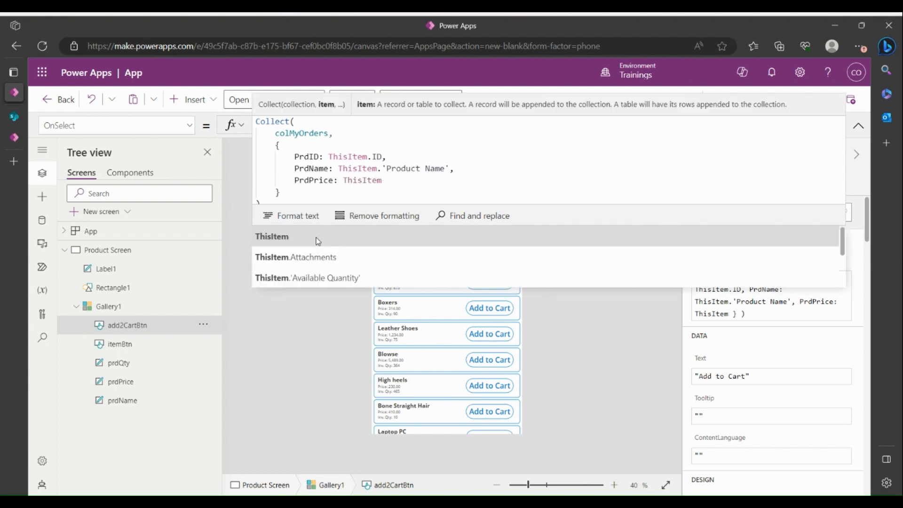
text(.Price)
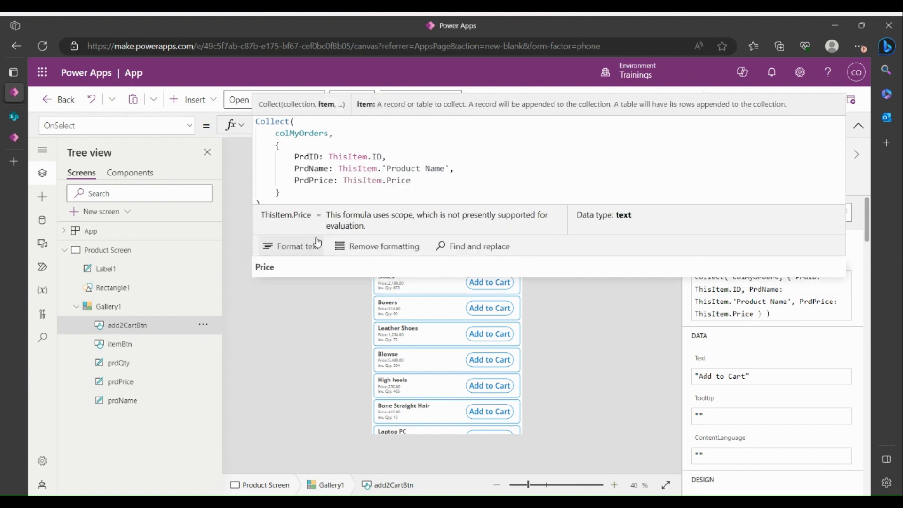
text(,)
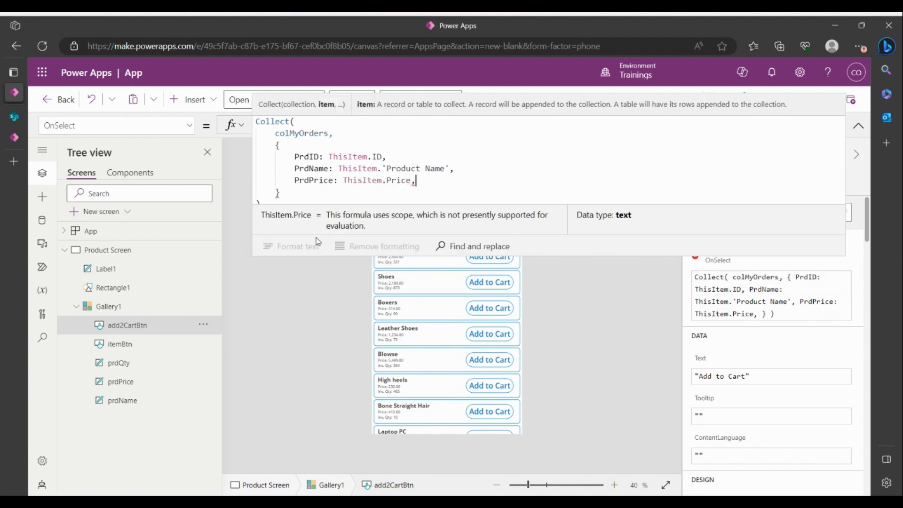
Add the field PrdQty: 1 with a trailing comma on a new line below PrdPrice in the record
key(Return)
text(Prd)
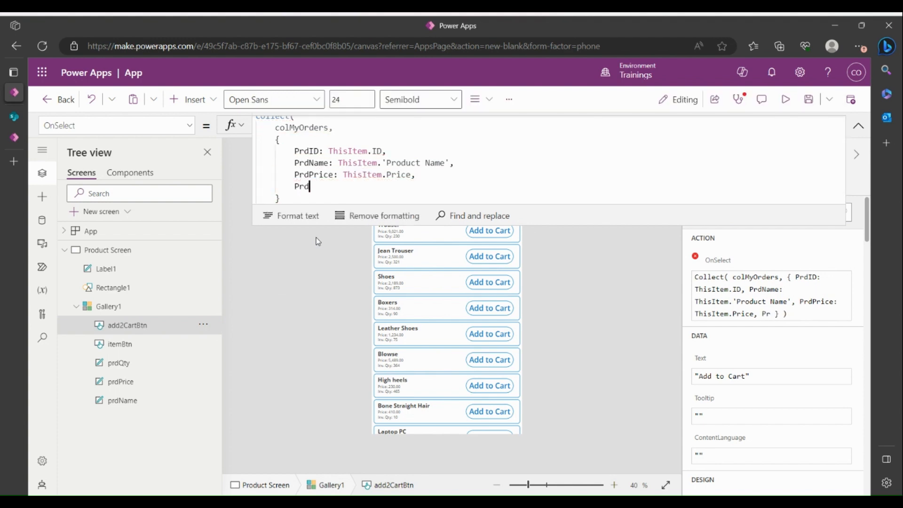
text(Qty:)
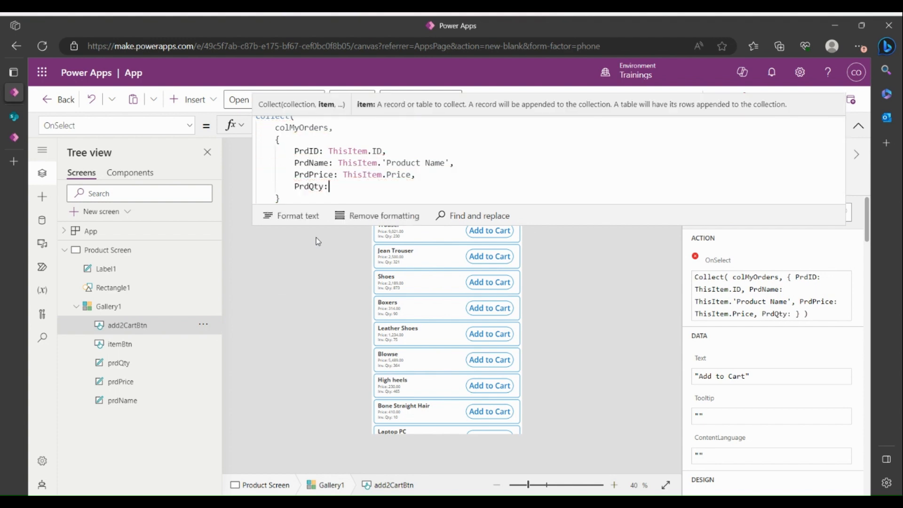
text( 1)
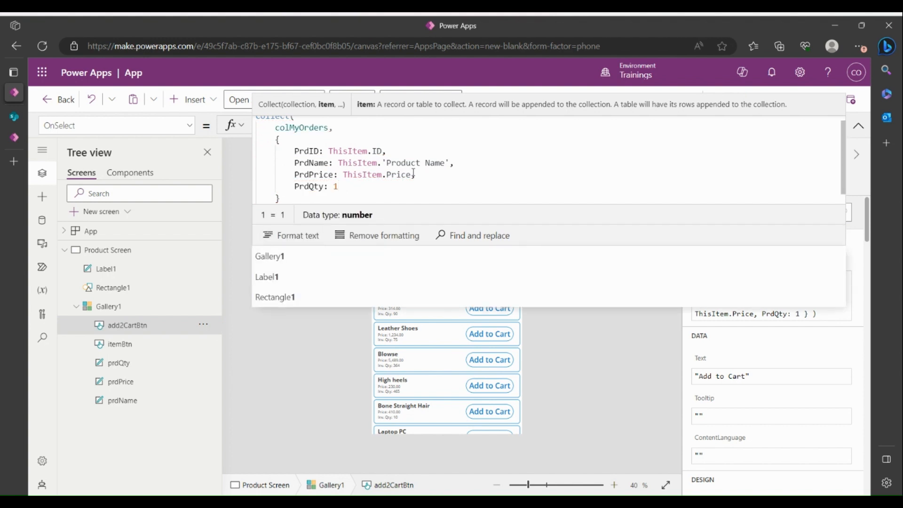
drag(414, 174, 344, 174)
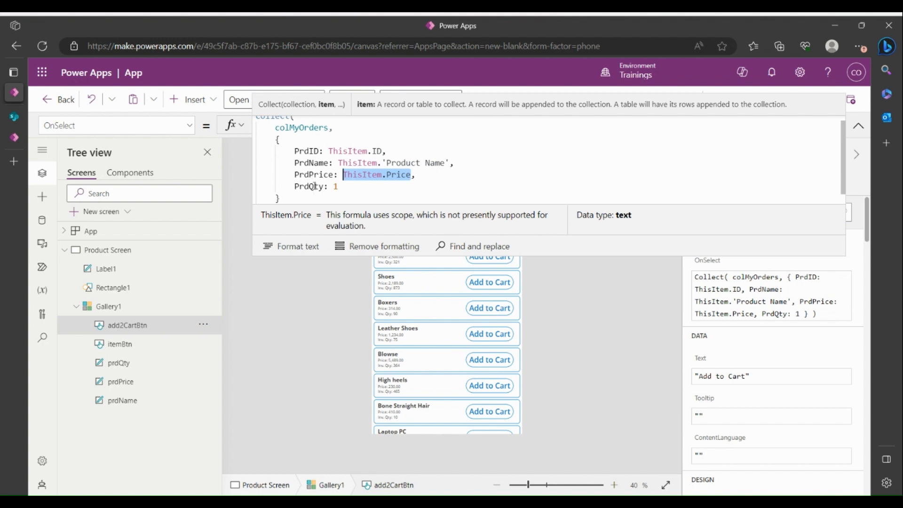
click(358, 186)
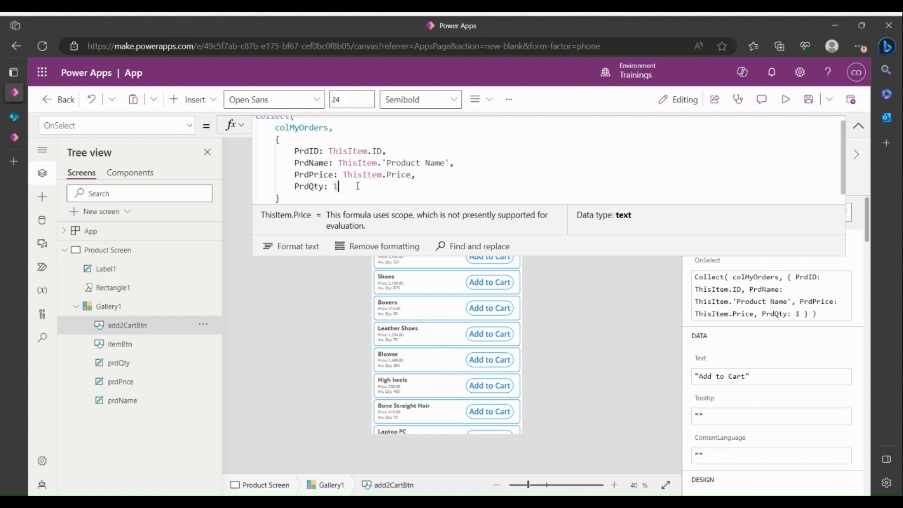
text(,)
Complete the colMyOrders record with PrdTotalPrice: 1 * ThisItem.Price below PrdQty and collapse the formula editor
key(Return)
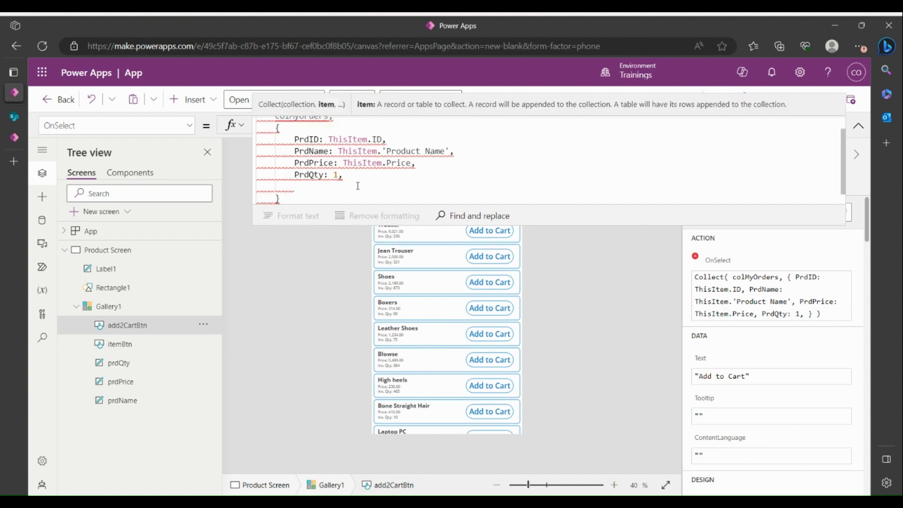
text(Prdt)
key(BackSpace)
text(T)
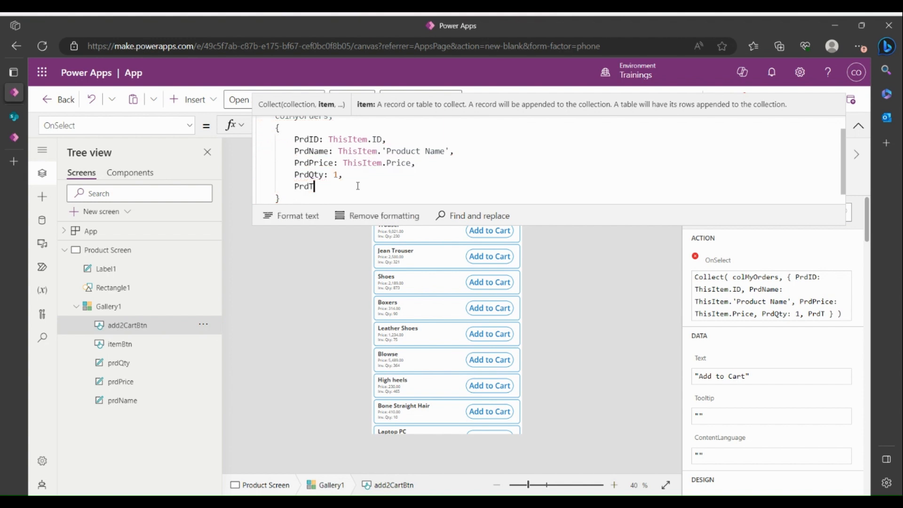
text(otalP)
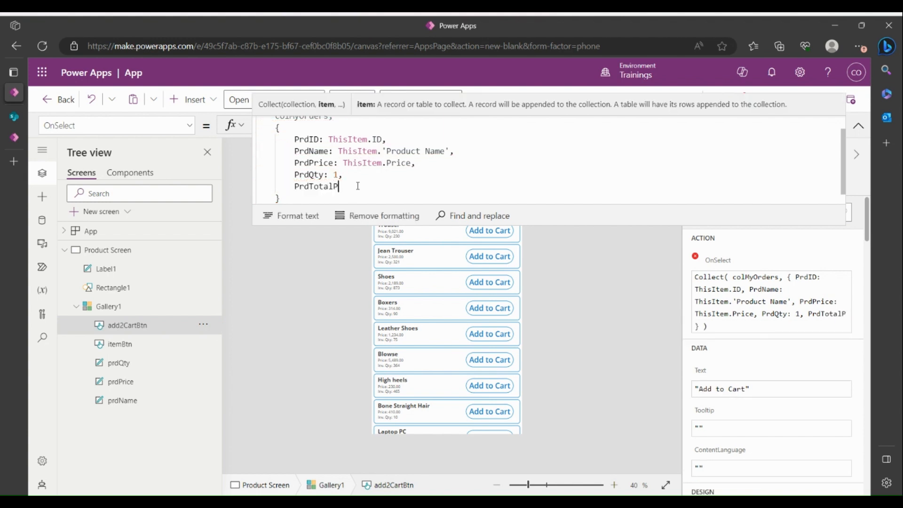
text(rice: 1)
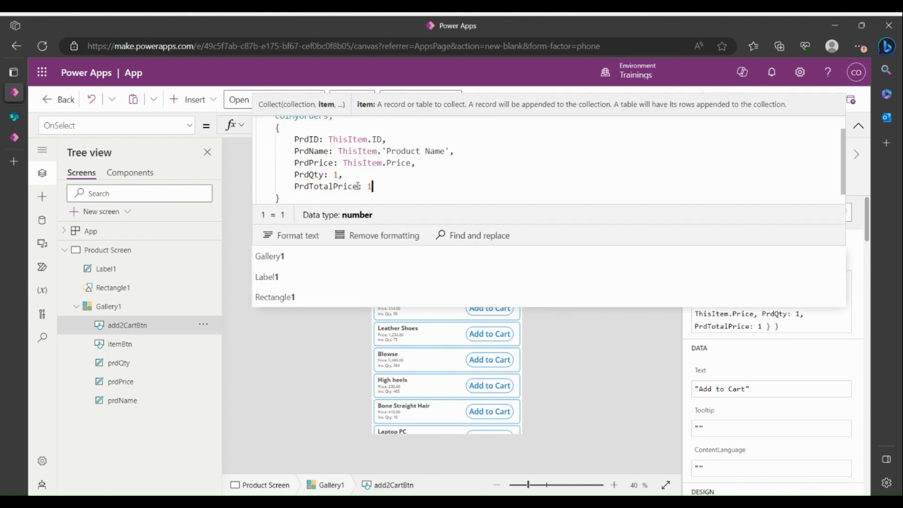
text( * ThisItem.Price)
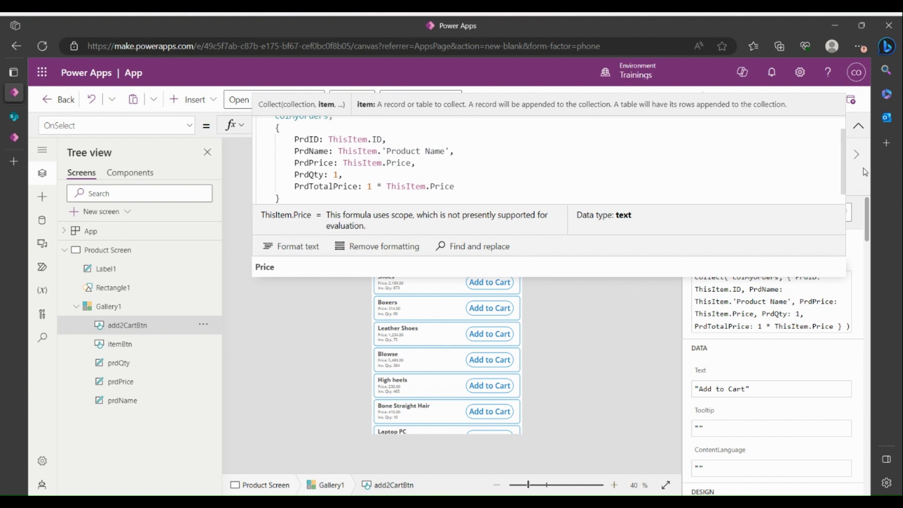
click(859, 125)
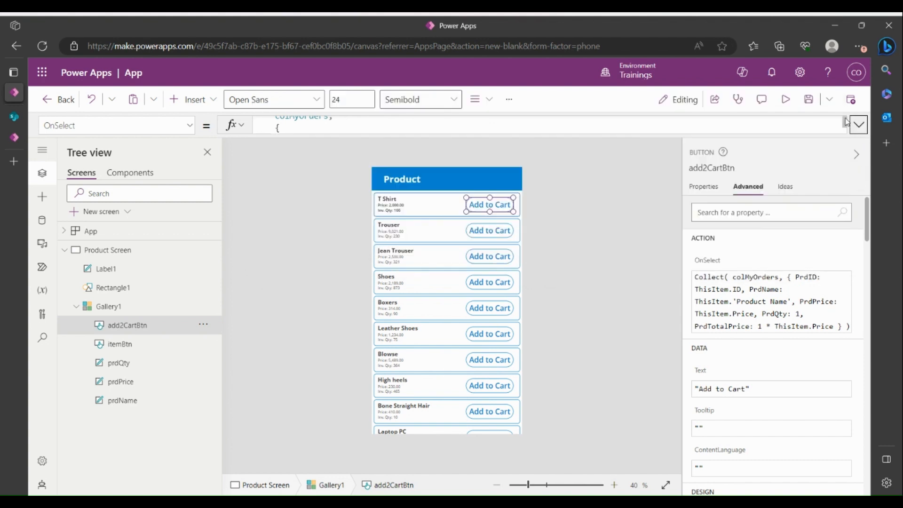
Preview the app, add the T Shirt product to the cart several times, and exit the preview
click(786, 99)
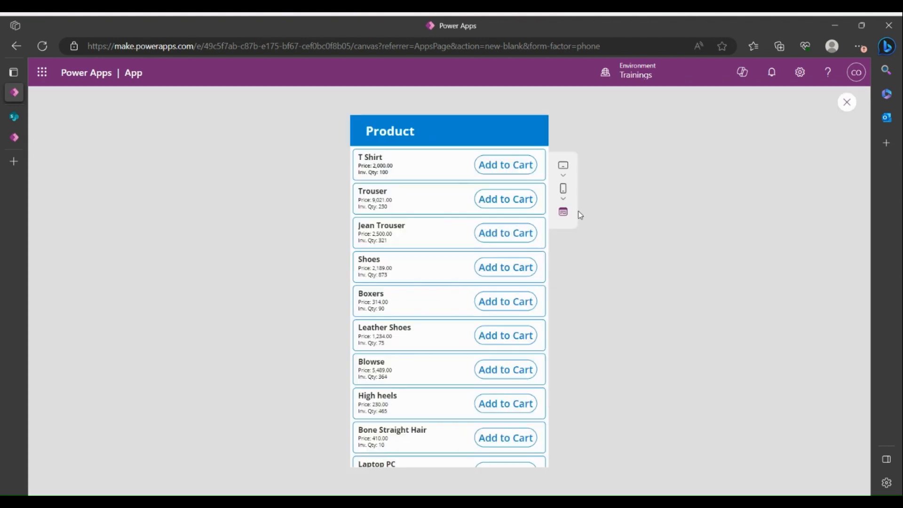
click(502, 175)
click(501, 175)
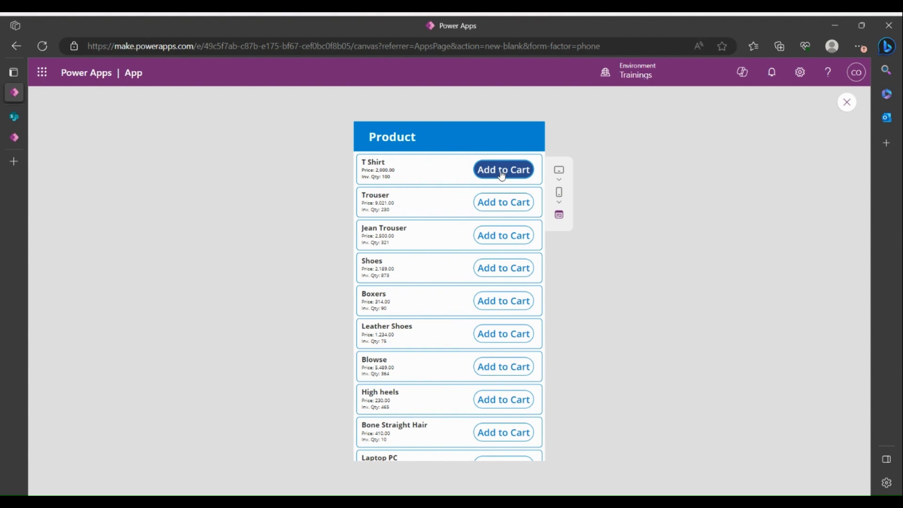
click(844, 109)
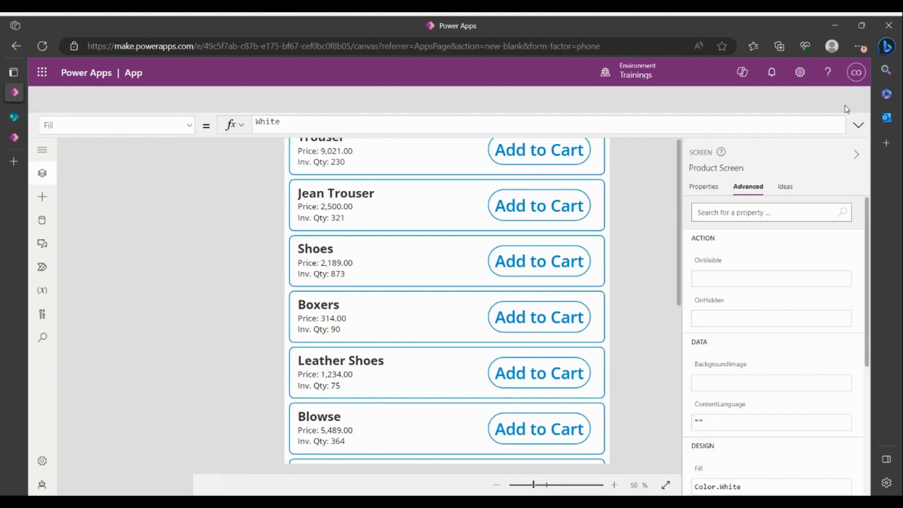
Examine the records and columns collected in colMyOrders through the Add to Cart button's OnSelect formula
click(565, 334)
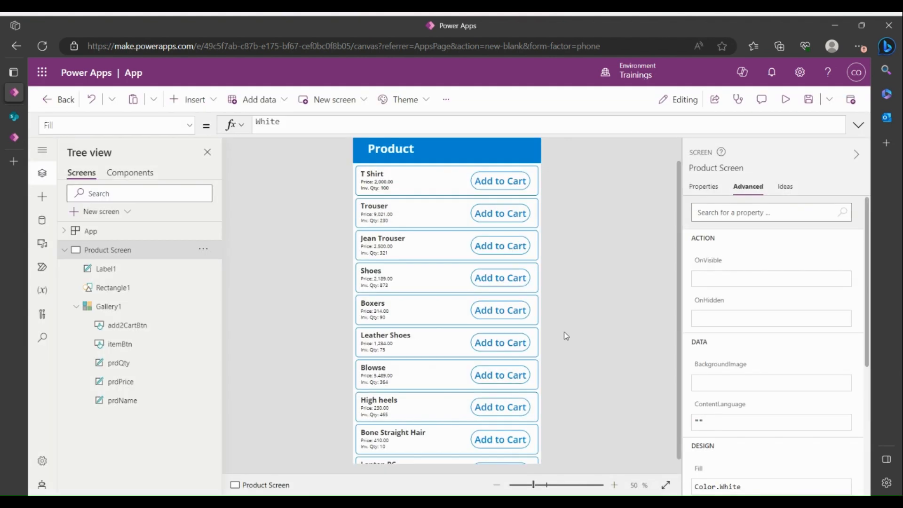
click(858, 125)
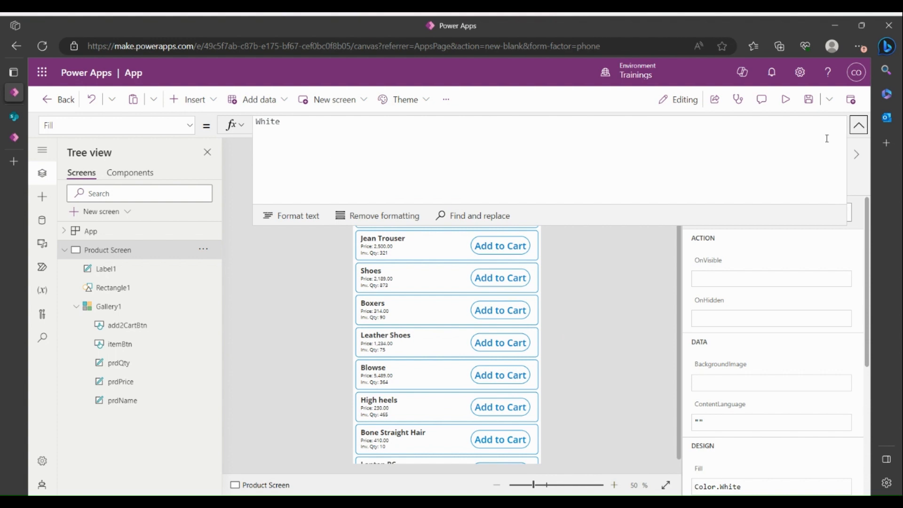
click(858, 125)
click(500, 182)
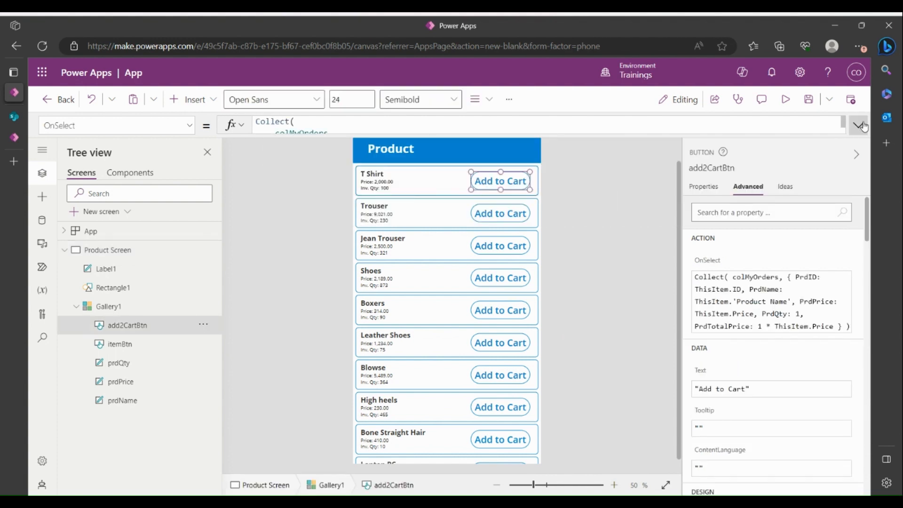
click(859, 125)
double_click(328, 134)
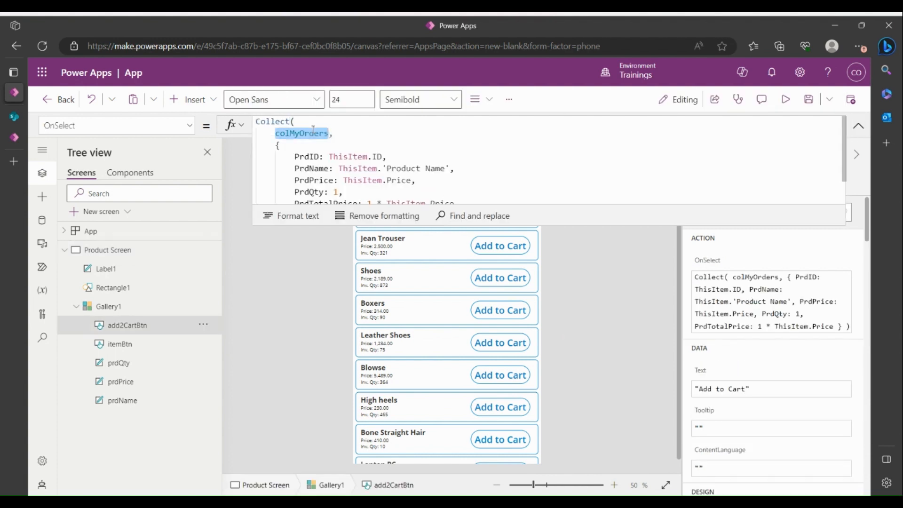
click(271, 216)
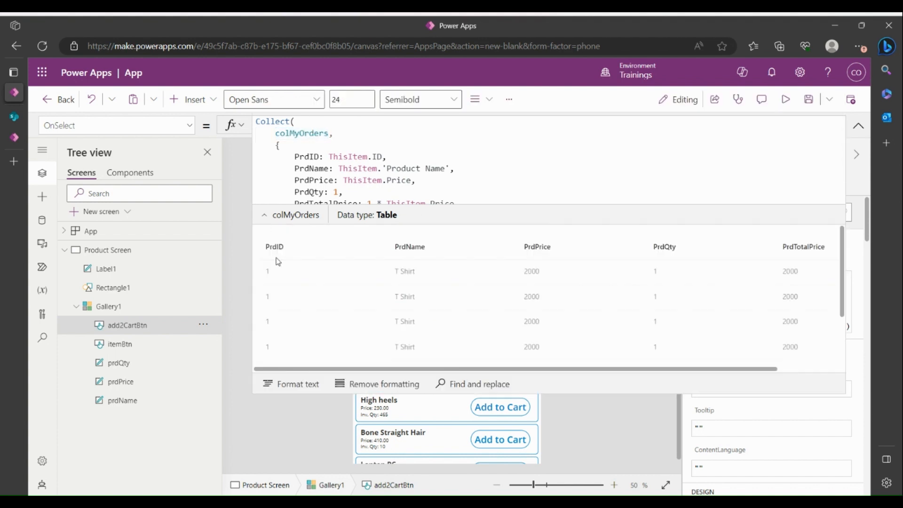
scroll(452, 298, down, 1)
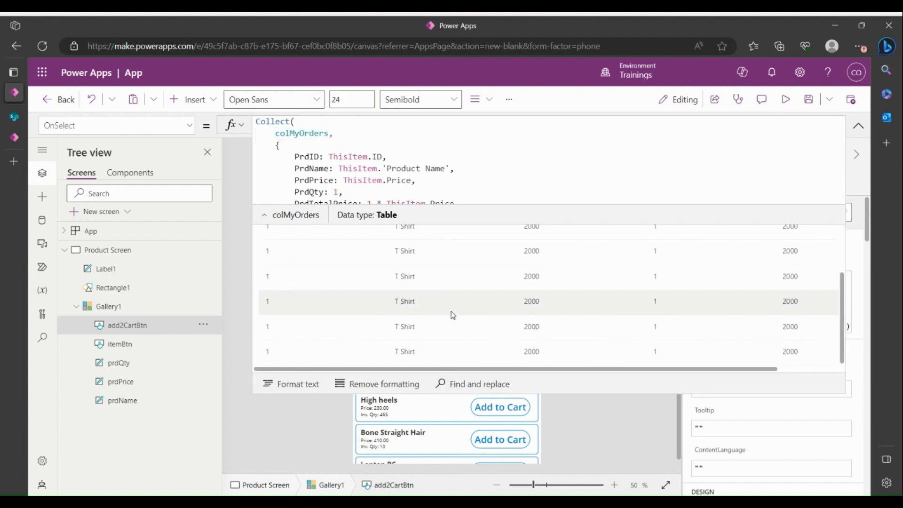
scroll(478, 309, up, 1)
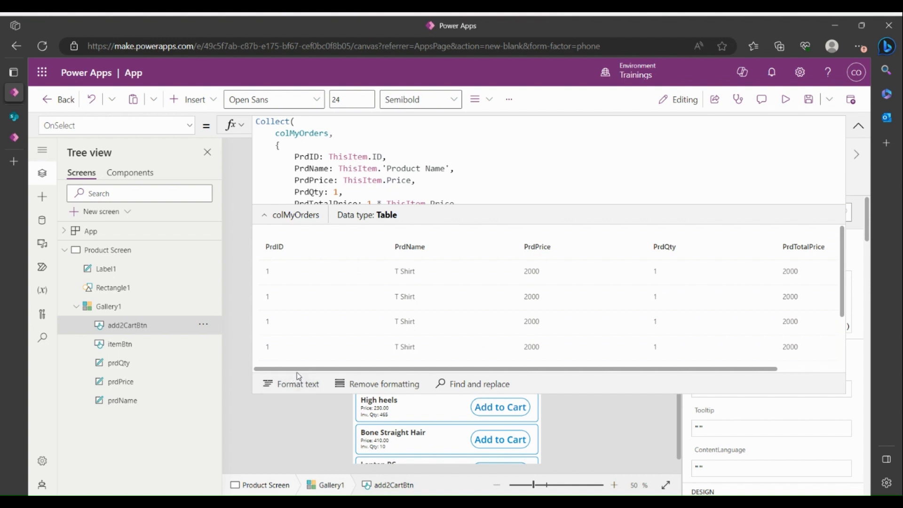
drag(300, 370, 414, 359)
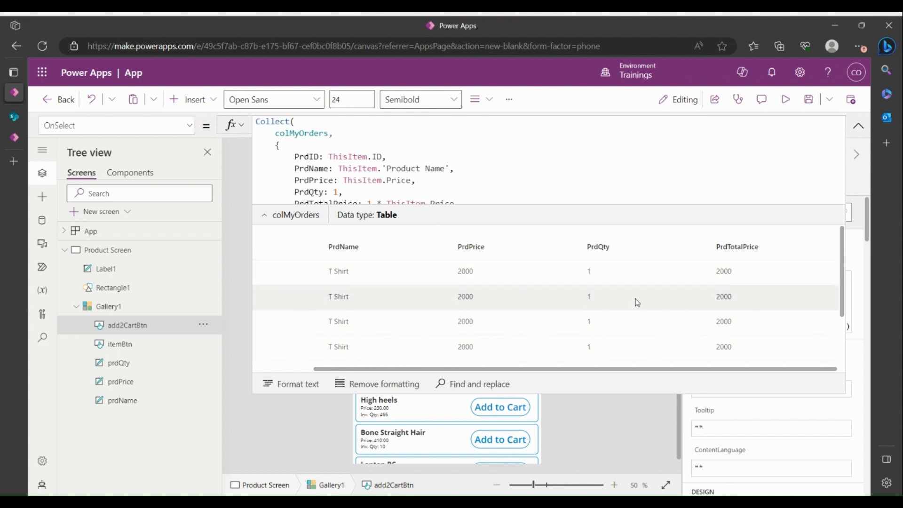
click(856, 134)
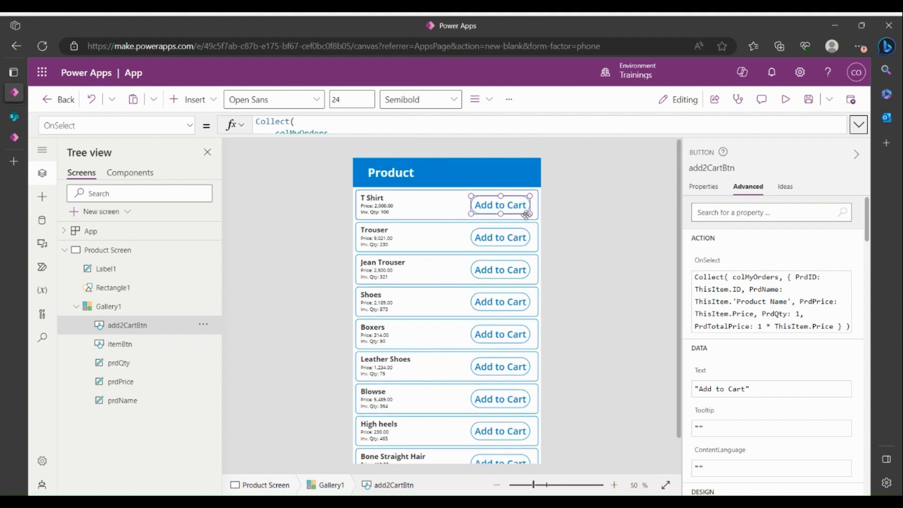
Insert a Shopping cart icon, place it in the Product header above the Add to Cart buttons at about X 480, Y 18, and show its properties
click(497, 172)
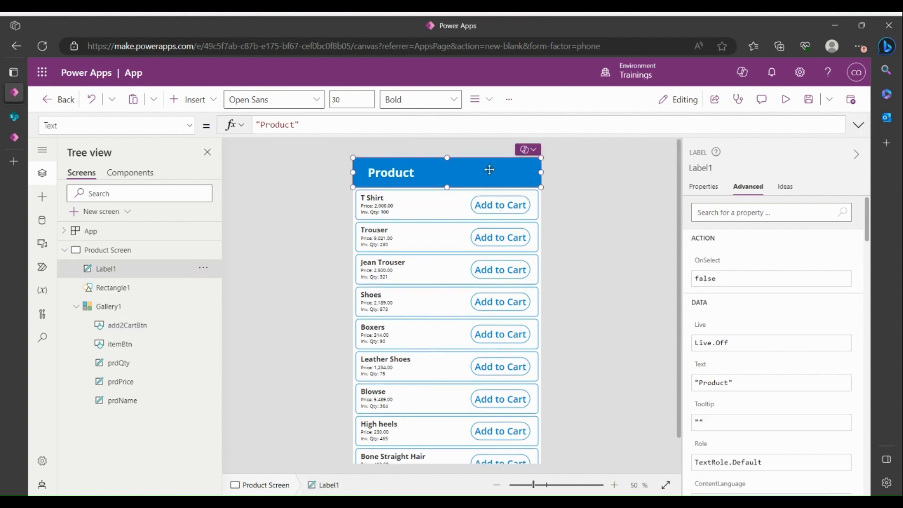
click(192, 100)
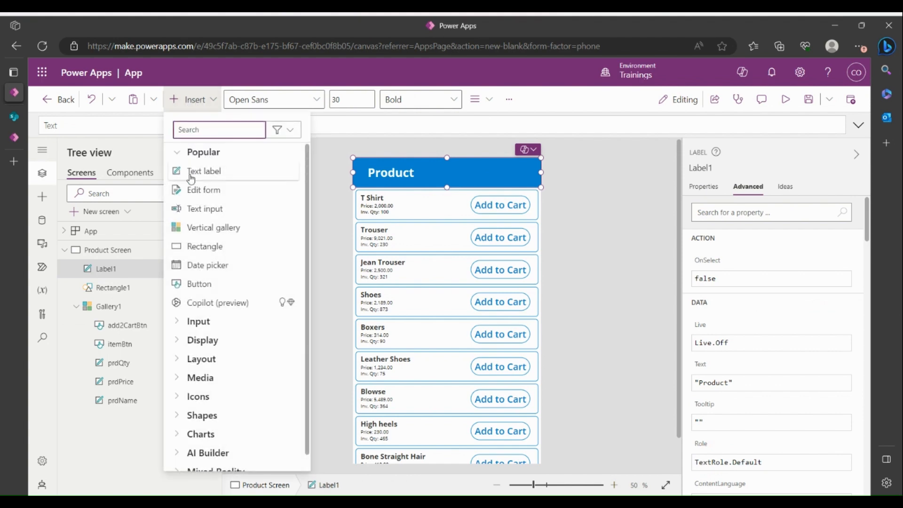
text(cart)
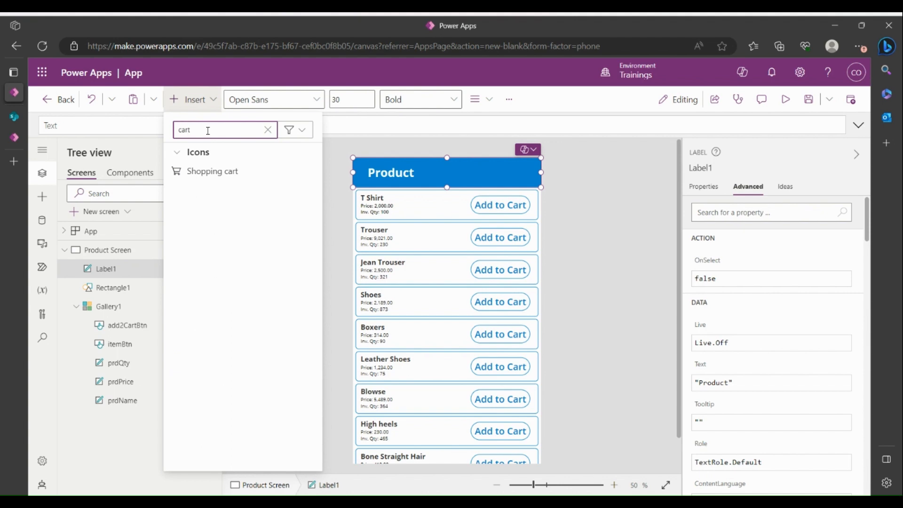
click(219, 171)
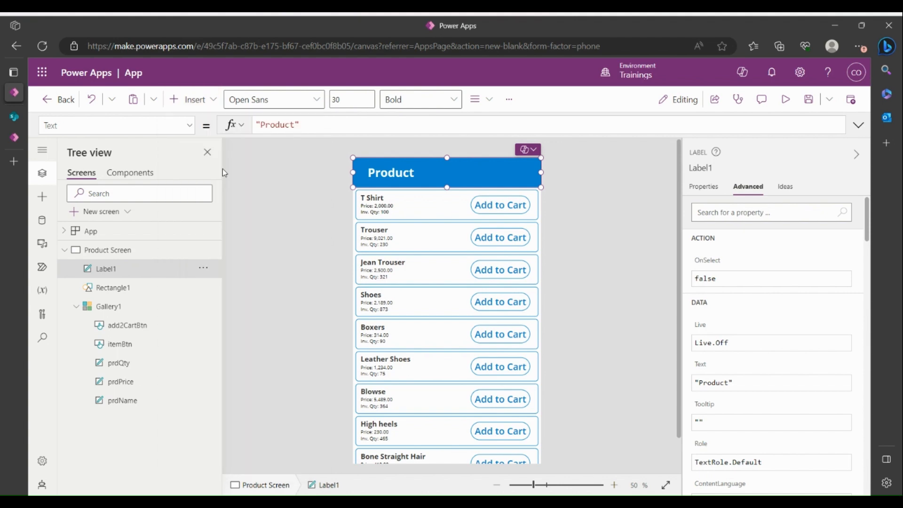
drag(369, 184, 504, 175)
click(703, 186)
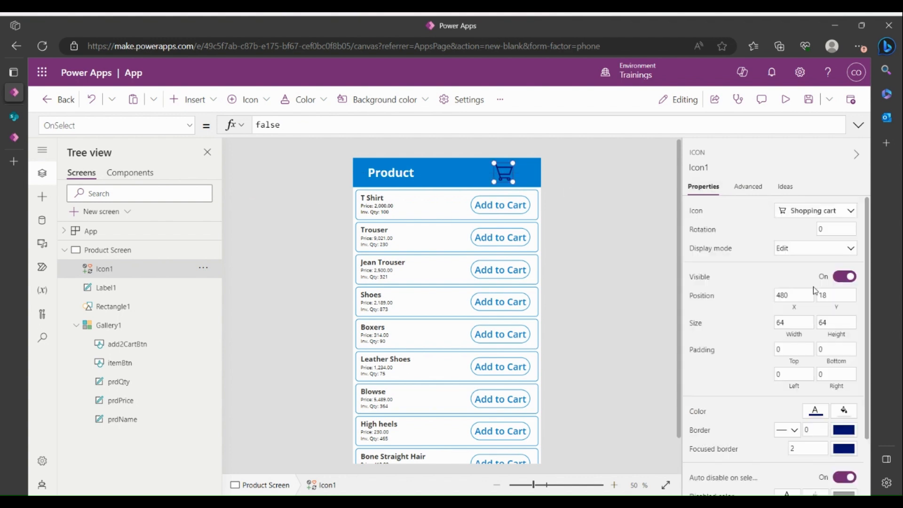
Color the shopping cart icon white and insert a text input on the Product Screen
click(816, 413)
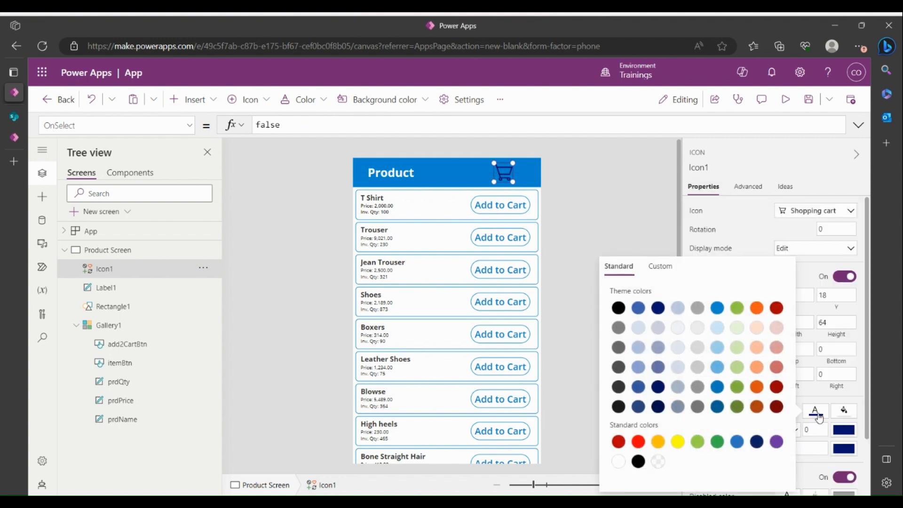
click(618, 462)
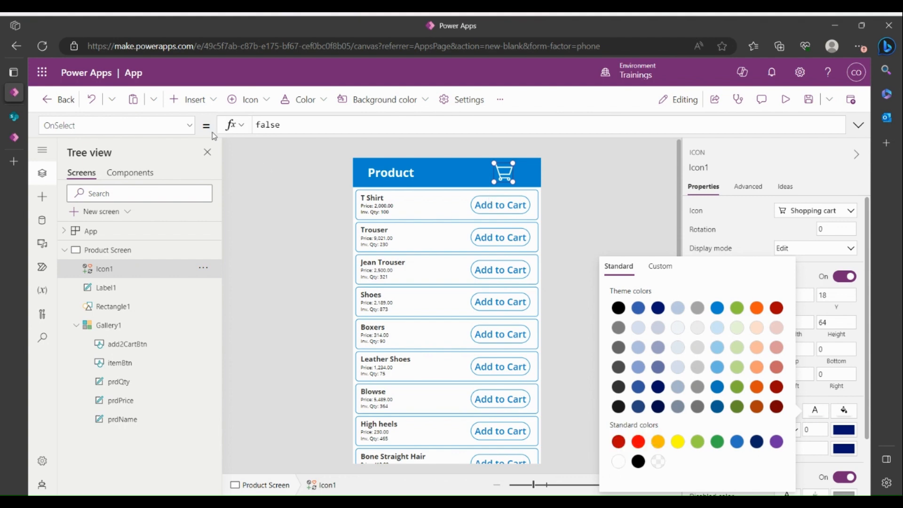
click(183, 95)
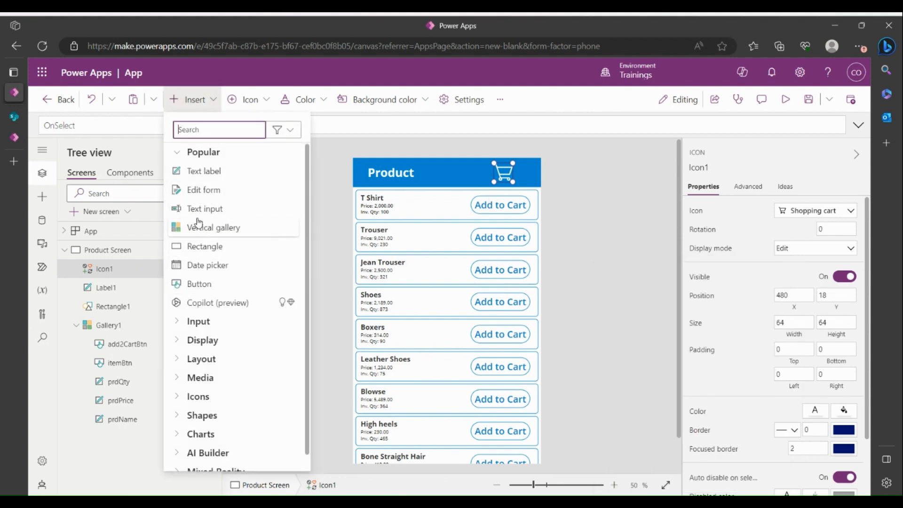
click(201, 208)
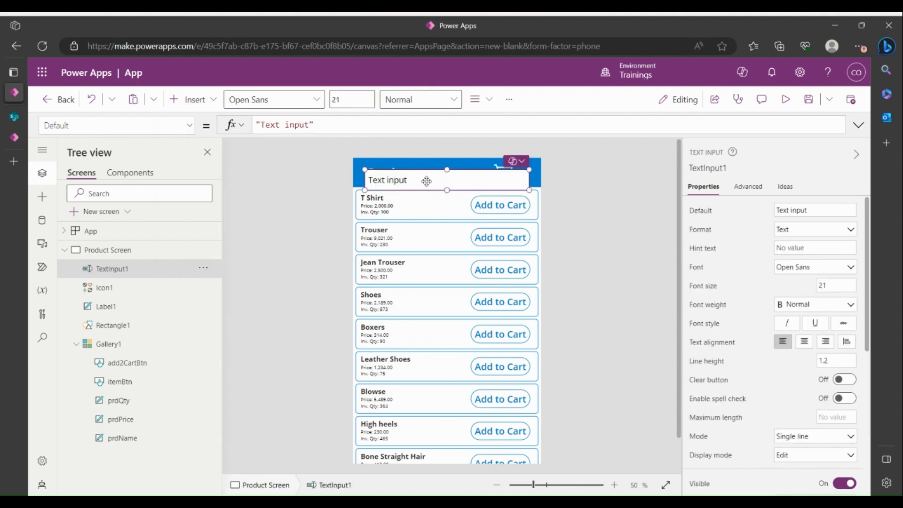
Replace the new text input's Default formula with CountRows(colMyOrders)
drag(326, 126, 250, 126)
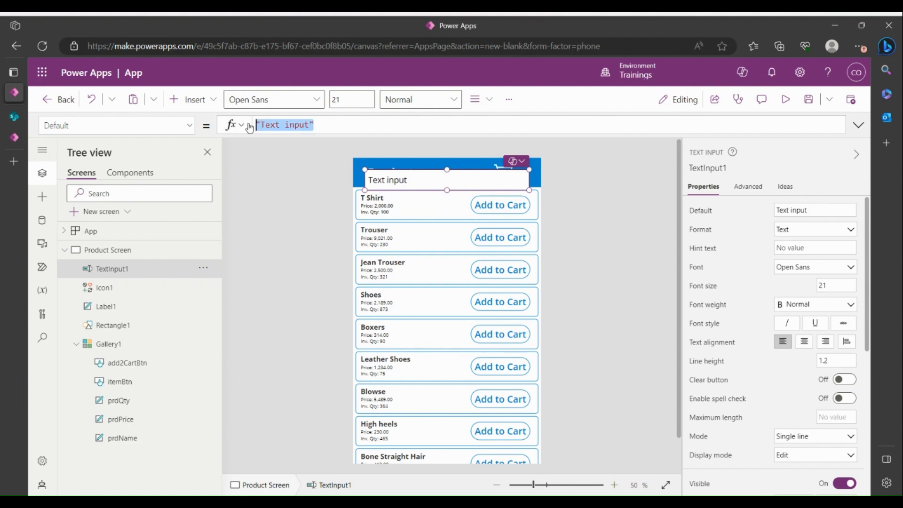
text(CountR)
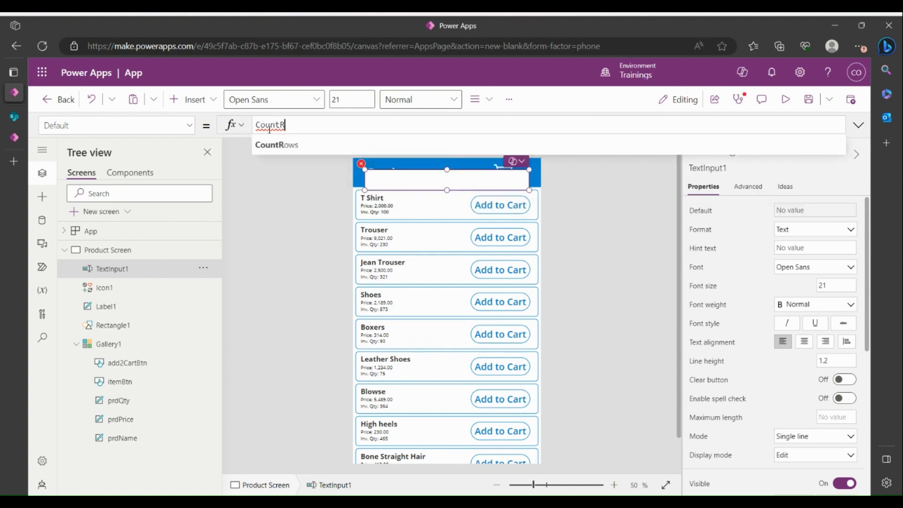
click(284, 145)
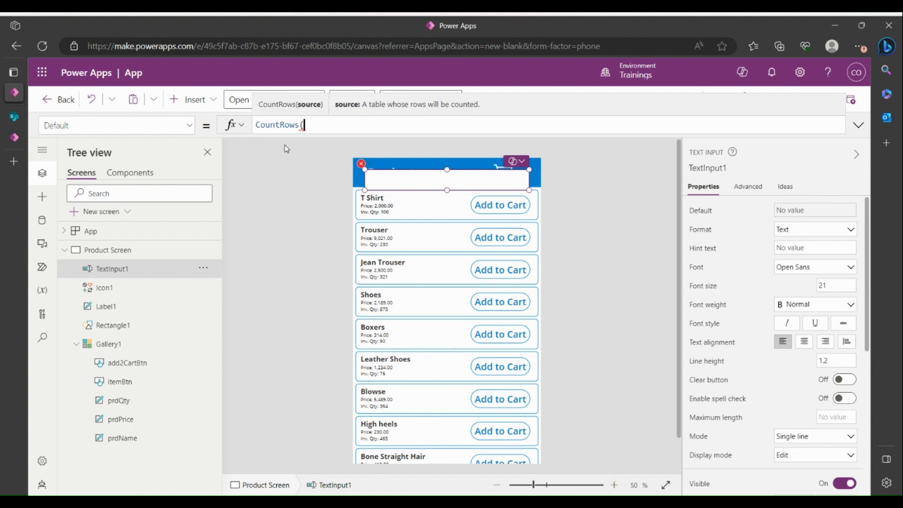
text(col)
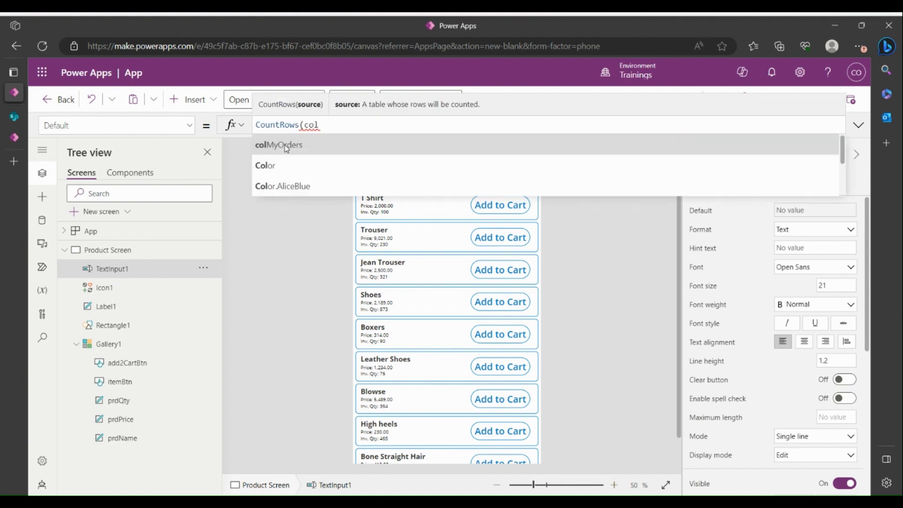
click(285, 146)
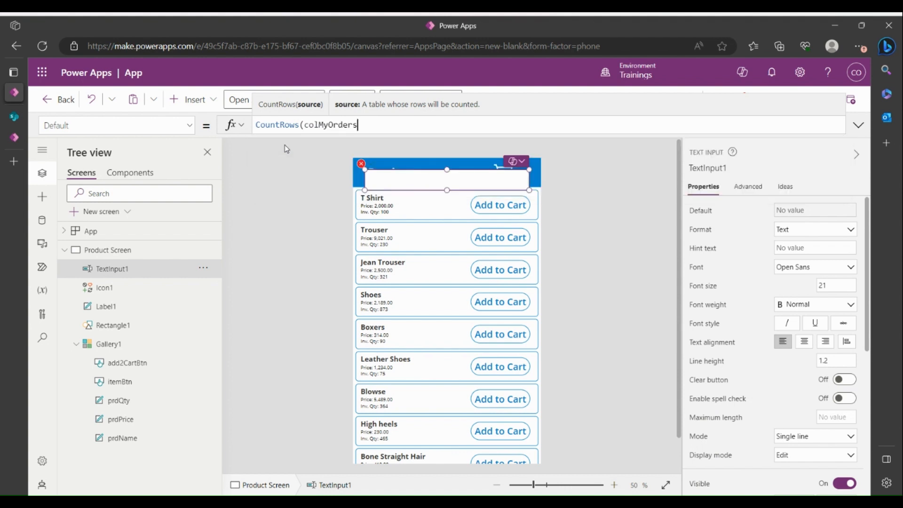
text())
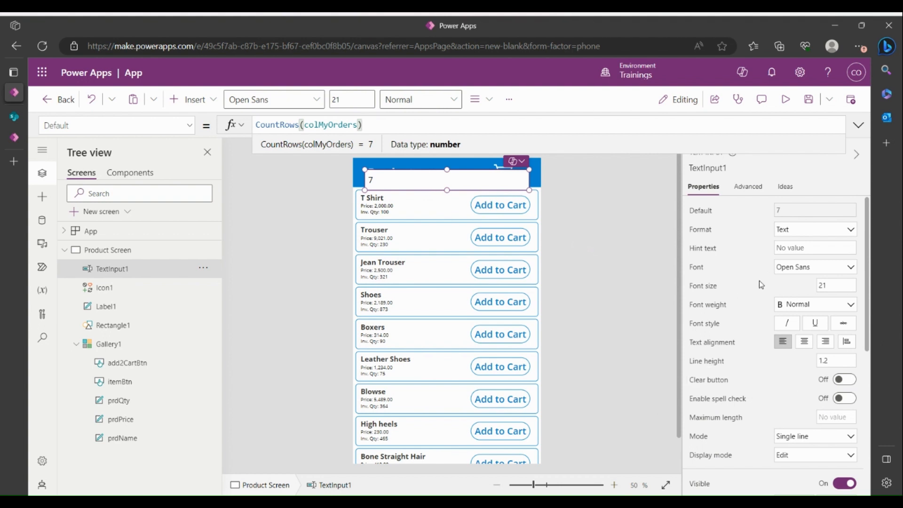
Set the order count text input's size to width 50 and height 50
scroll(761, 284, down, 5)
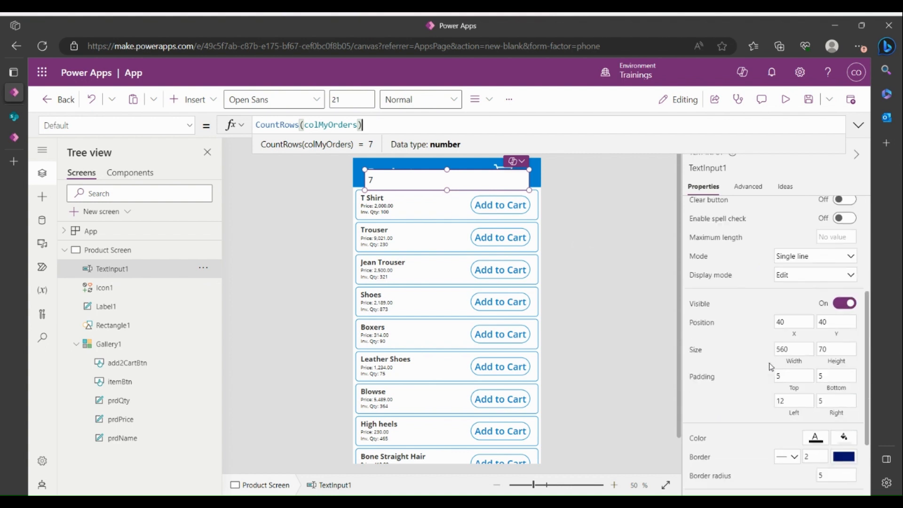
drag(799, 350, 744, 353)
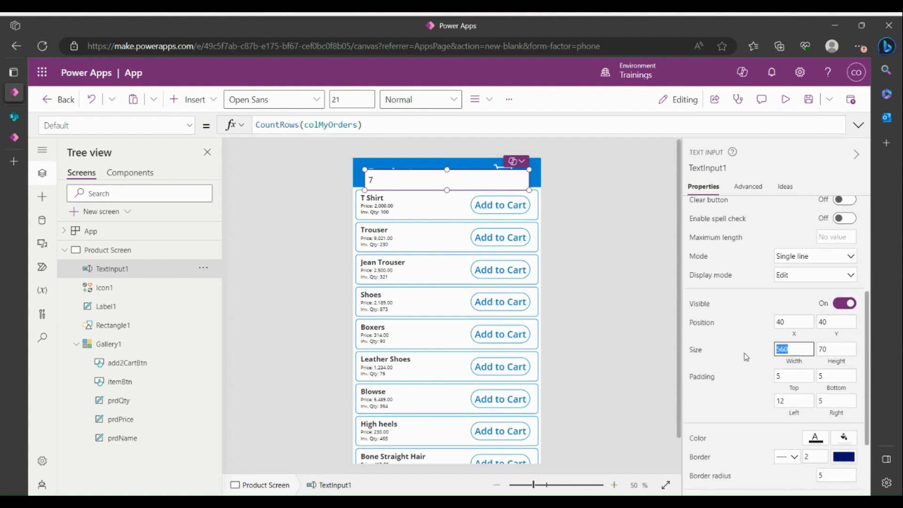
text(50)
key(Tab)
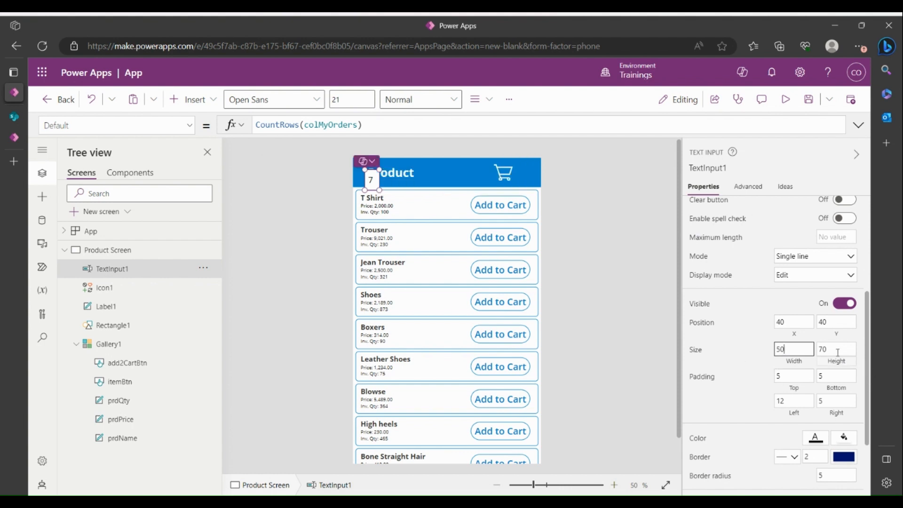
text(5)
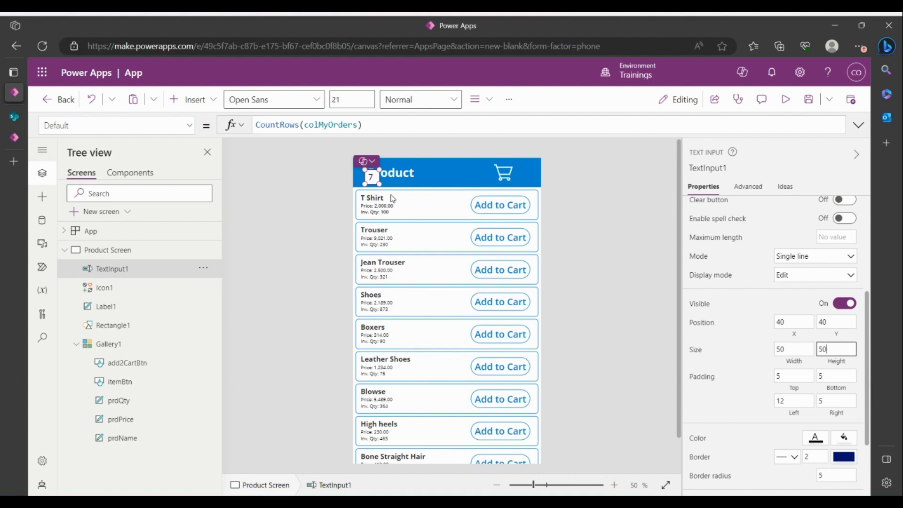
Center the text in the order count text input and set its left padding to 5
scroll(791, 250, up, 5)
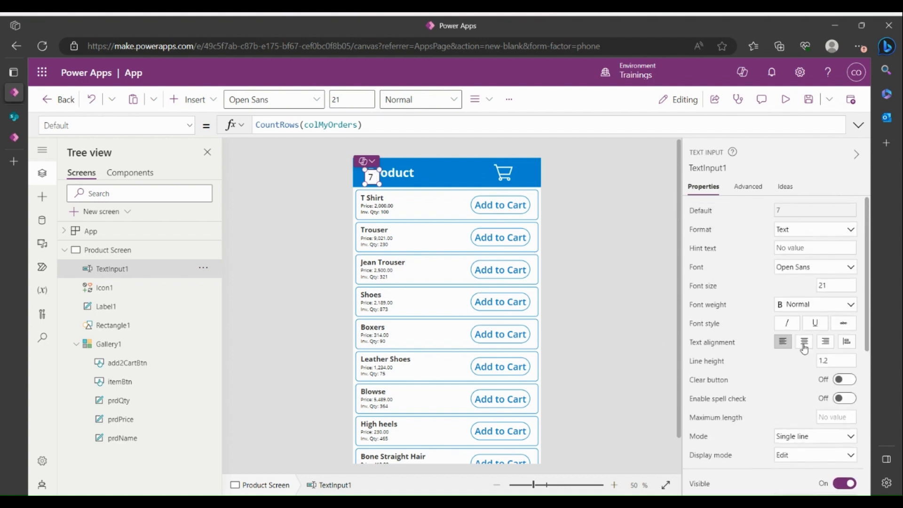
click(806, 345)
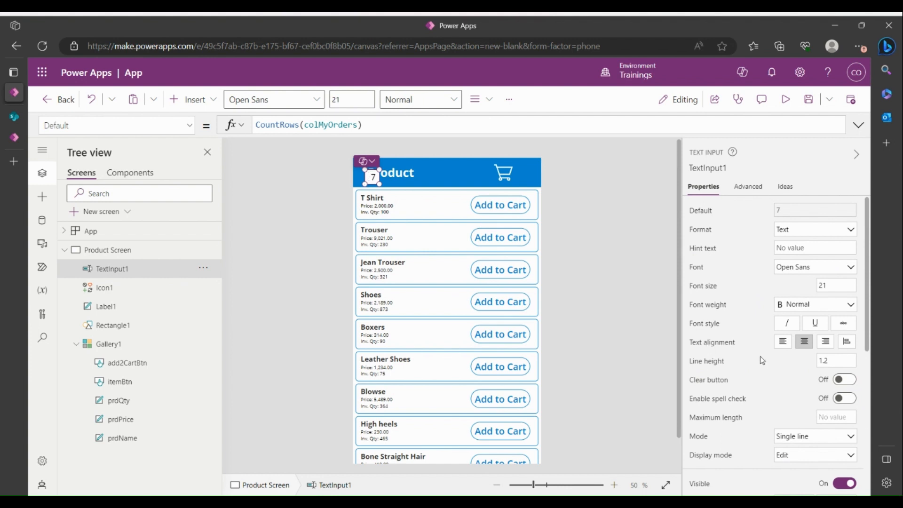
scroll(800, 348, down, 4)
scroll(767, 383, down, 1)
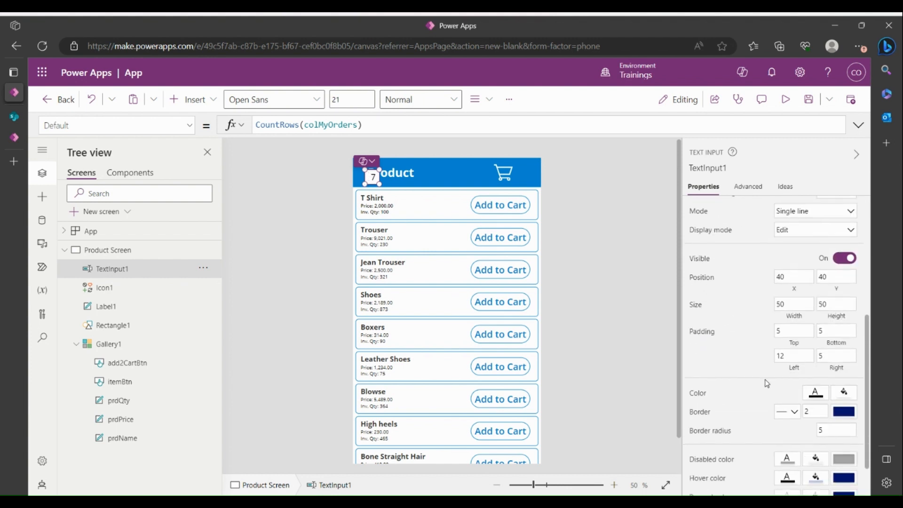
double_click(790, 356)
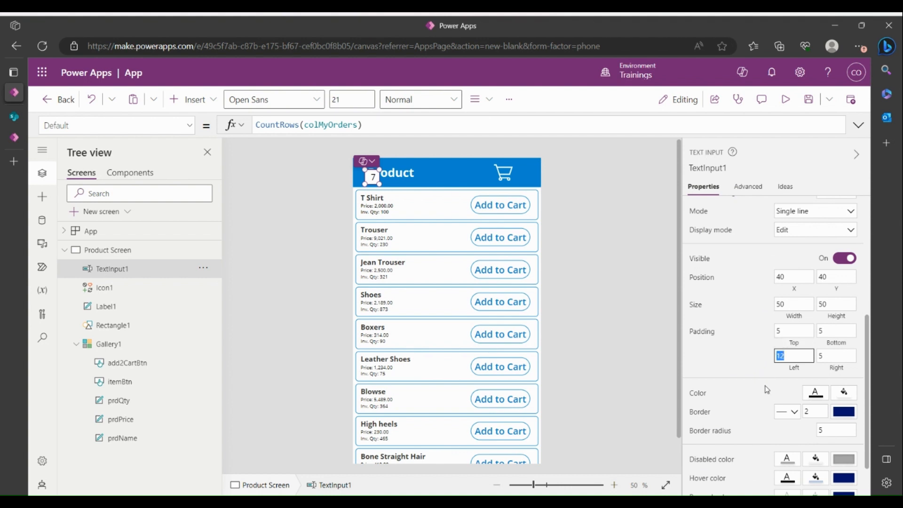
text(5)
Set the order count text input's border radius to 50 and move it onto the cart icon, at about X 518, Y 40
drag(831, 431, 816, 434)
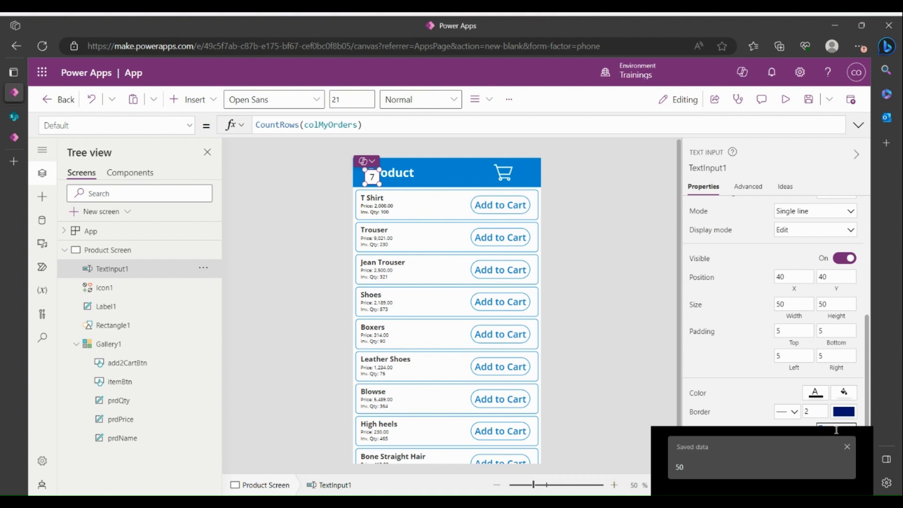
text(50)
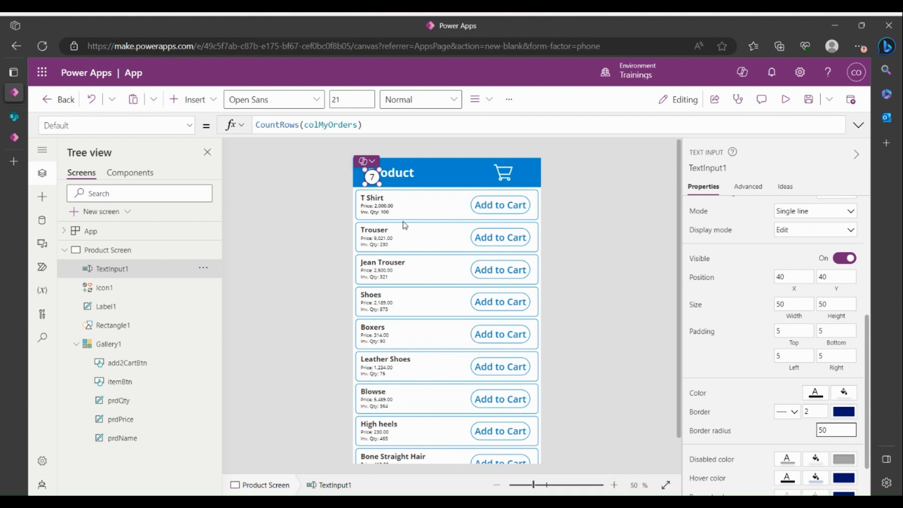
drag(371, 178, 512, 183)
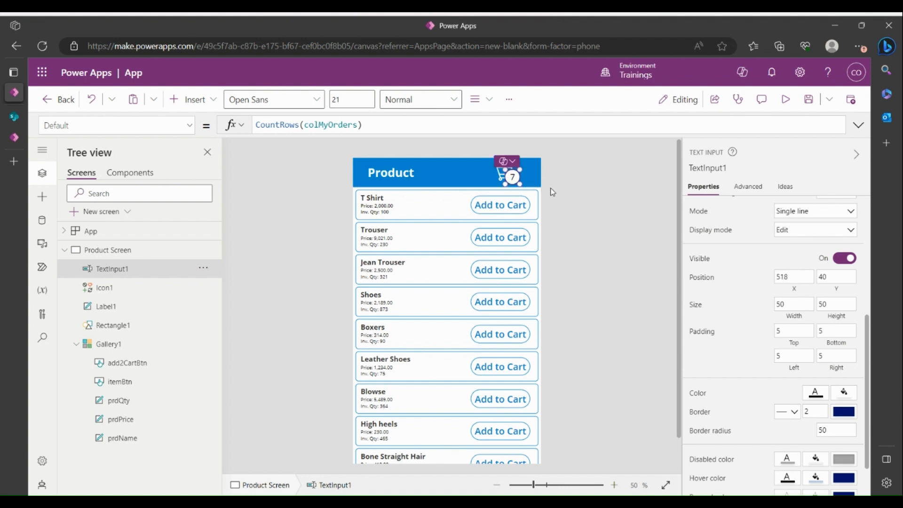
Test the order count by adding the Shoes and Boxers products to the cart on the canvas
click(589, 188)
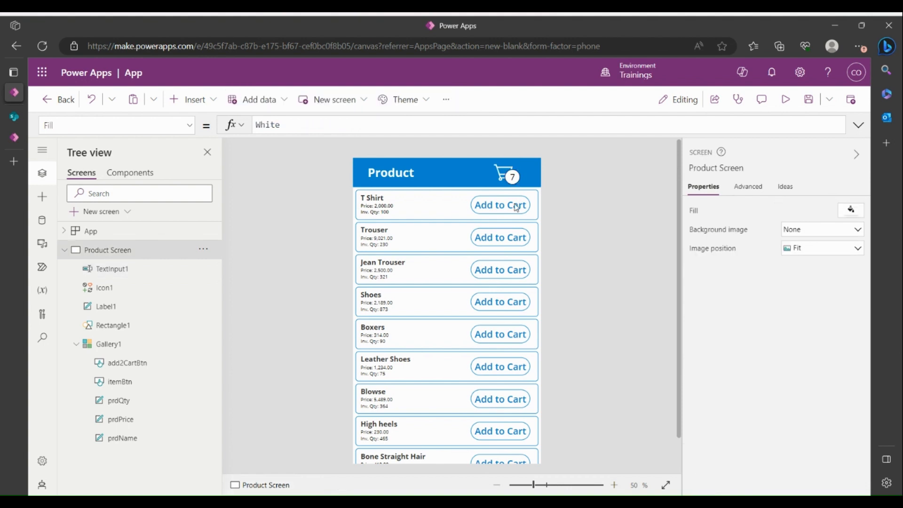
click(502, 306)
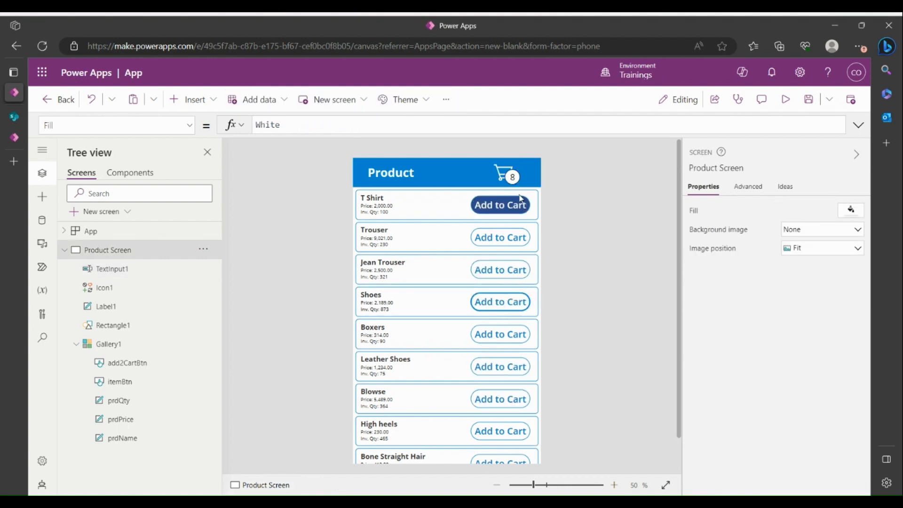
click(513, 336)
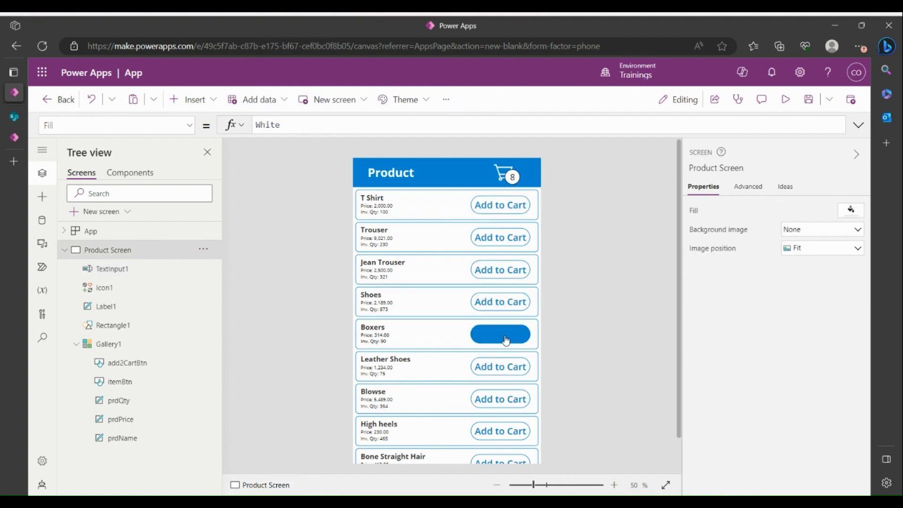
Give the order count text input on the cart icon a transparent fill, RGBA(0, 0, 0, 0)
alt+click(515, 181)
click(515, 180)
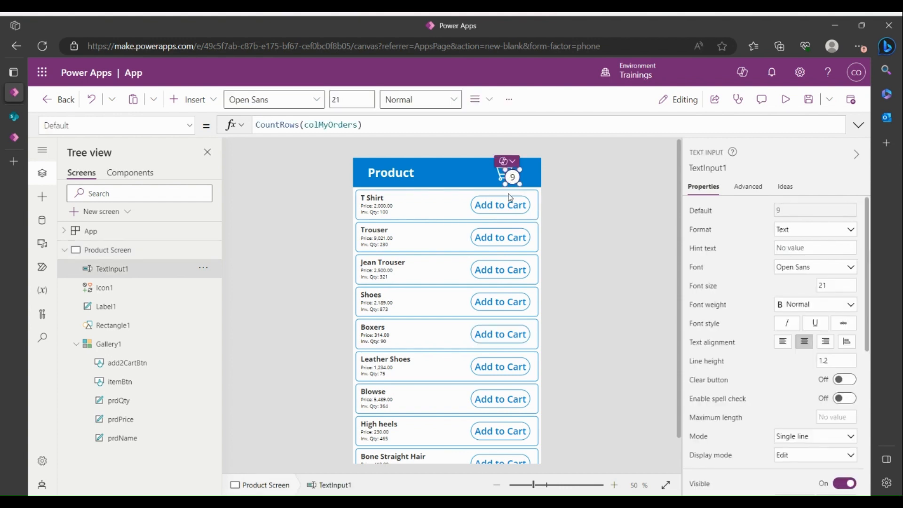
scroll(782, 348, down, 5)
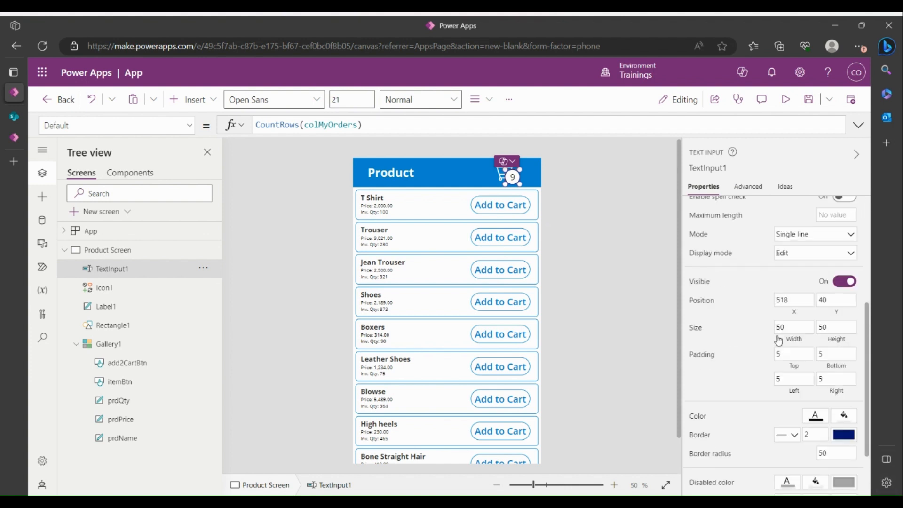
scroll(783, 351, up, 5)
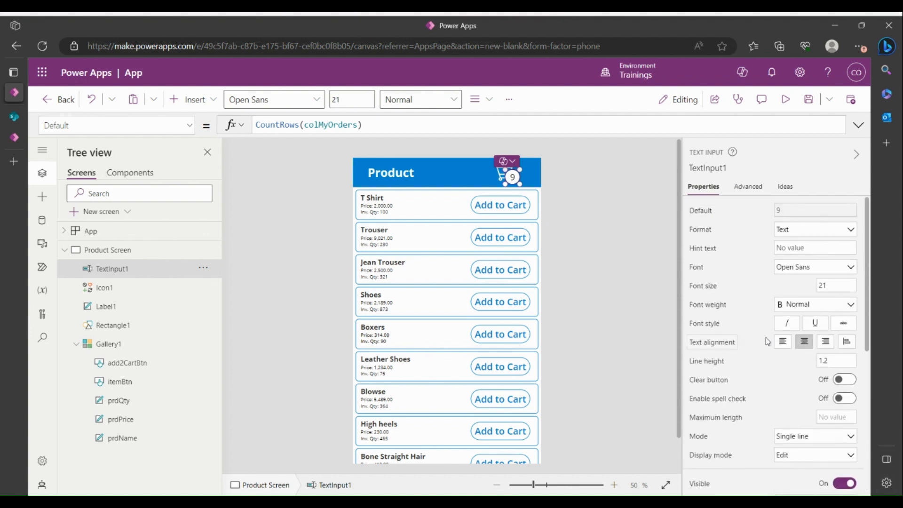
scroll(812, 398, down, 2)
scroll(812, 398, down, 3)
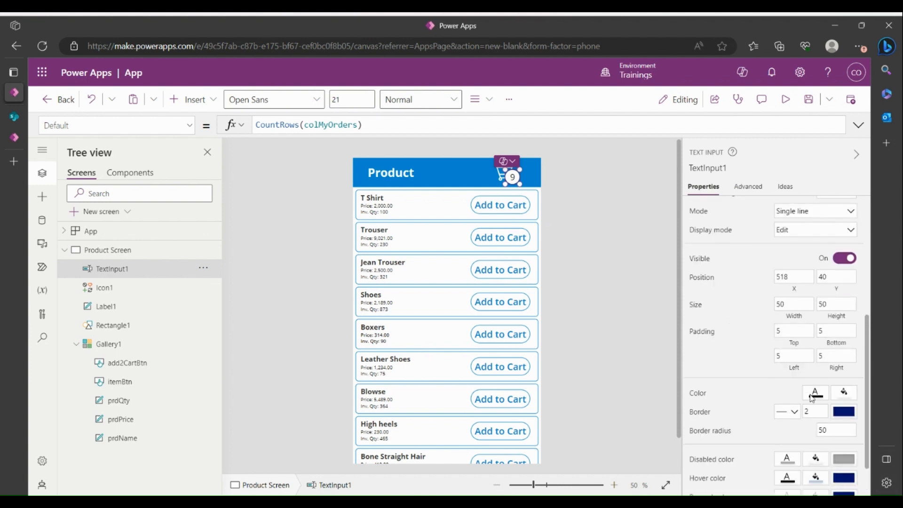
click(844, 394)
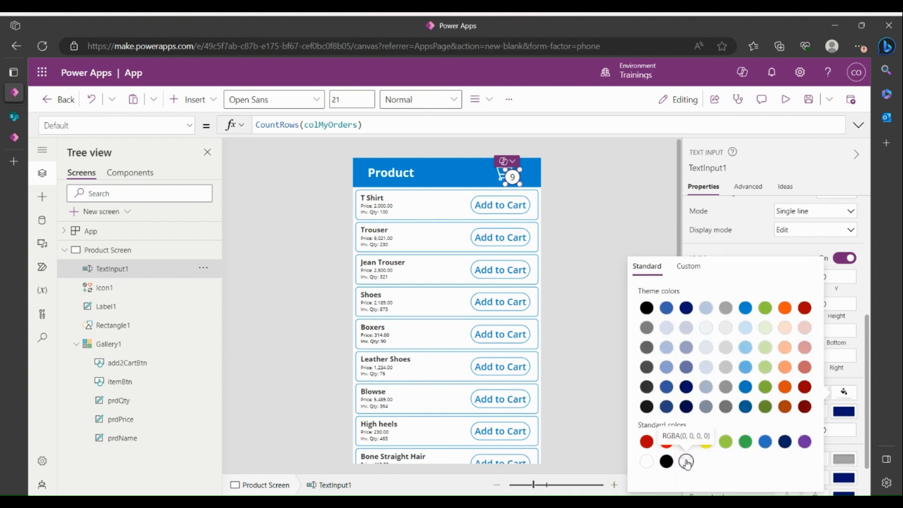
click(688, 463)
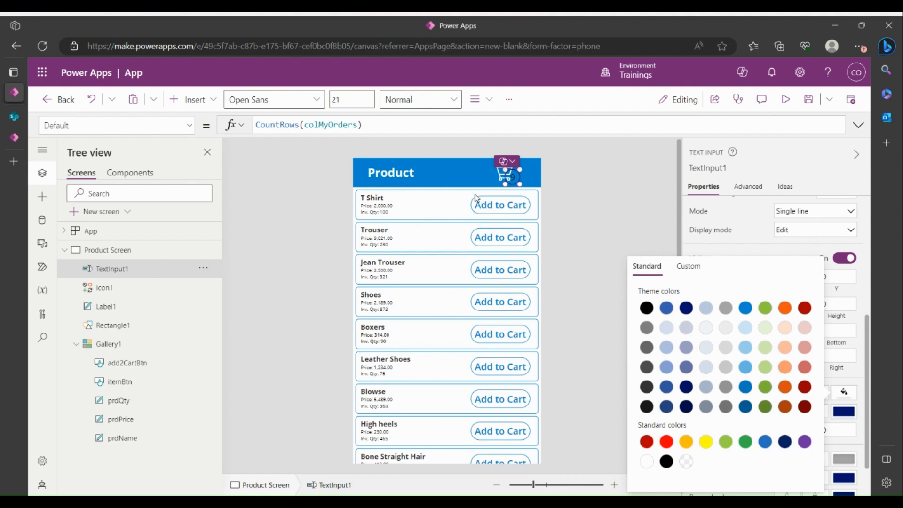
click(835, 400)
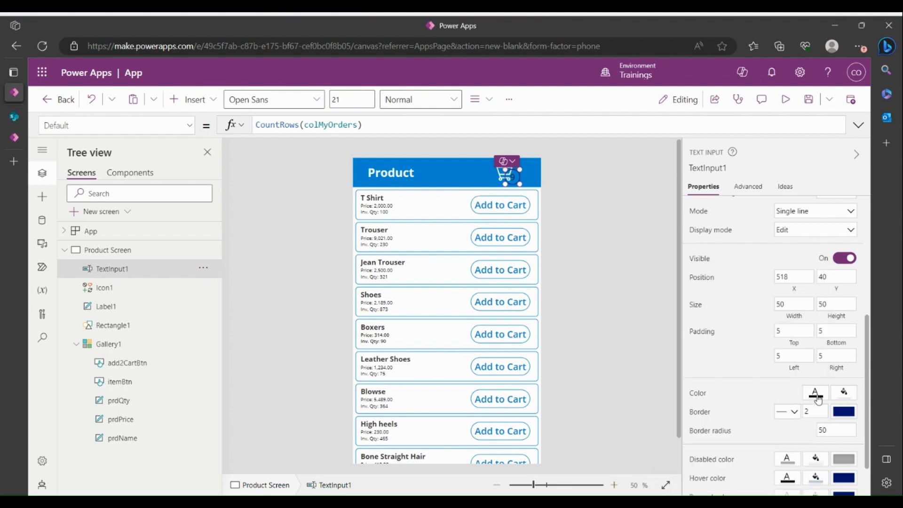
Set the order count's text color to white, RGBA(255, 255, 255, 1)
click(814, 395)
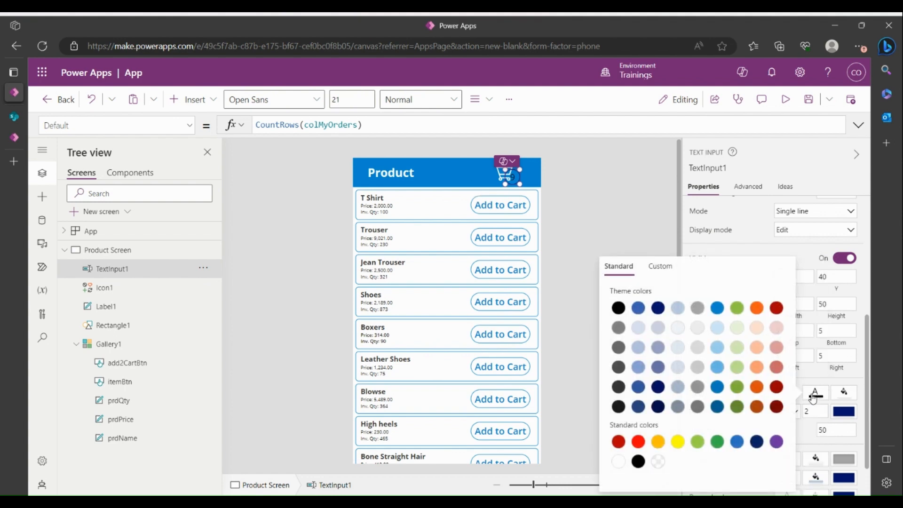
click(619, 462)
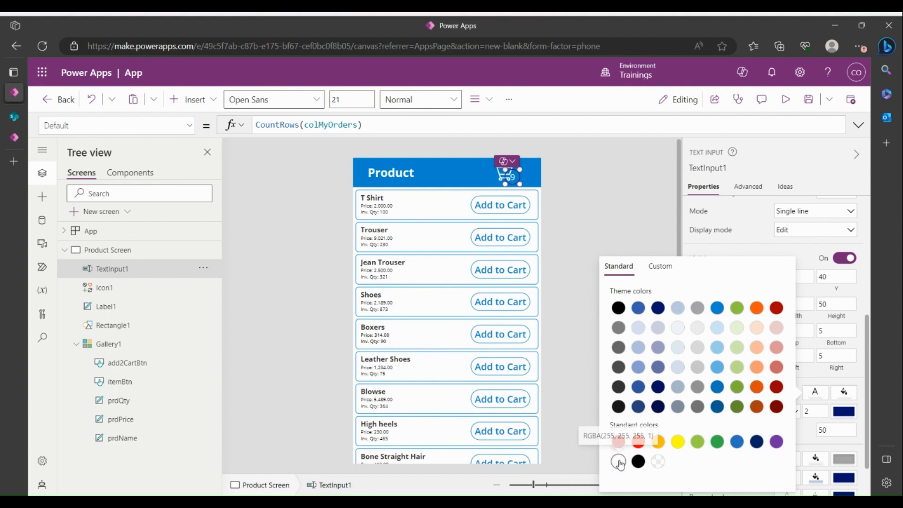
click(757, 229)
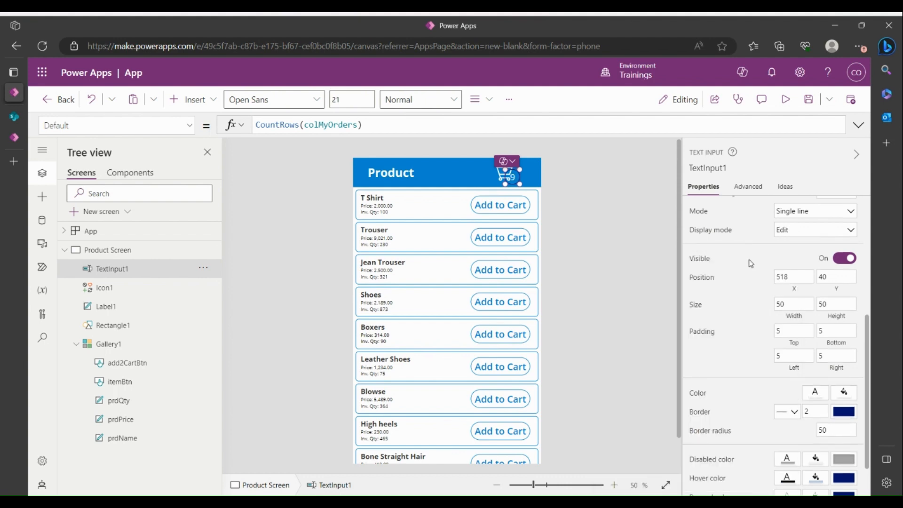
Set the font weight of the order count text input to Semibold
scroll(753, 268, up, 5)
click(810, 307)
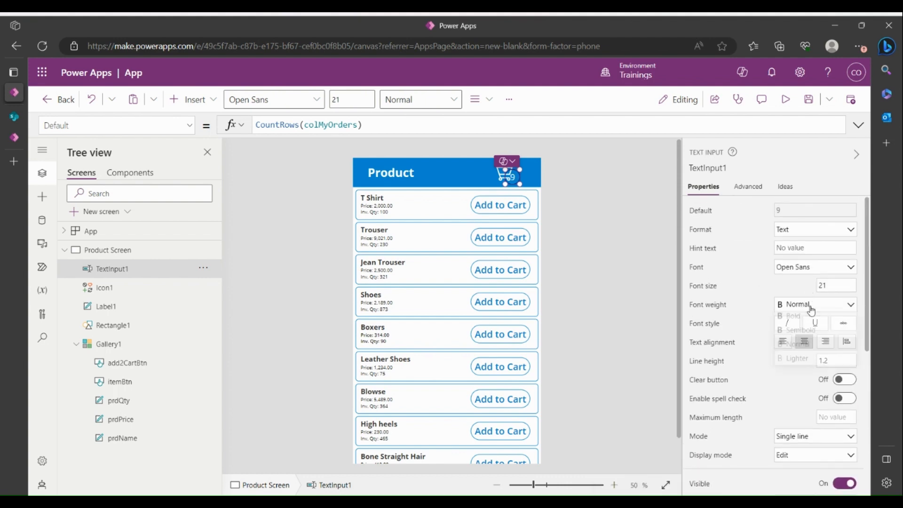
click(800, 331)
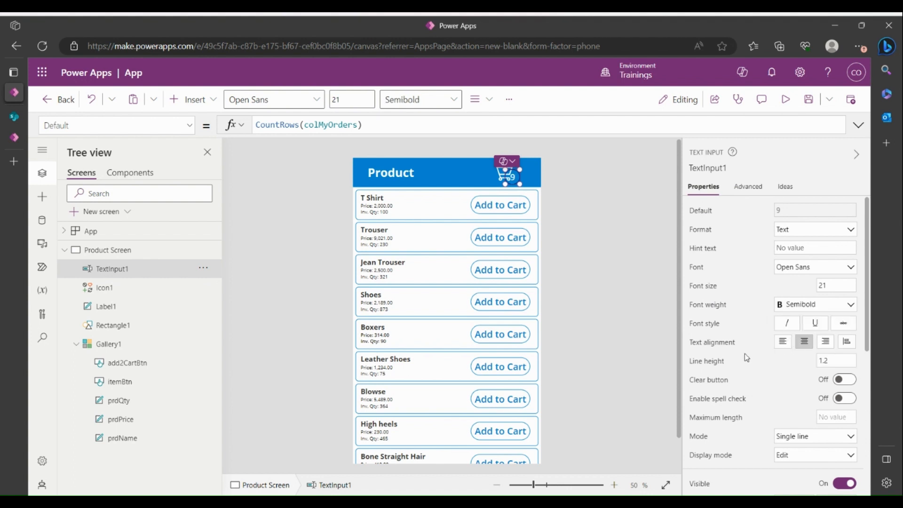
Set the border color of the order count text input to white
scroll(748, 339, down, 4)
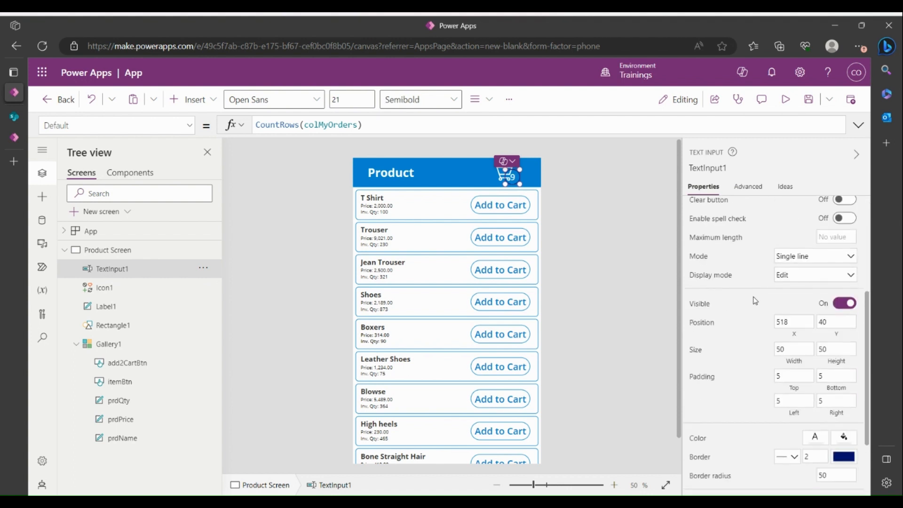
scroll(751, 362, down, 3)
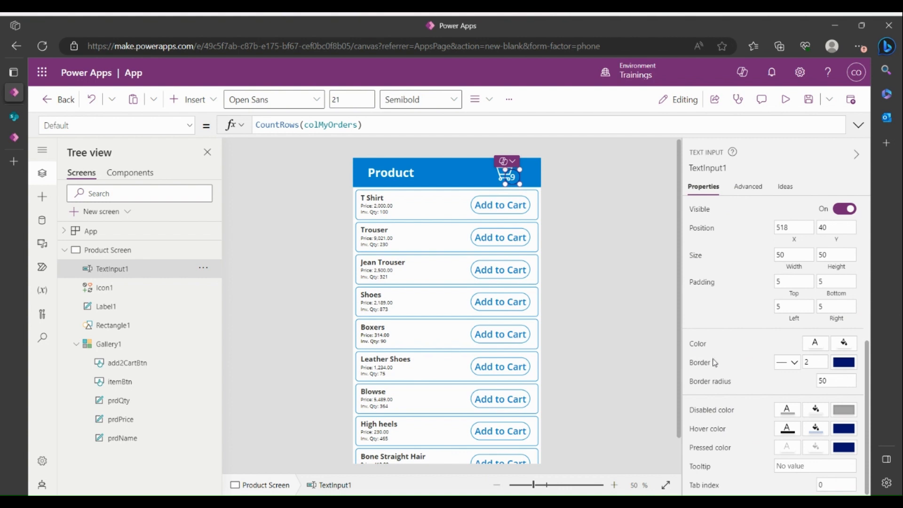
click(843, 362)
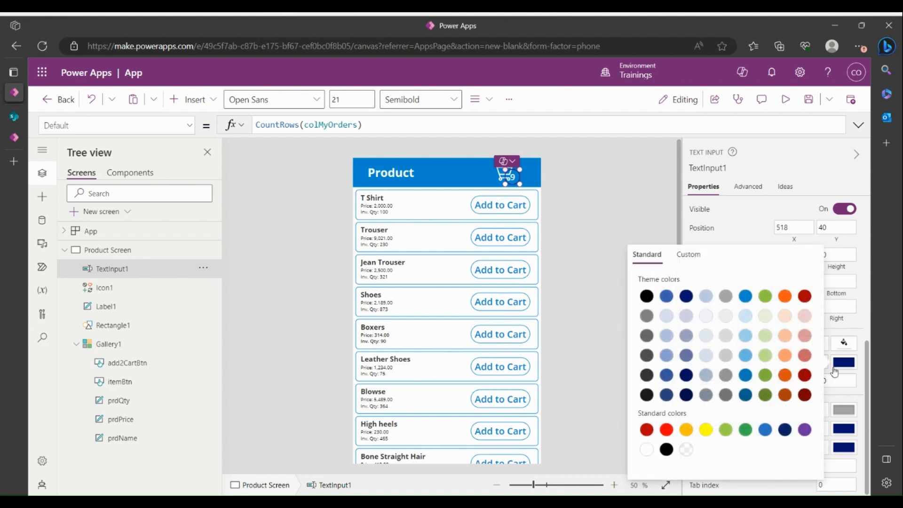
click(744, 299)
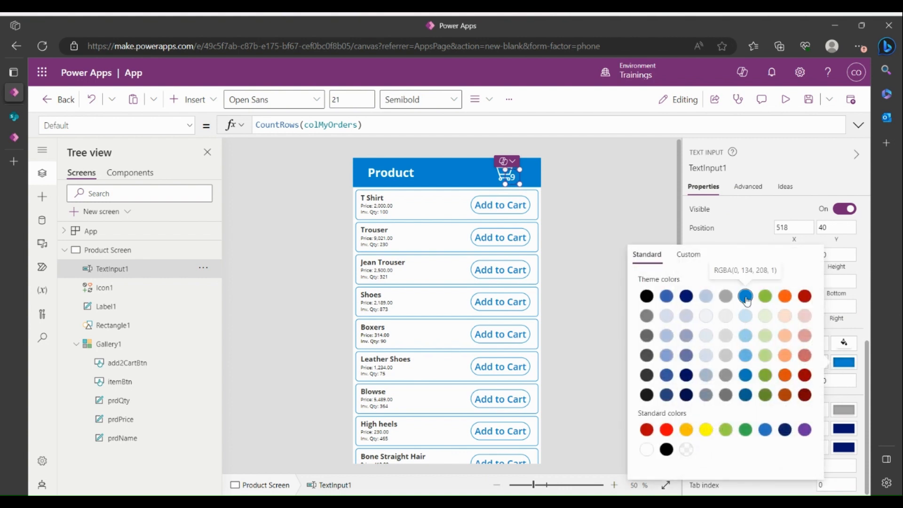
click(647, 449)
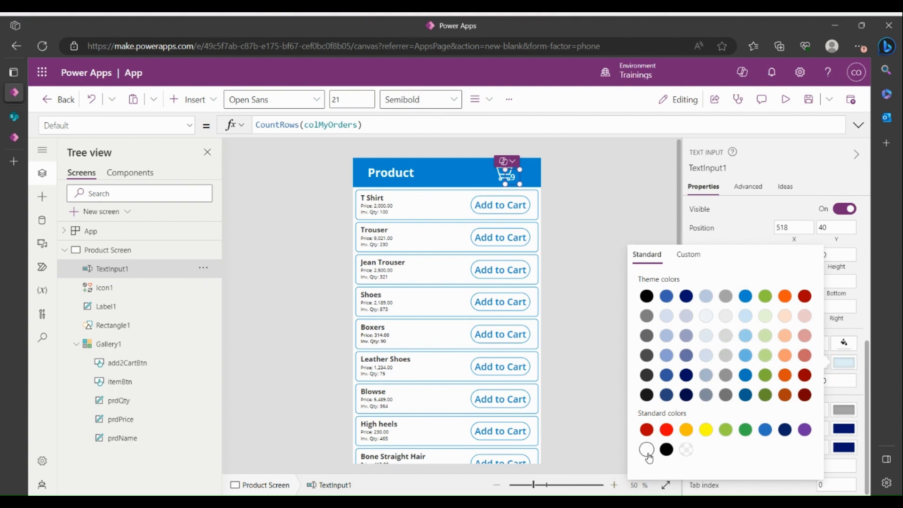
click(753, 228)
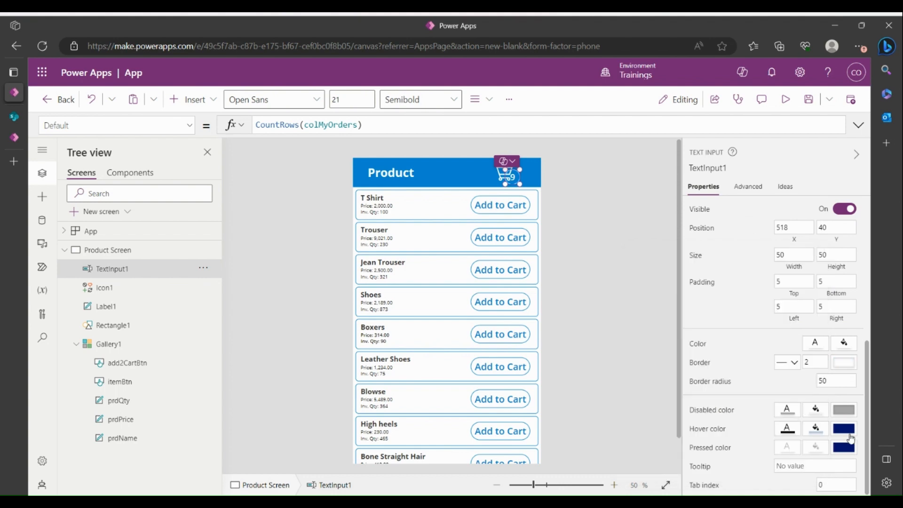
Set the border thickness of the order count text input to 5
click(808, 365)
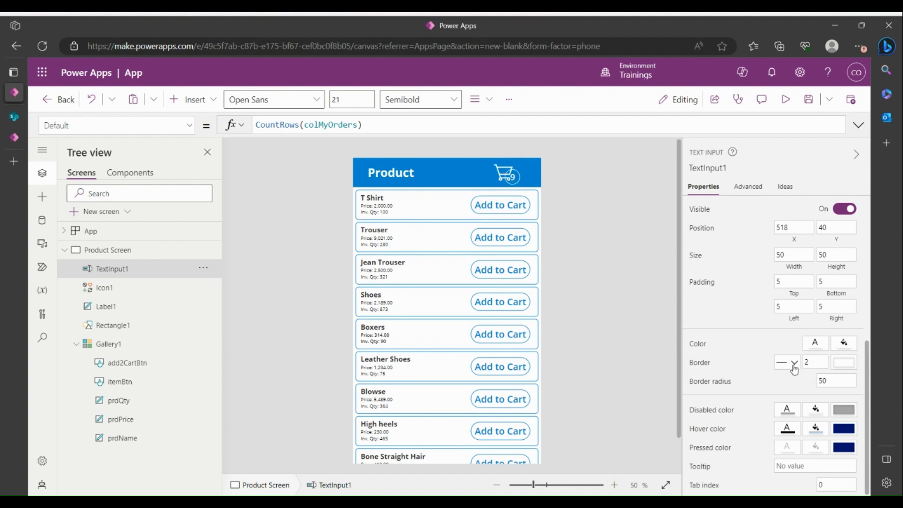
click(817, 363)
click(819, 361)
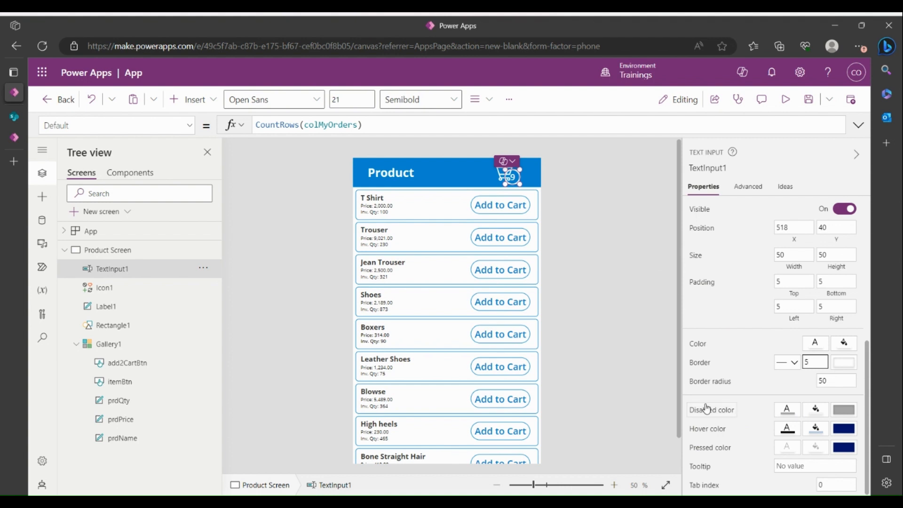
Make the disabled-state border color of the order count transparent
click(845, 414)
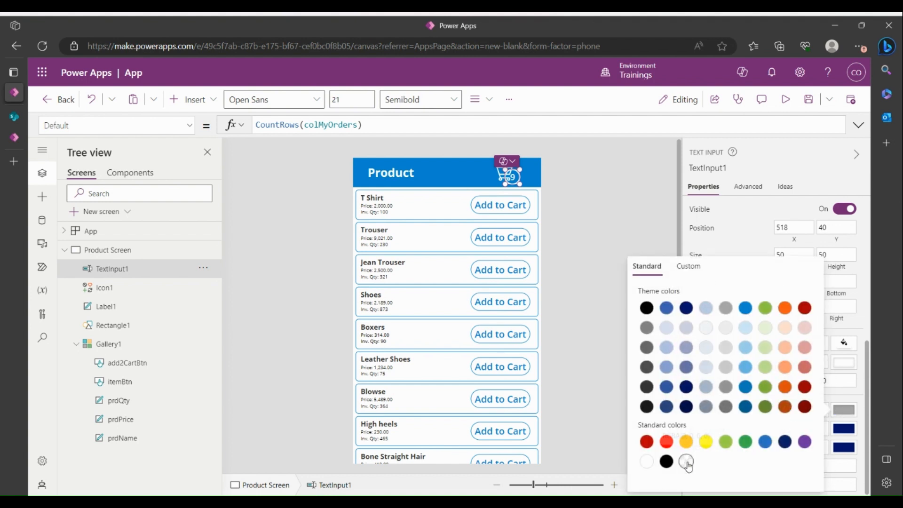
click(686, 463)
click(846, 413)
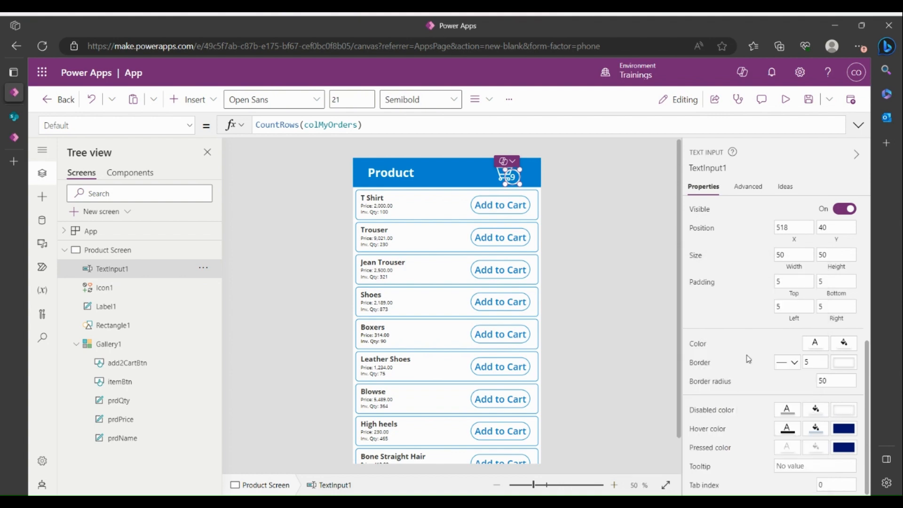
Set the display mode of the order count text input to Disabled
scroll(745, 358, up, 5)
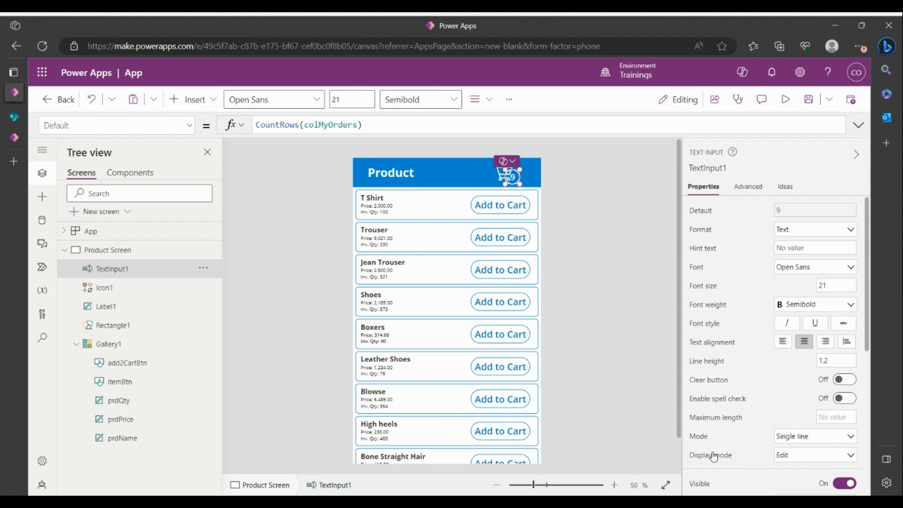
click(806, 456)
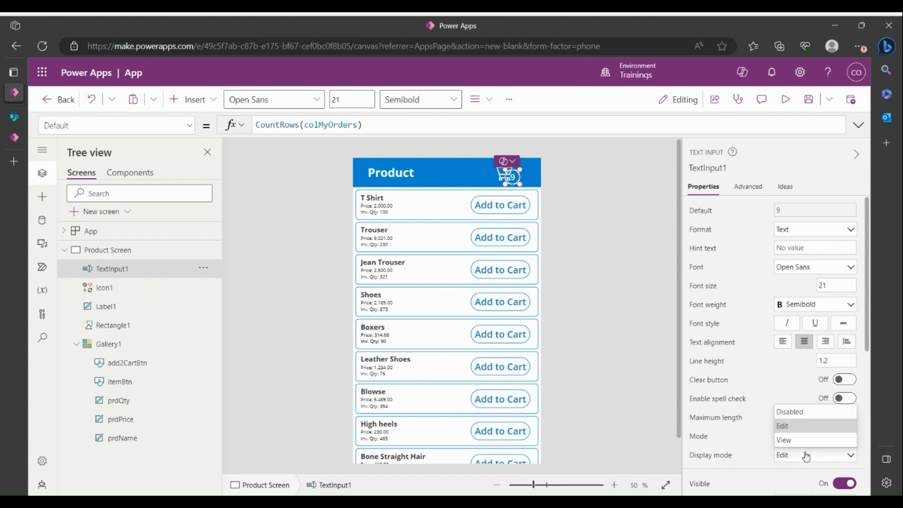
click(799, 414)
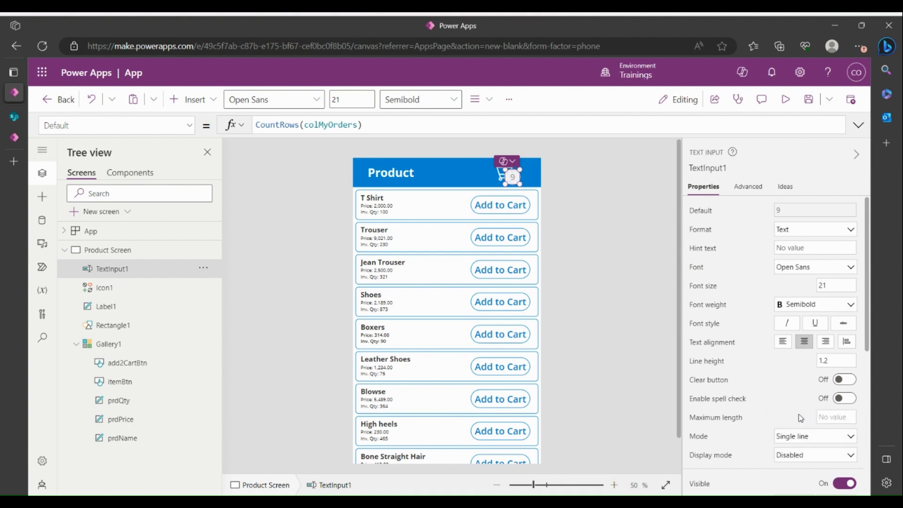
Set the order count's disabled-state fill to transparent, RGBA(0, 0, 0, 0)
scroll(719, 376, down, 4)
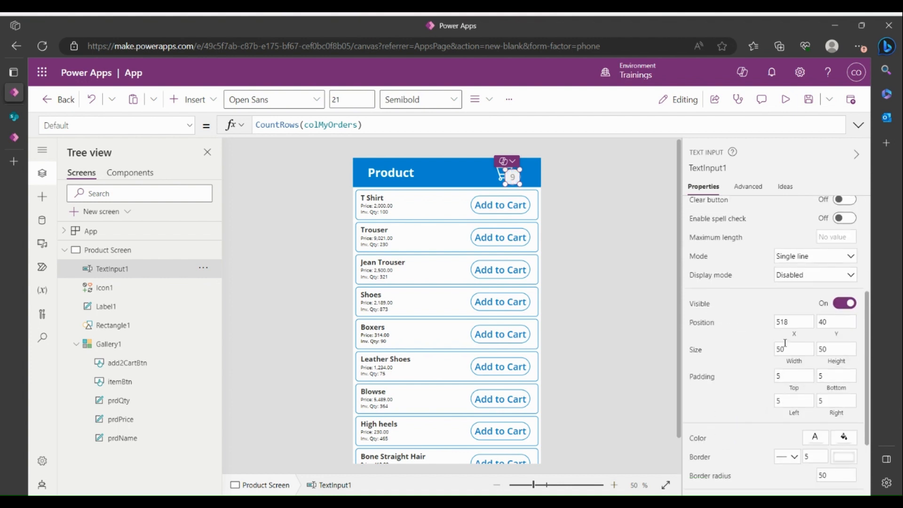
scroll(785, 342, down, 2)
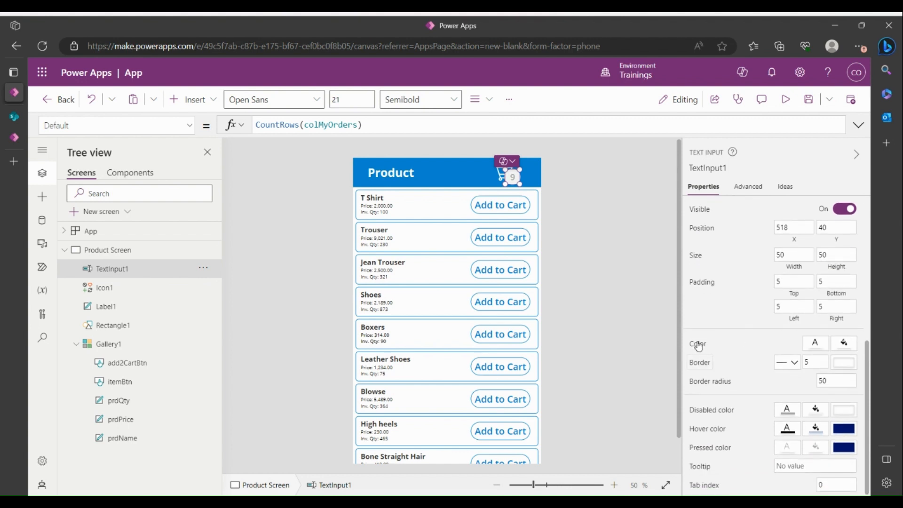
scroll(750, 287, up, 4)
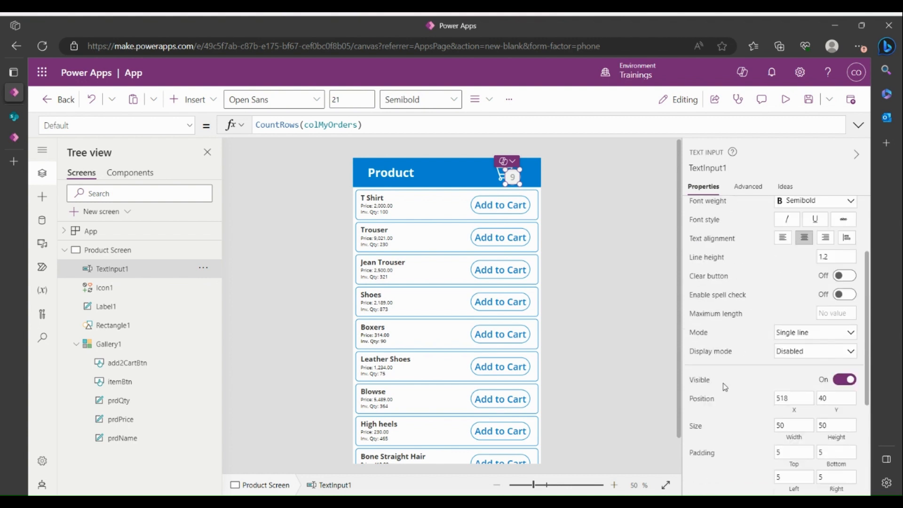
scroll(706, 393, down, 4)
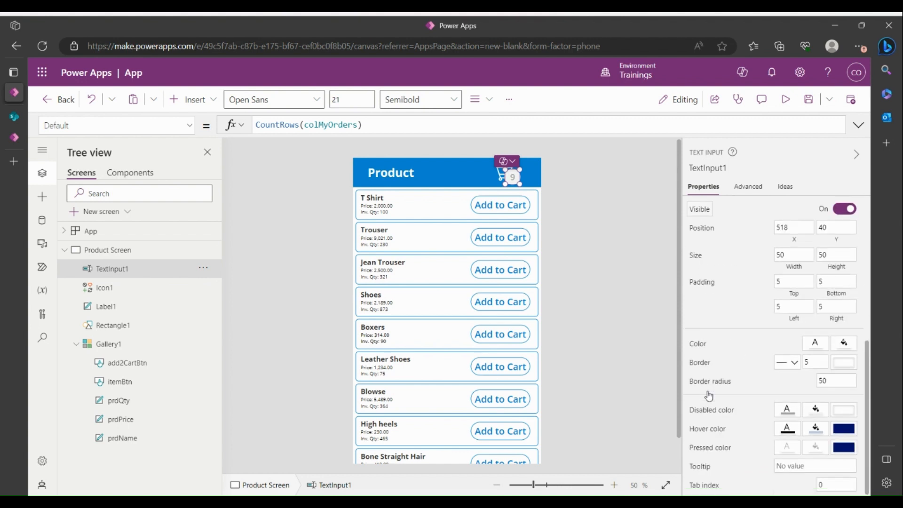
click(815, 410)
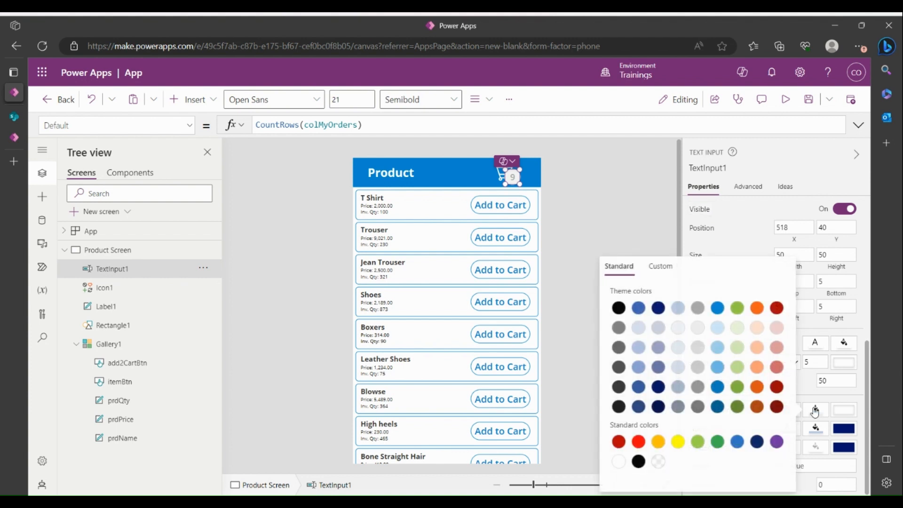
click(659, 463)
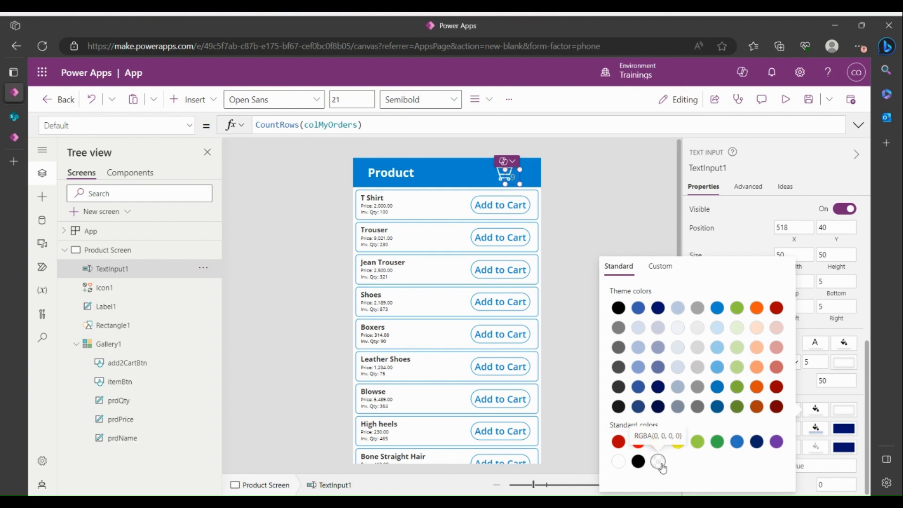
Set the order count's disabled-state border color to white
click(856, 419)
click(846, 413)
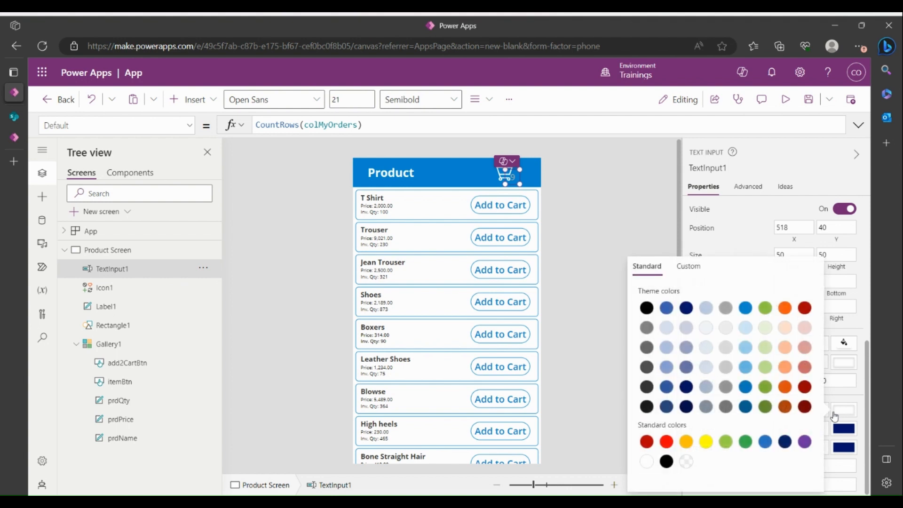
click(647, 462)
click(830, 408)
Set the order count's disabled-state text color to white, RGBA(255, 255, 255, 1)
click(787, 413)
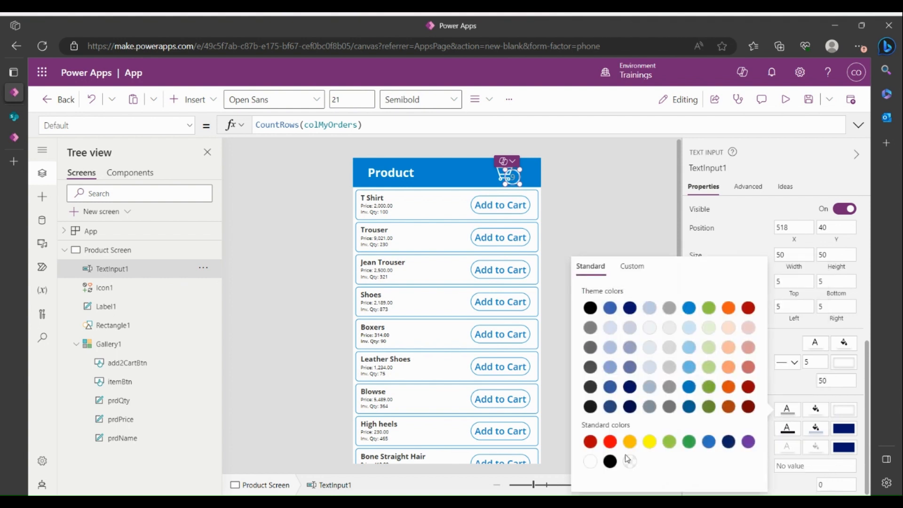
click(591, 462)
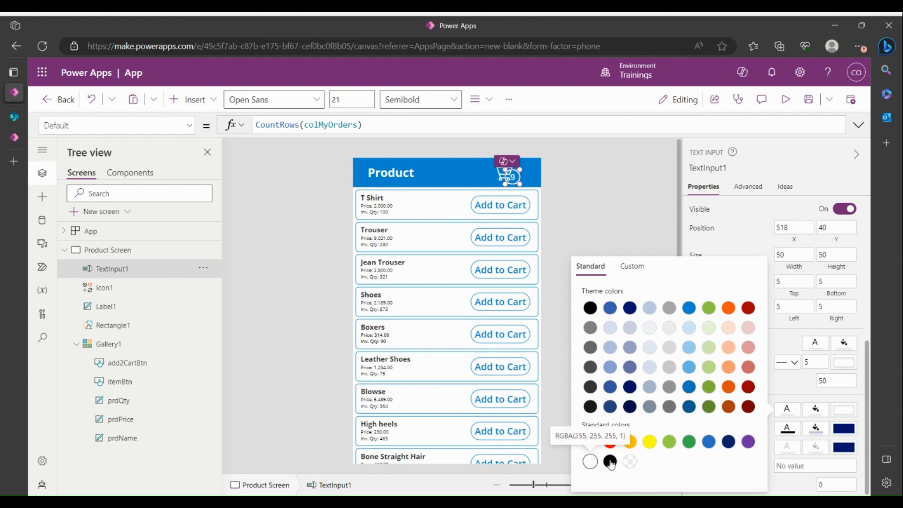
click(827, 389)
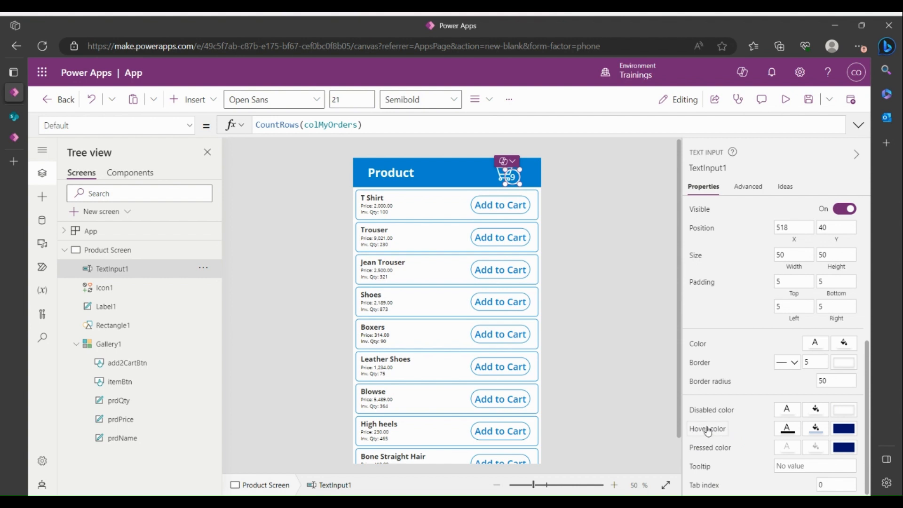
click(586, 228)
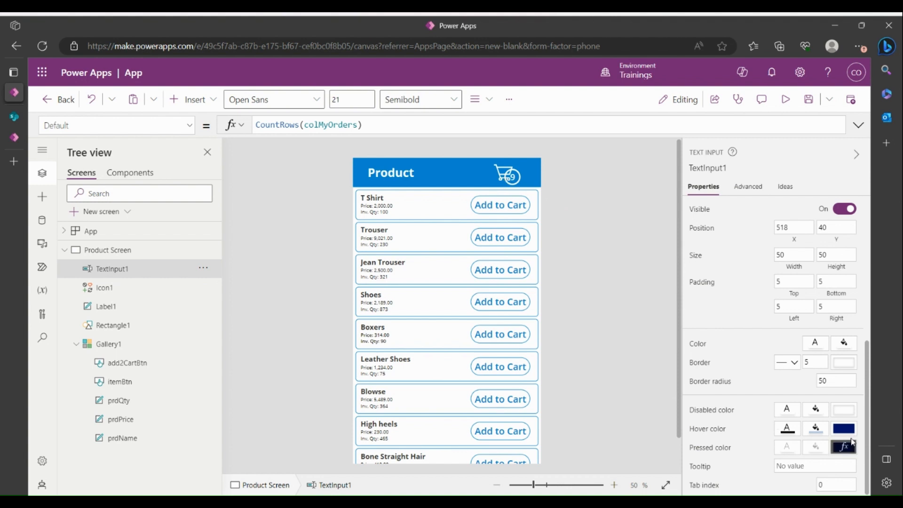
Recolor the hover-state text and the hover-state fill of the order count text input
click(786, 429)
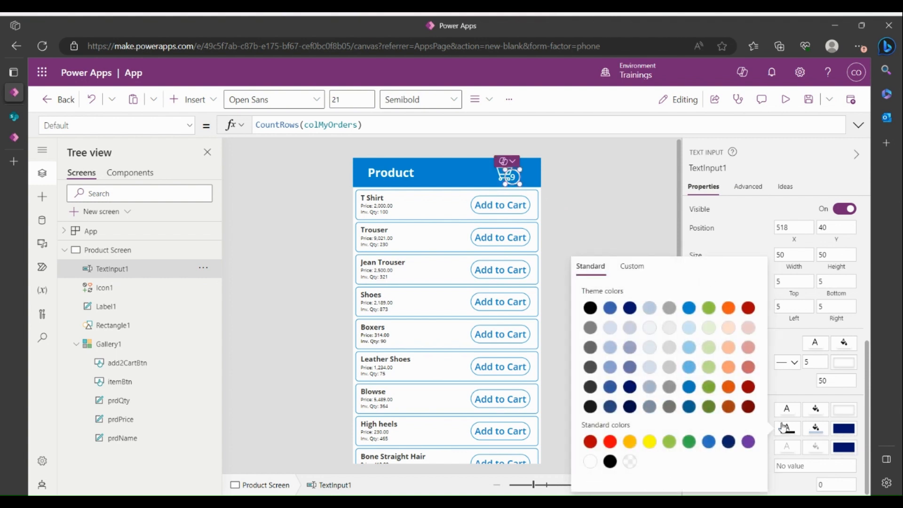
click(817, 429)
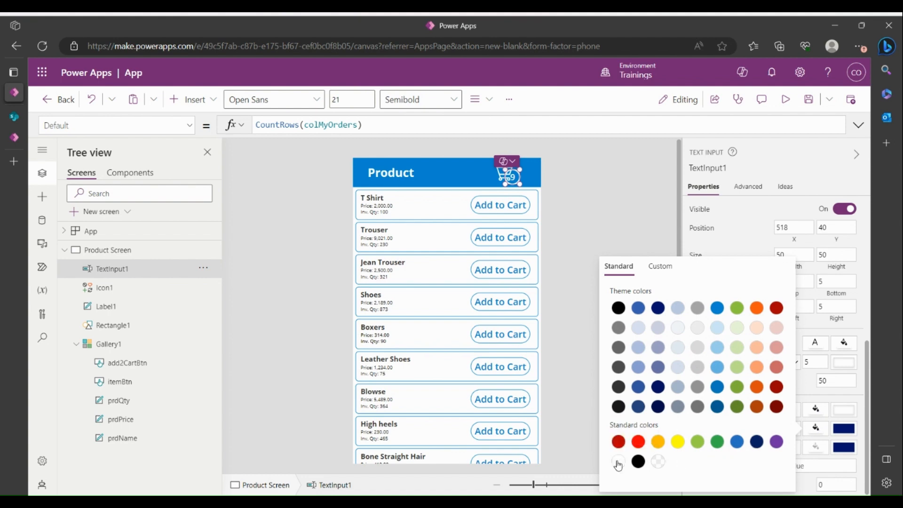
click(849, 431)
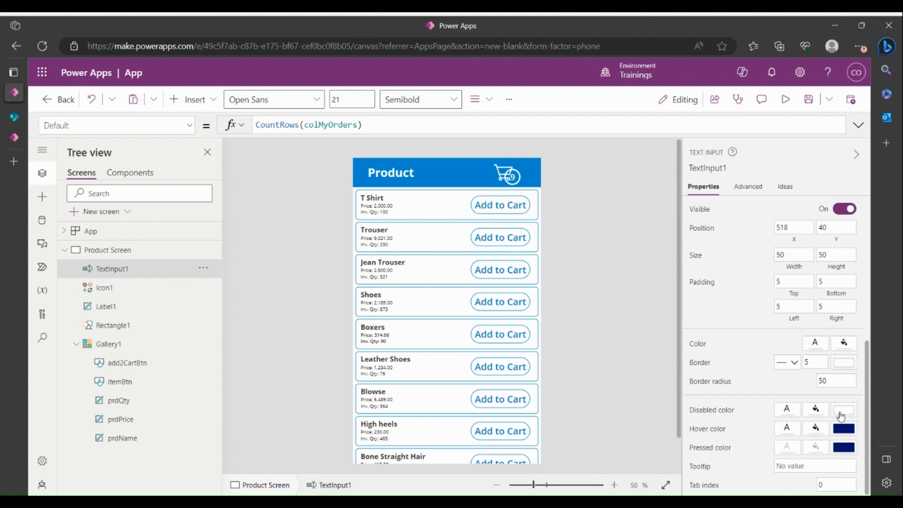
Set the hover-state border color of the order count text input to white
click(843, 431)
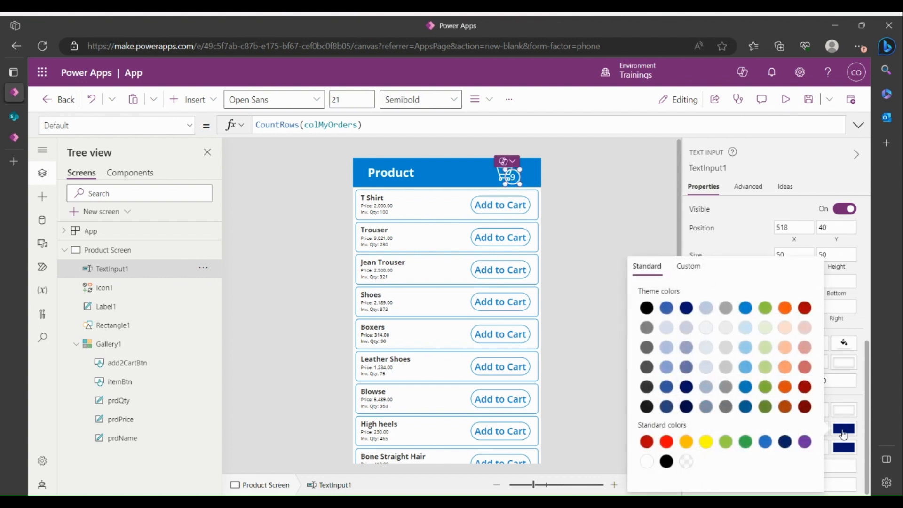
click(843, 431)
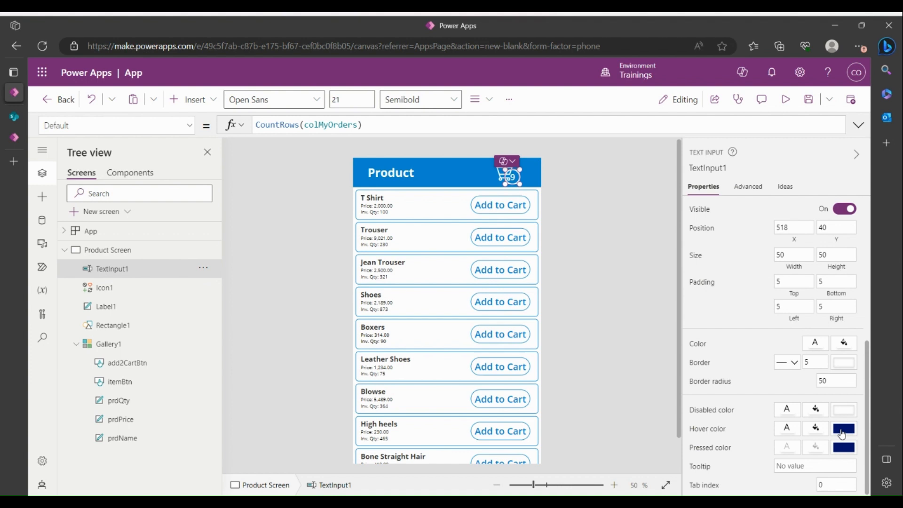
click(842, 430)
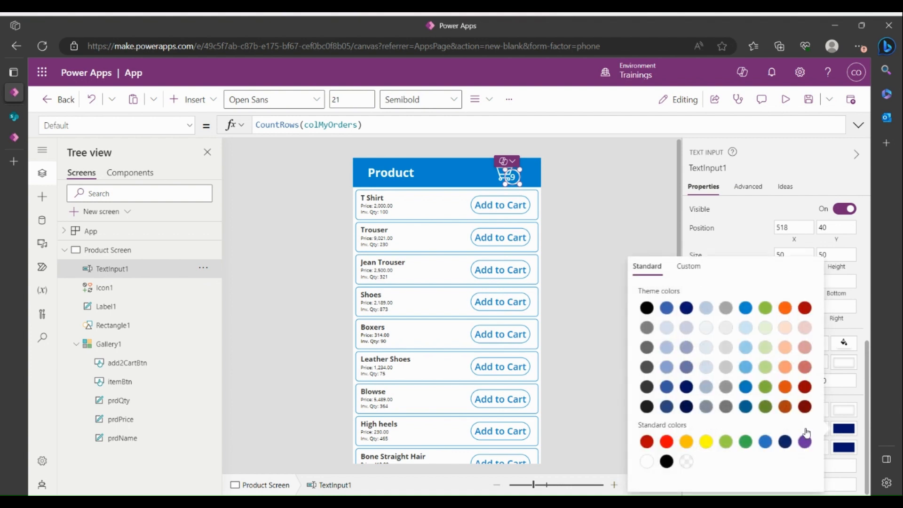
click(646, 463)
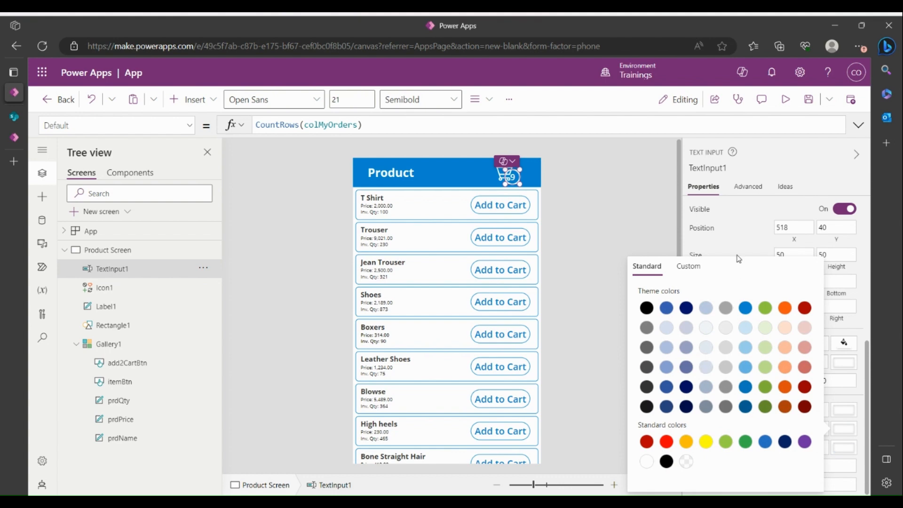
click(738, 249)
click(818, 413)
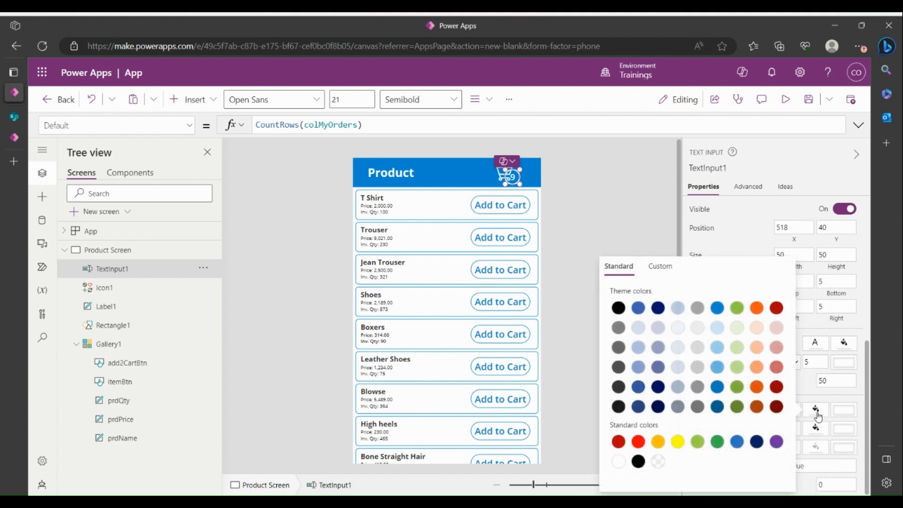
click(818, 415)
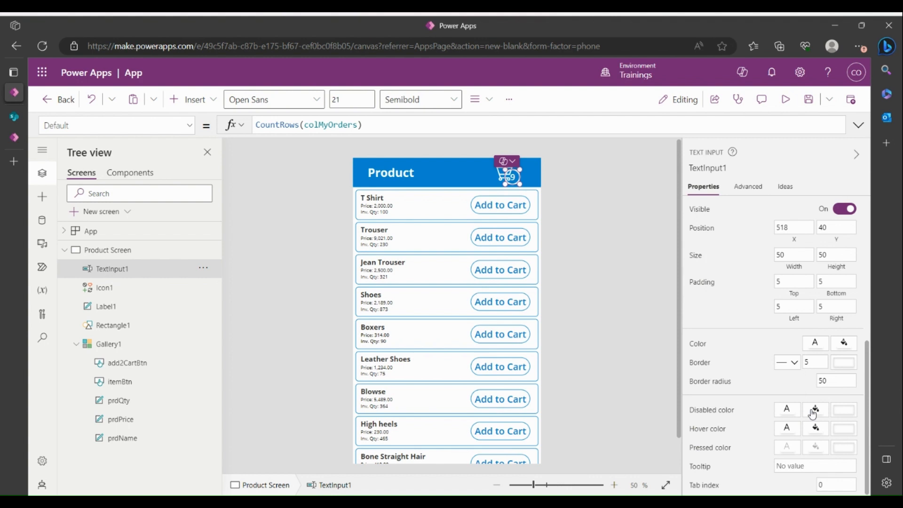
Shift the order count badge slightly along the header cart icon, to about X 530, Y 42
click(813, 414)
click(813, 414)
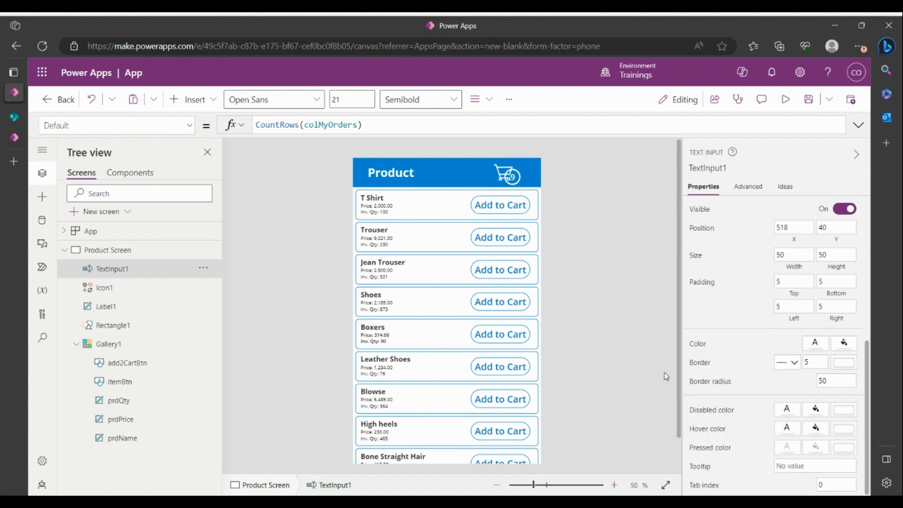
click(513, 178)
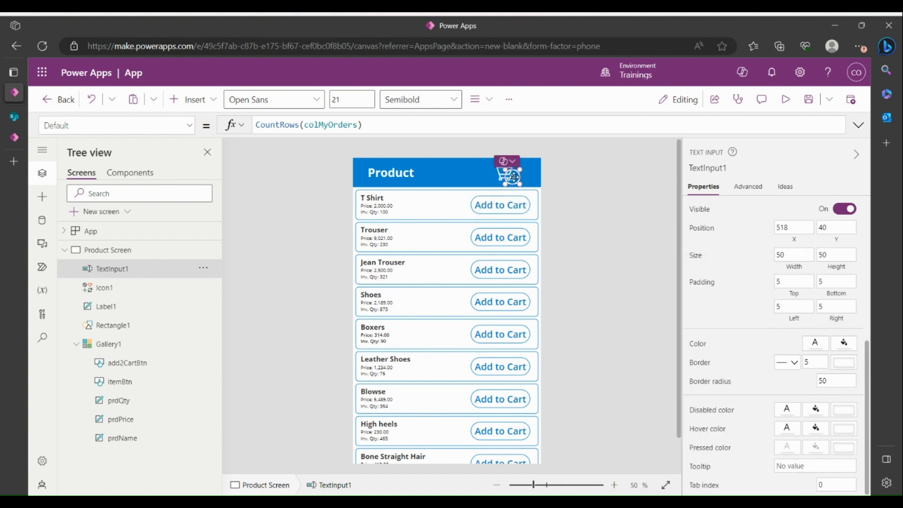
drag(515, 177, 518, 178)
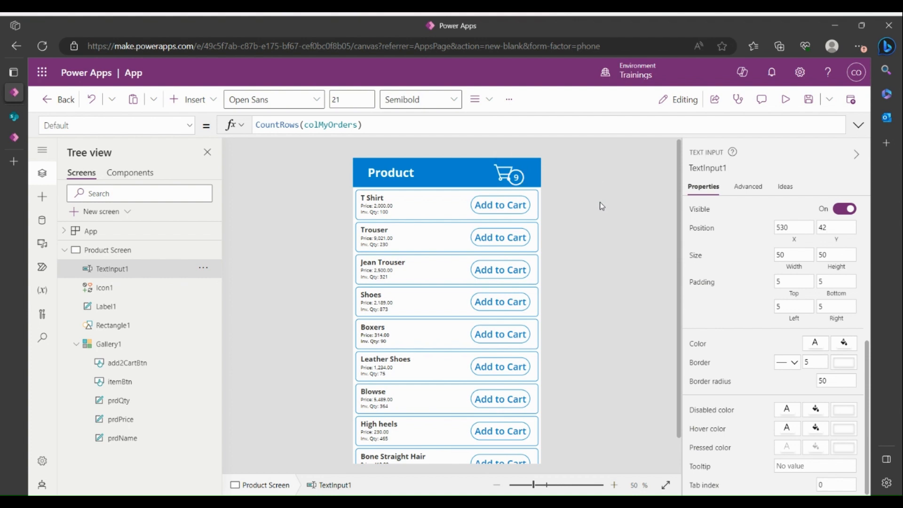
Group the order count text input with the header cart icon
click(515, 177)
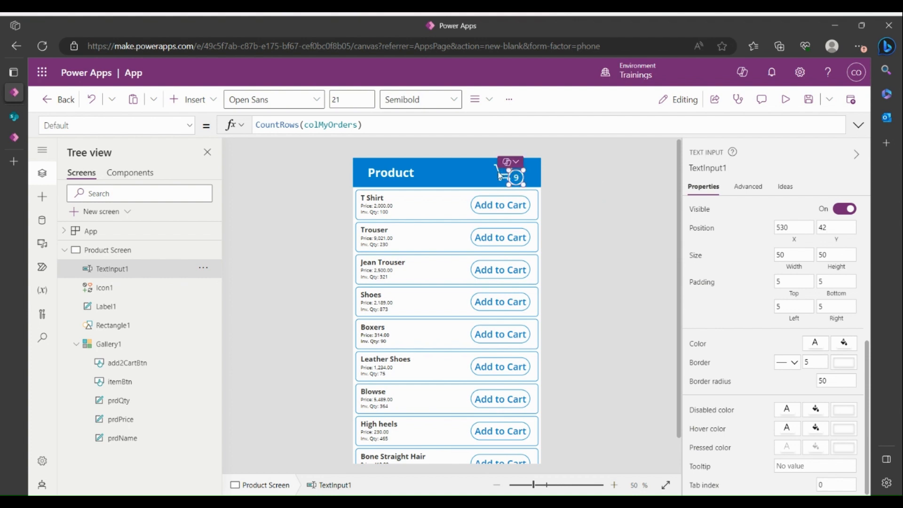
shift+click(500, 177)
key(ctrl+g)
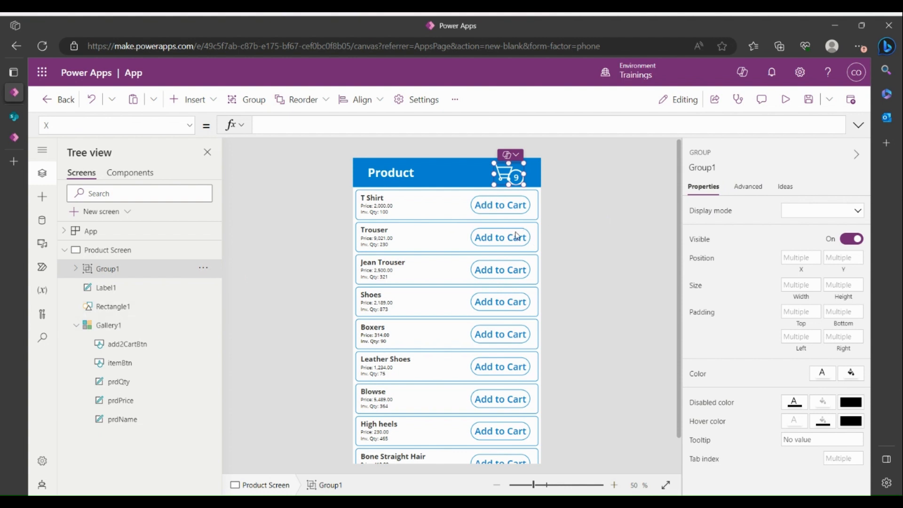
In the Add to Cart button's OnSelect formula, insert "If(IsBlank(LookUp(" on a new line above the Collect call
click(511, 208)
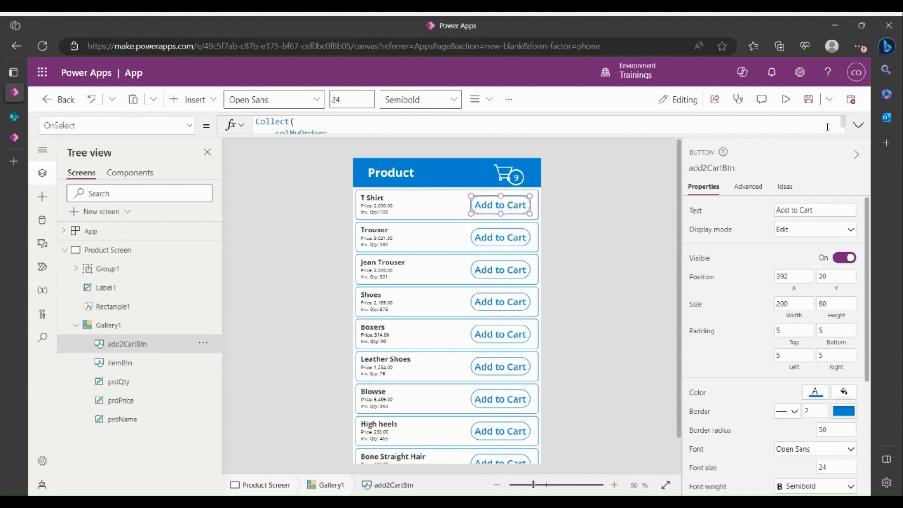
click(858, 126)
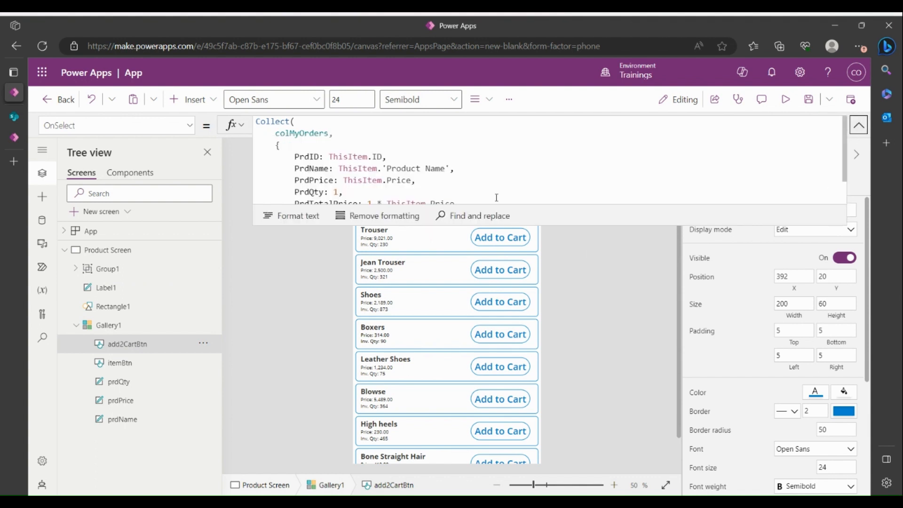
drag(541, 224, 539, 372)
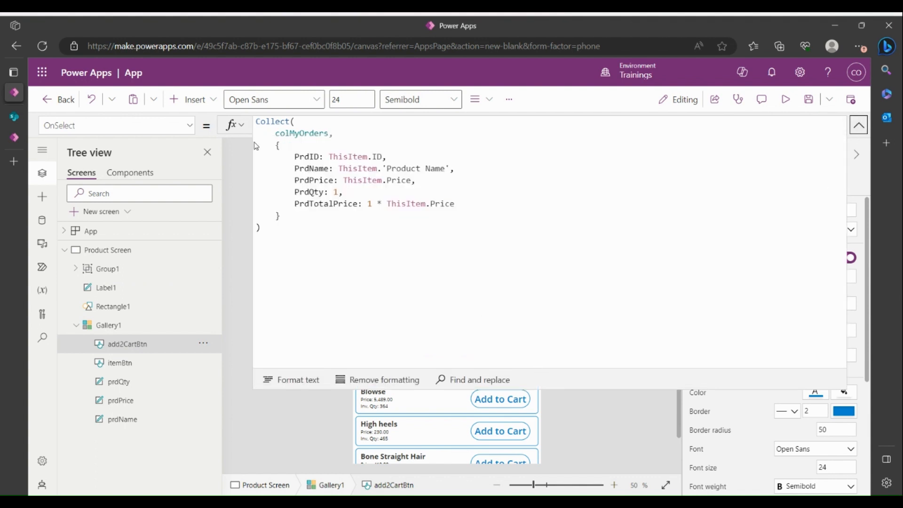
click(256, 121)
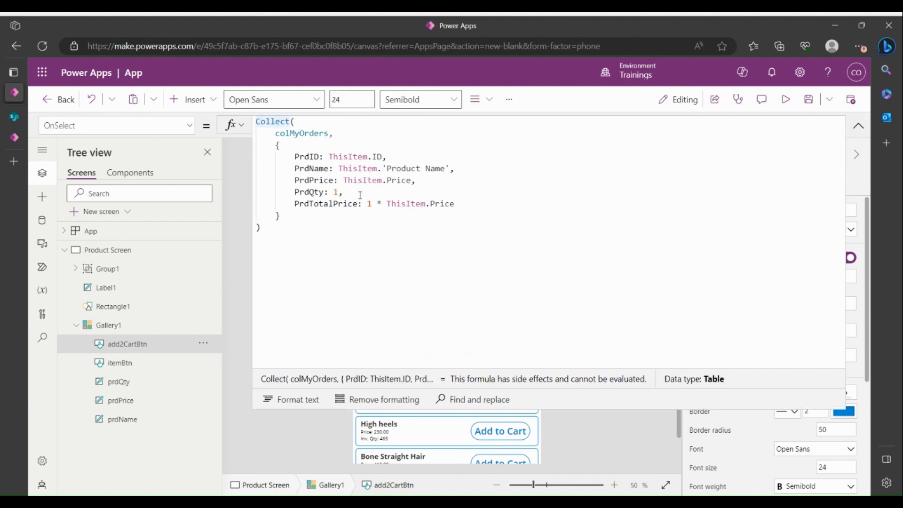
key(Return)
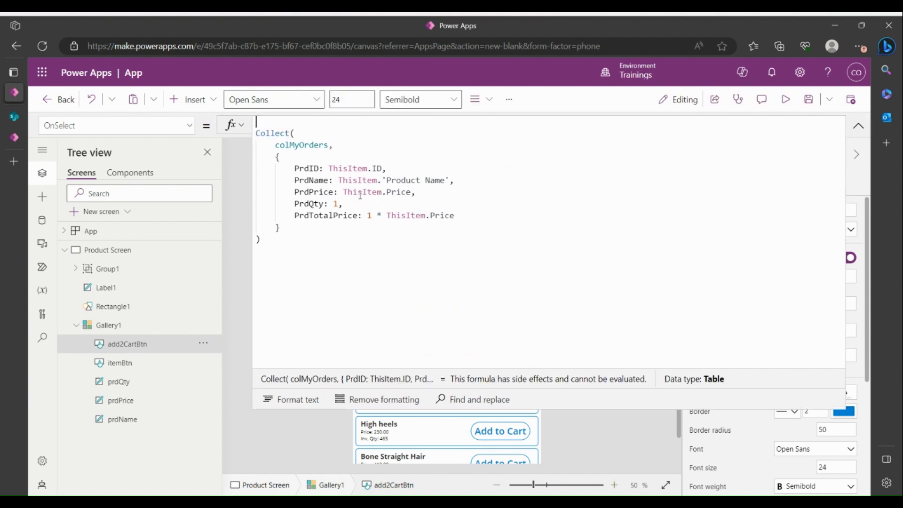
text(If)
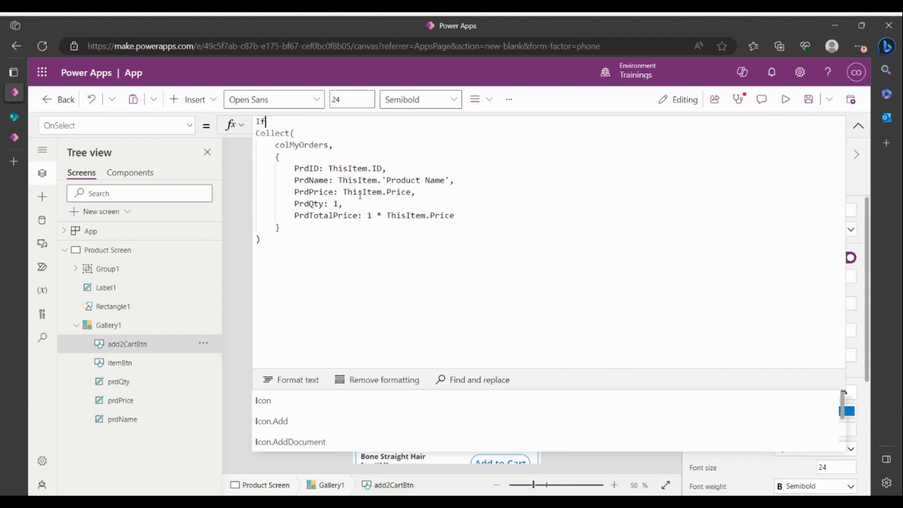
text(()
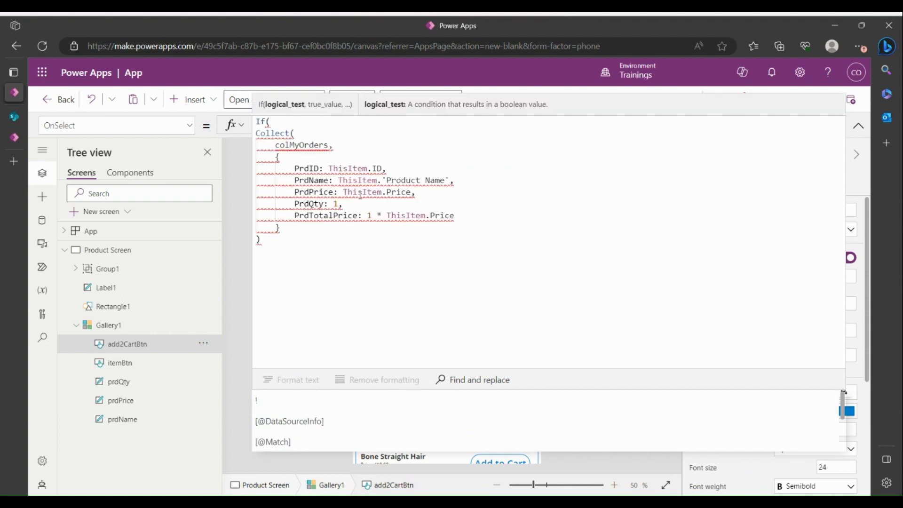
text(IsBlank)
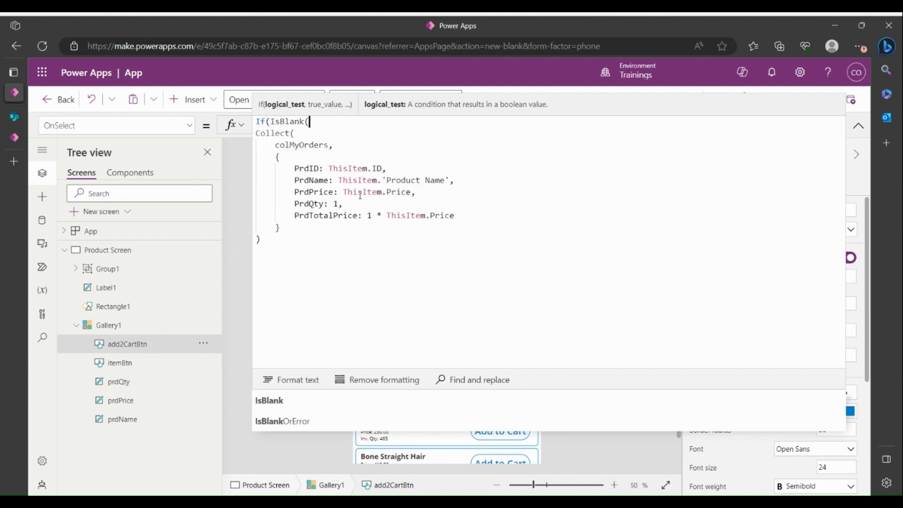
text(()
text(Loo)
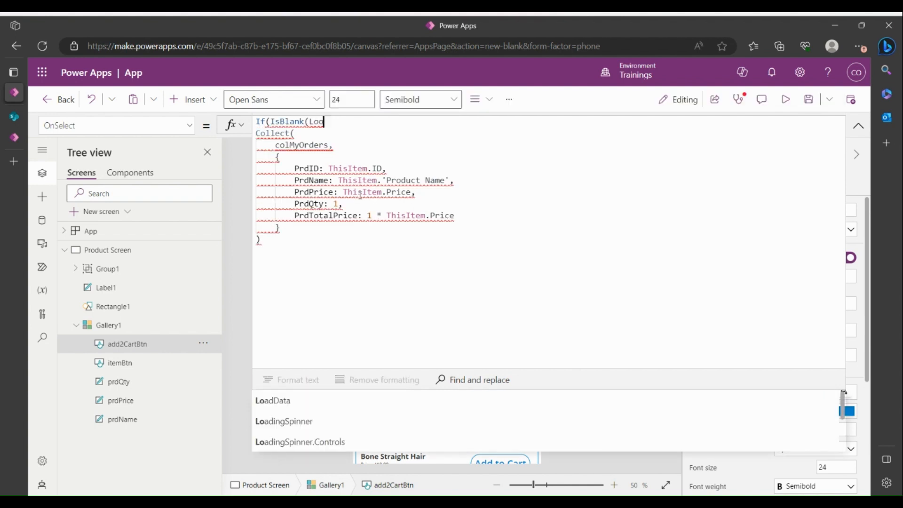
text(kUp)
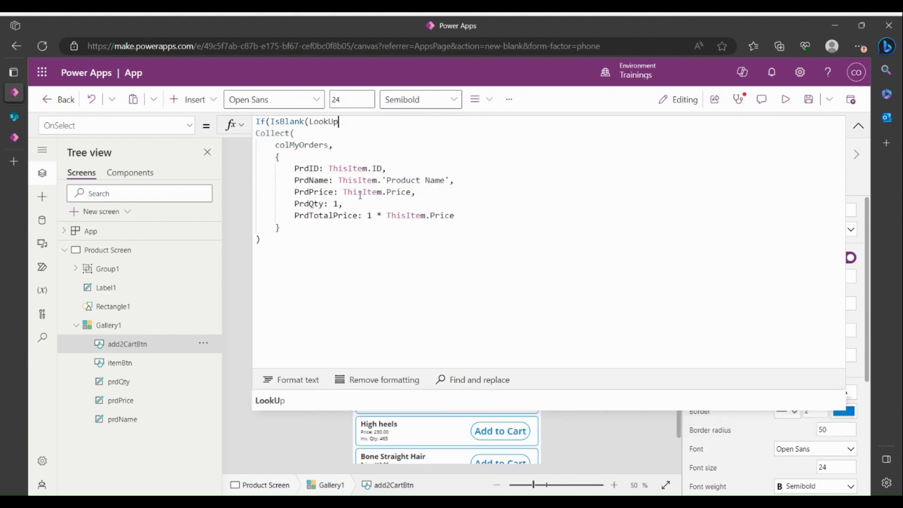
text(()
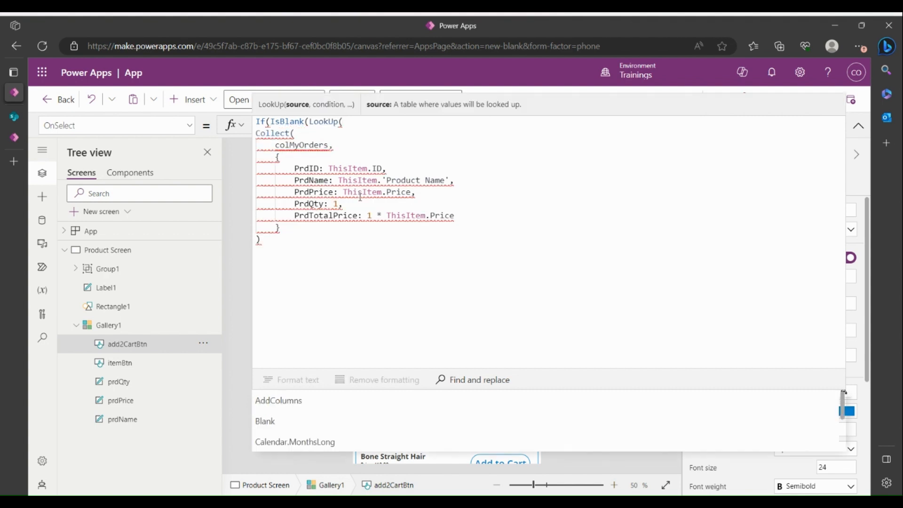
Enter colMyOrders as the source table of the LookUp function
double_click(302, 145)
key(ctrl+c)
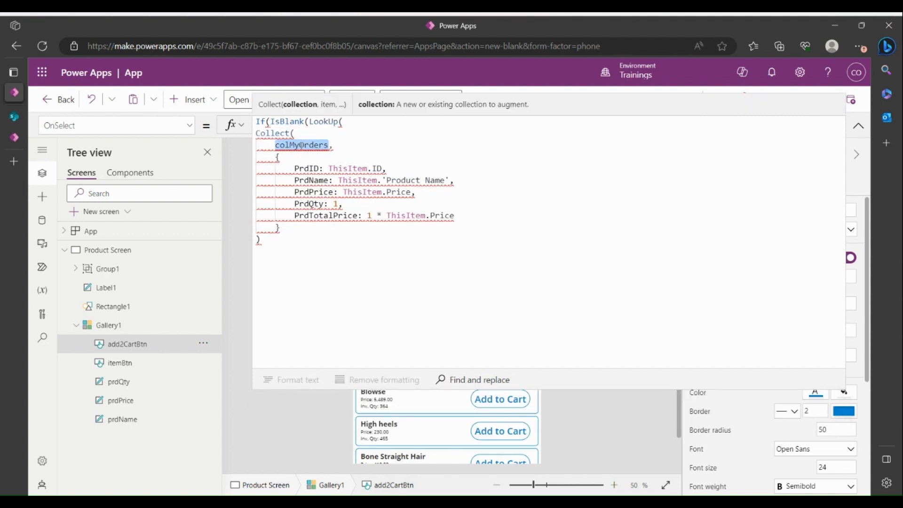
click(345, 124)
key(ctrl+v)
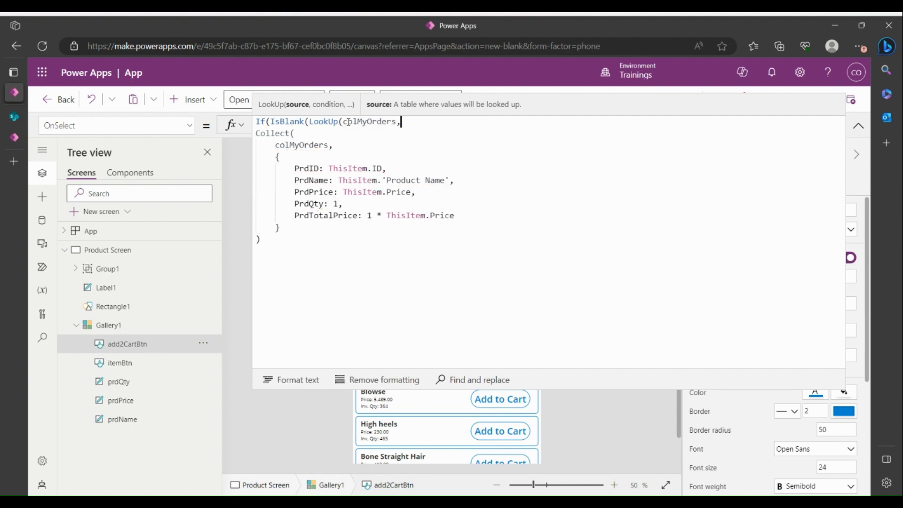
text(,)
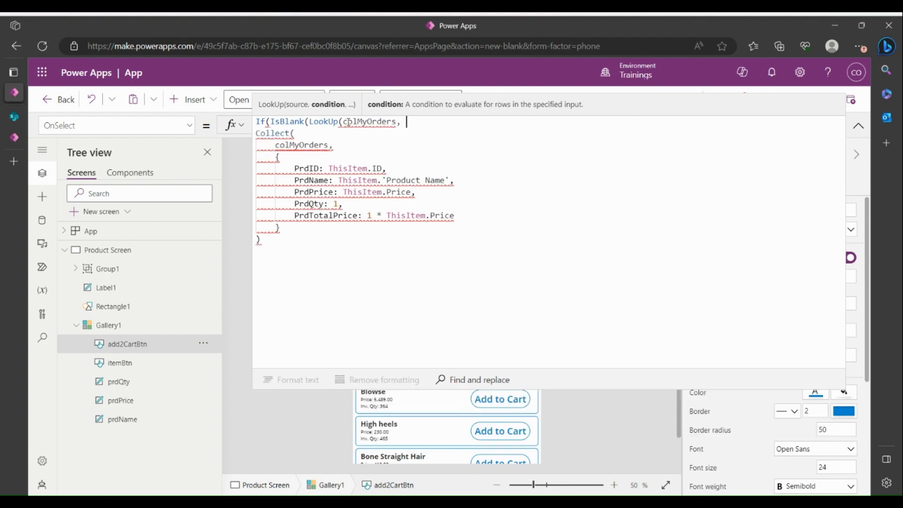
Complete the LookUp condition as PrdID = ThisItem.ID and close the If function around the Collect call
text( Pr)
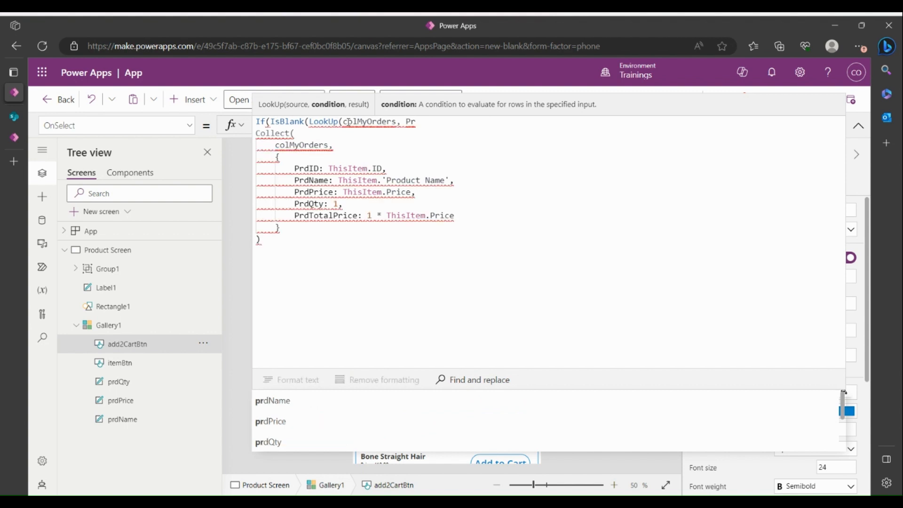
scroll(385, 439, down, 2)
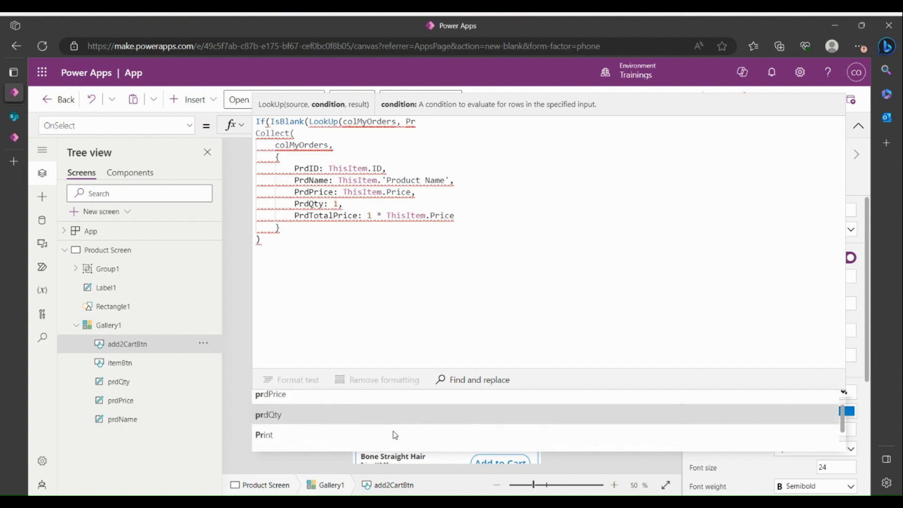
text(dI)
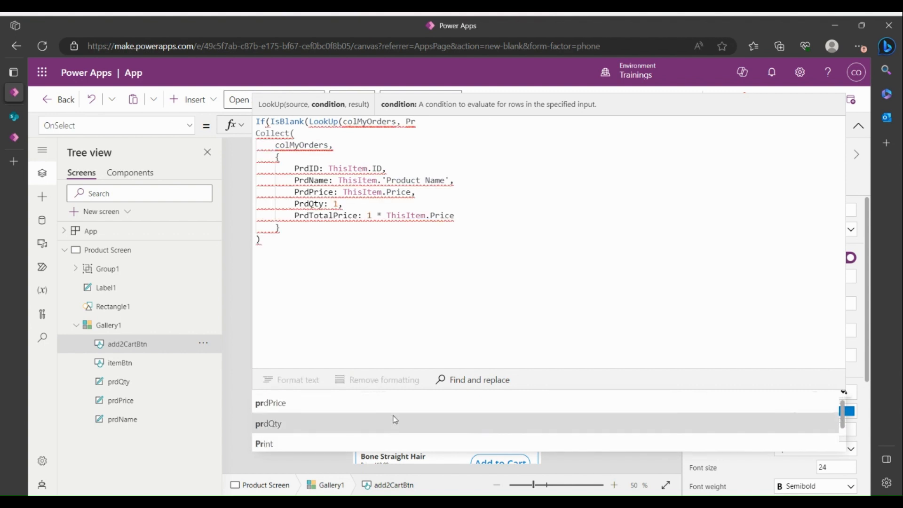
text(D = )
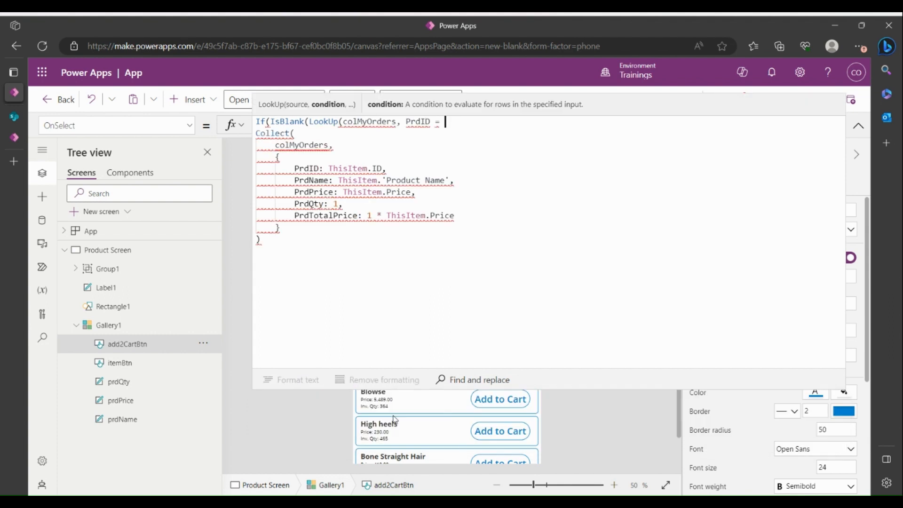
text(This)
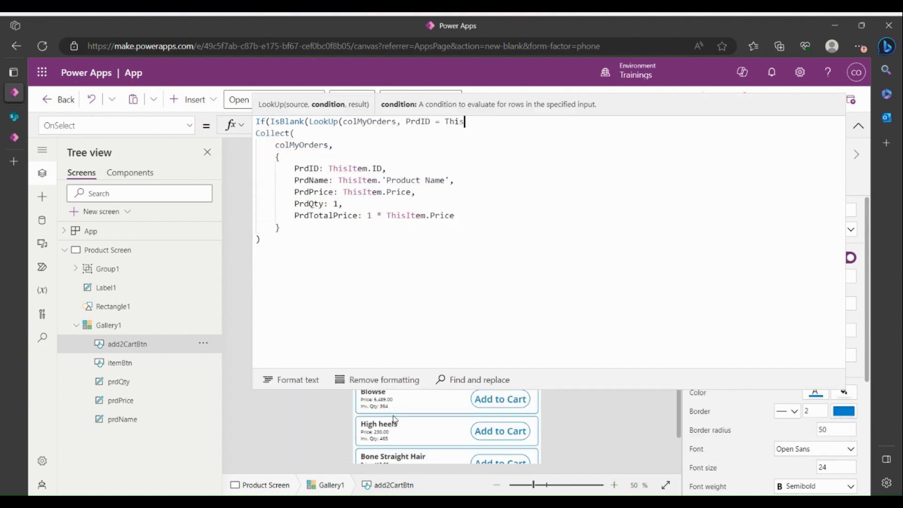
text(Item.)
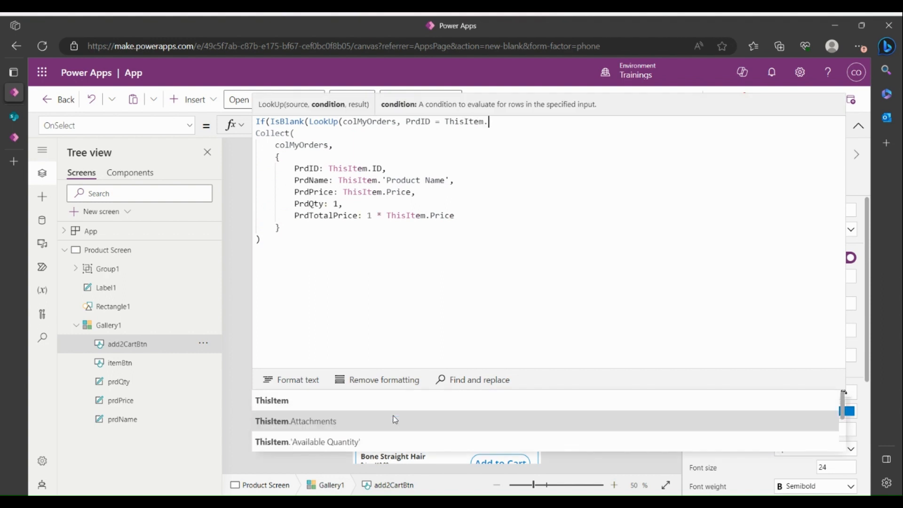
text(ID)
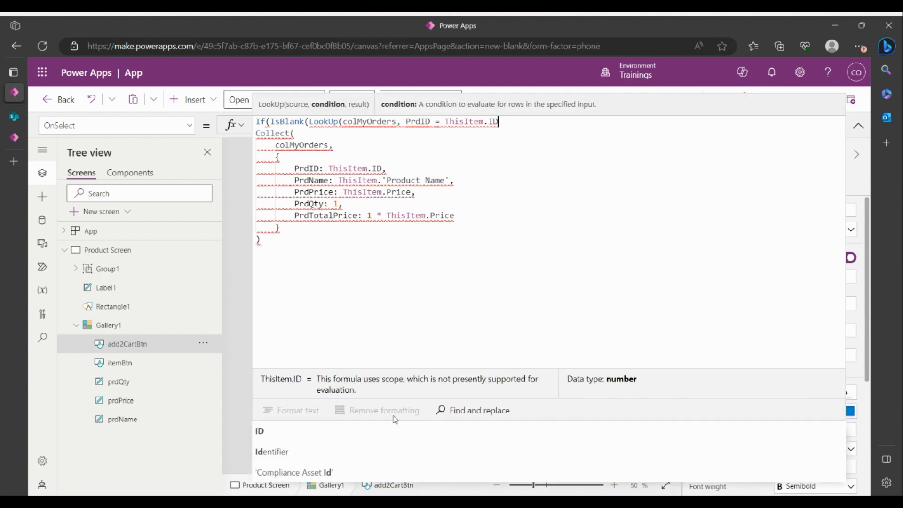
text()))
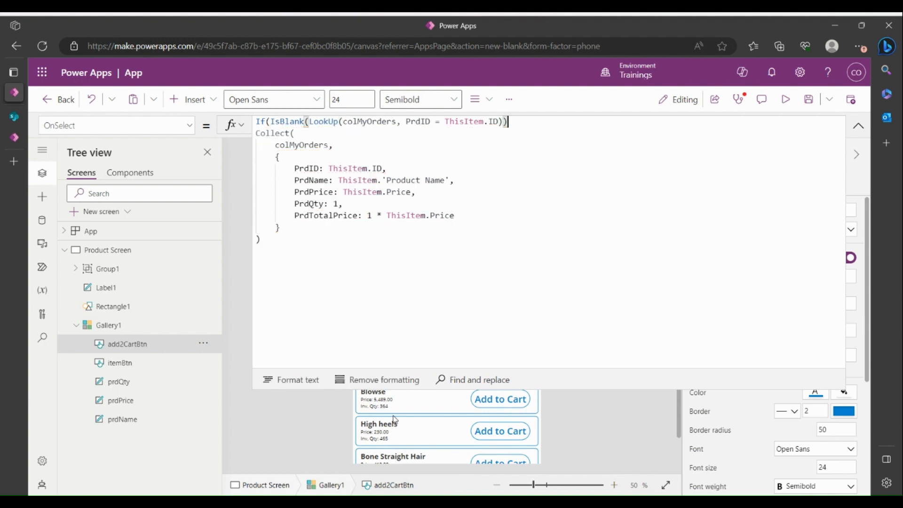
text(,)
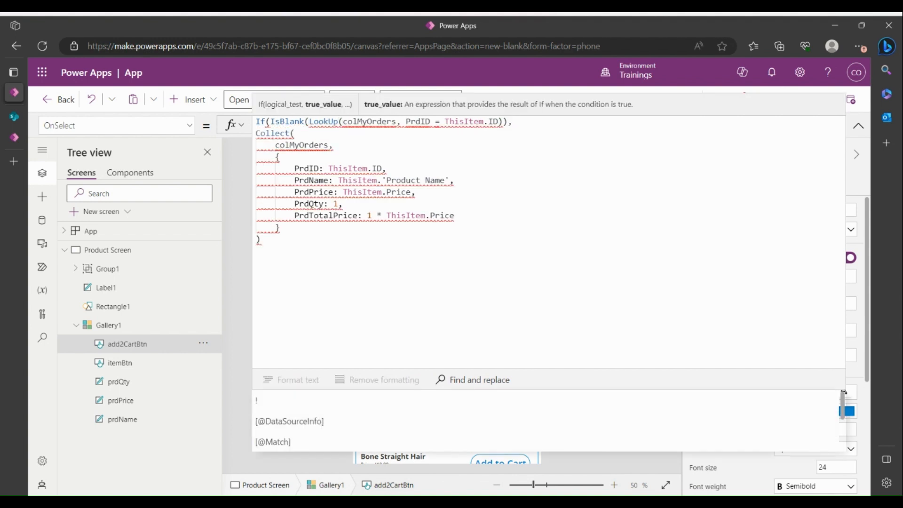
click(270, 241)
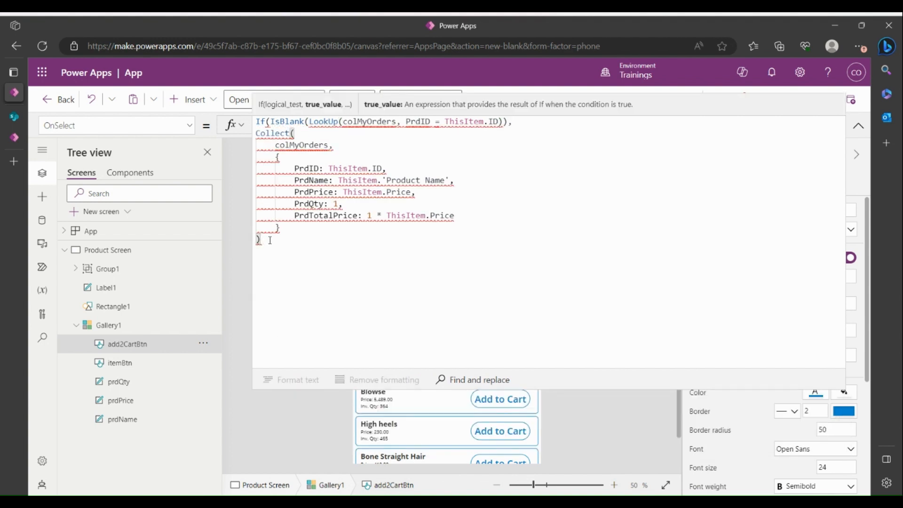
text())
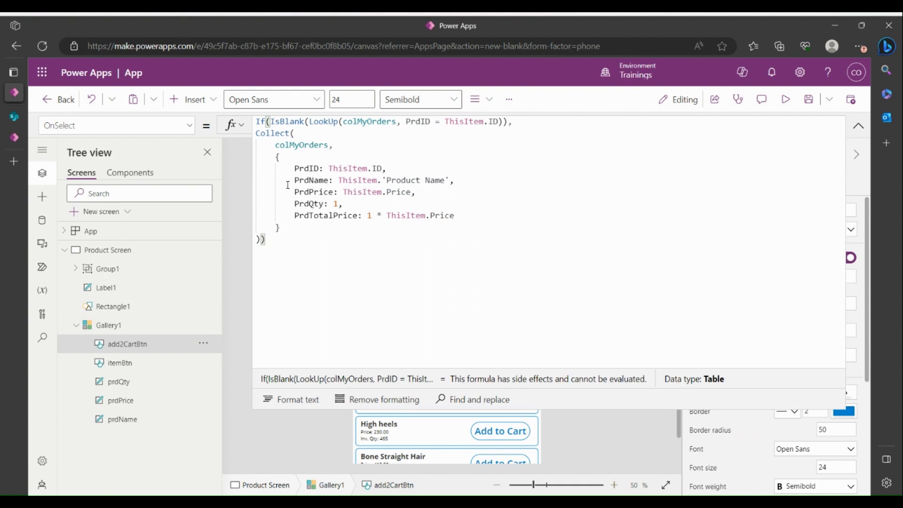
Put the IsBlank test and the If's closing parenthesis on their own lines, and indent the whole Collect block
click(271, 122)
key(Return)
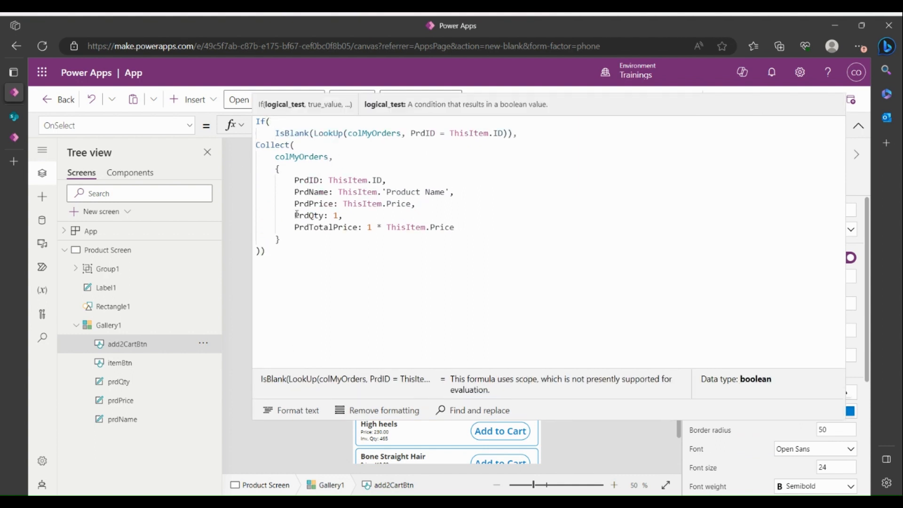
click(260, 251)
key(Return)
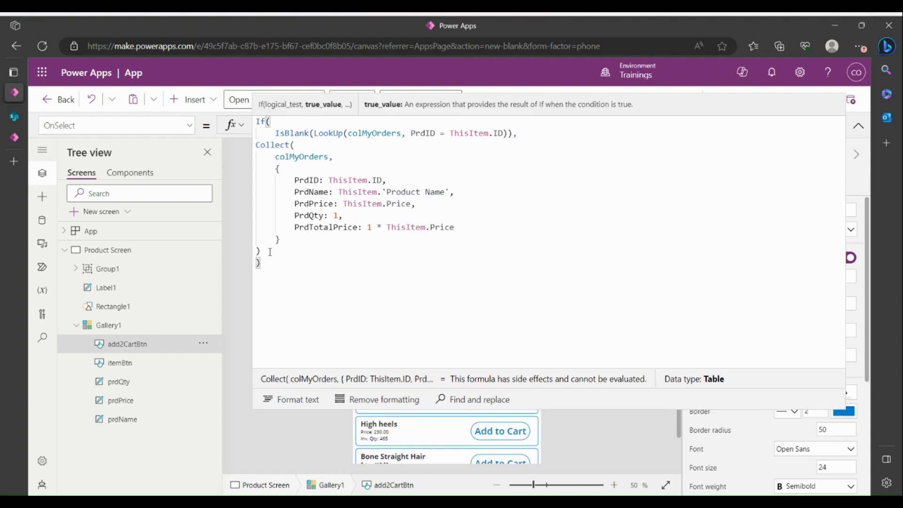
drag(271, 252, 240, 150)
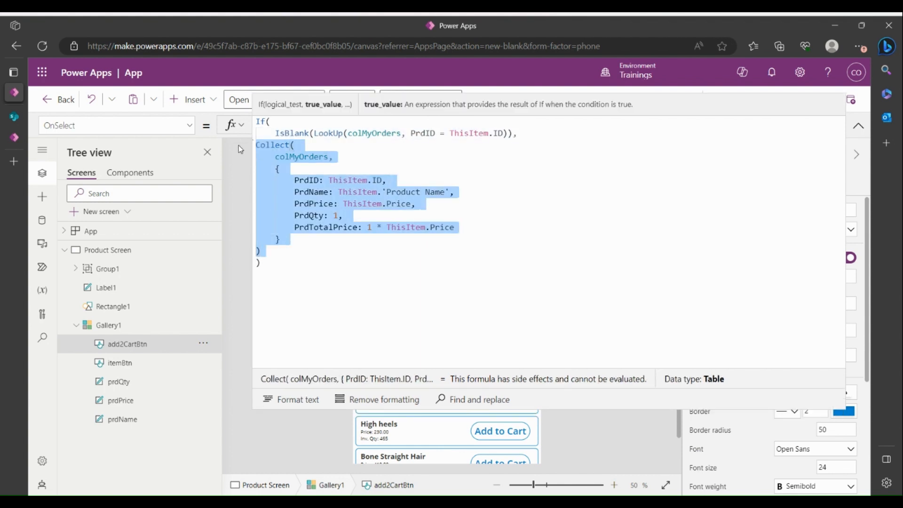
key(Tab)
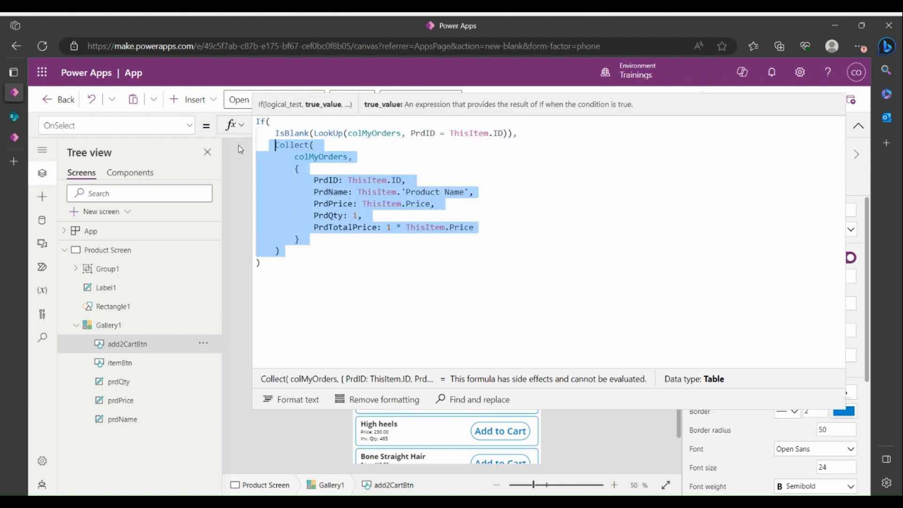
After the Collect call, add a Patch function on colMyOrders as the If formula's else branch
click(302, 250)
text(,)
key(Return)
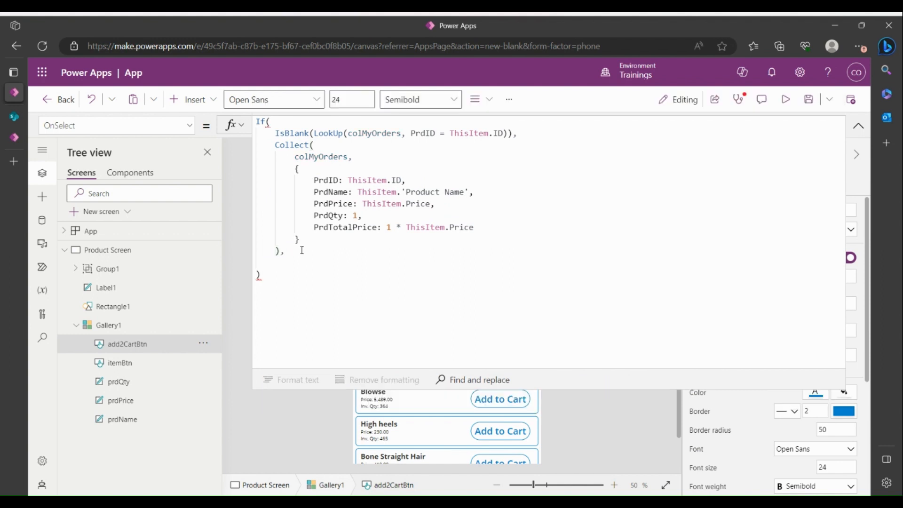
text(Patch)
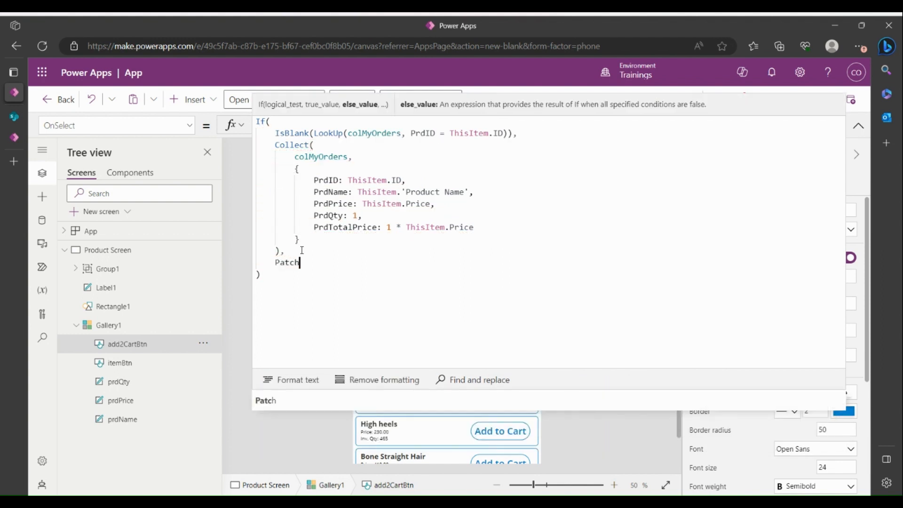
text(()
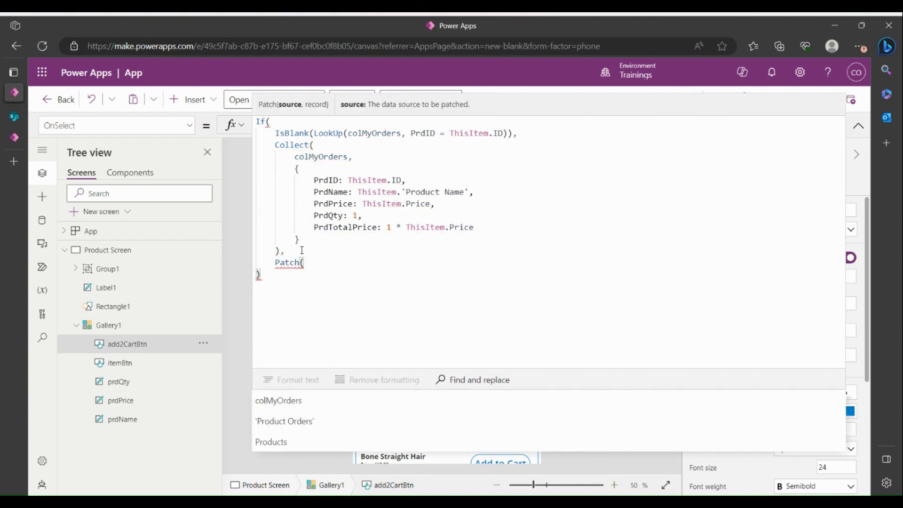
key(Tab)
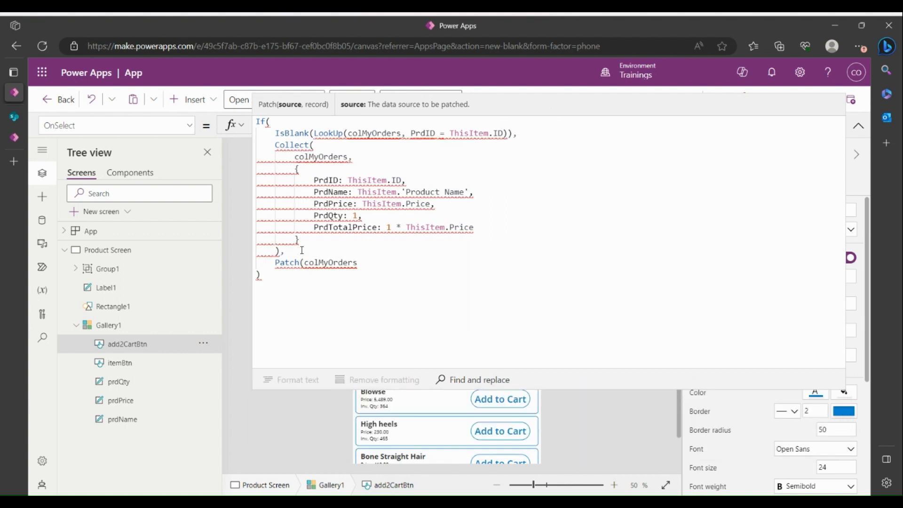
text(,)
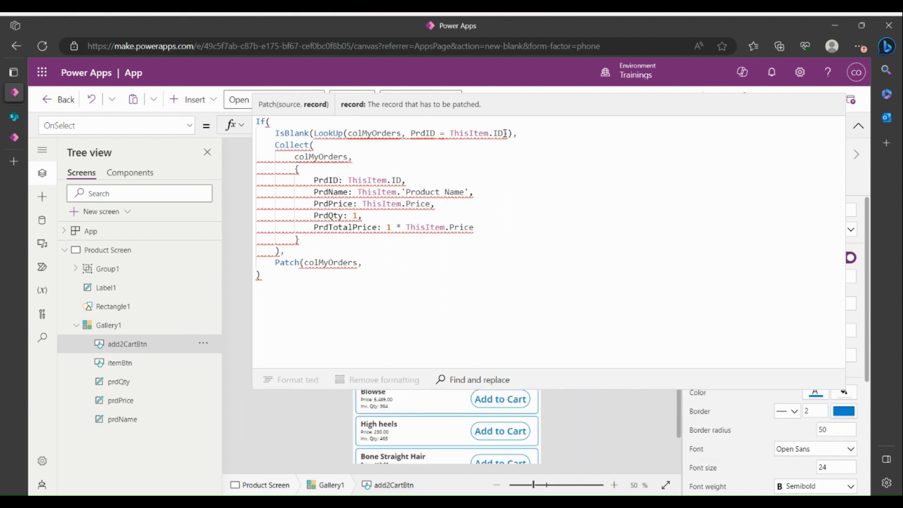
Reuse the LookUp(colMyOrders, PrdID = ThisItem.ID) expression as the Patch record, add an empty update record {} and close the function
drag(508, 134, 314, 133)
key(ctrl+c)
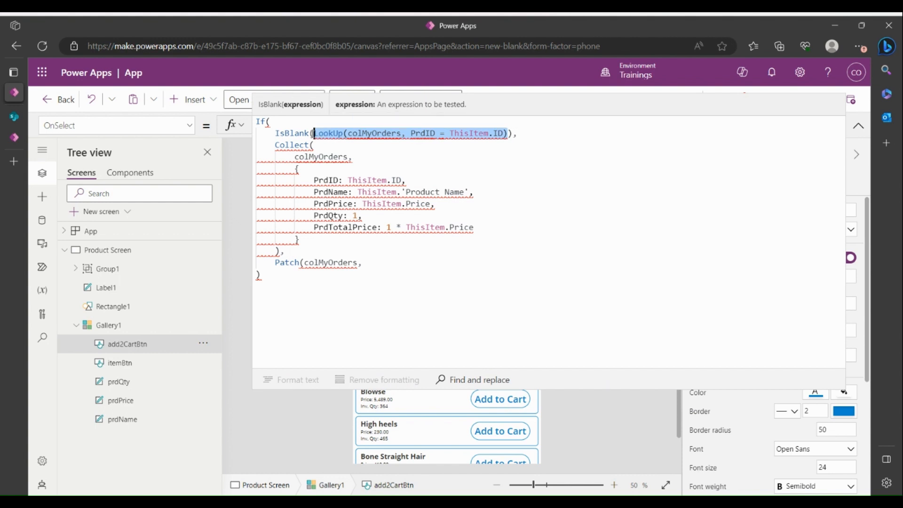
click(404, 265)
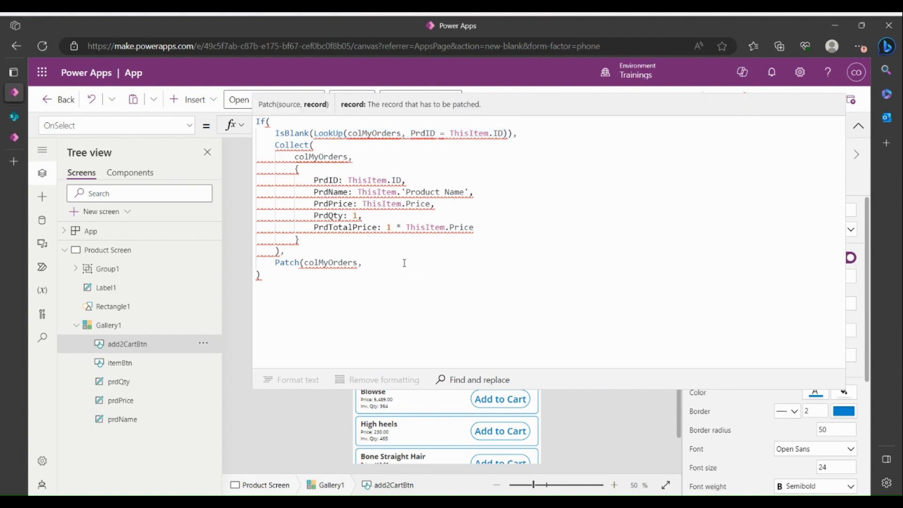
key(ctrl+v)
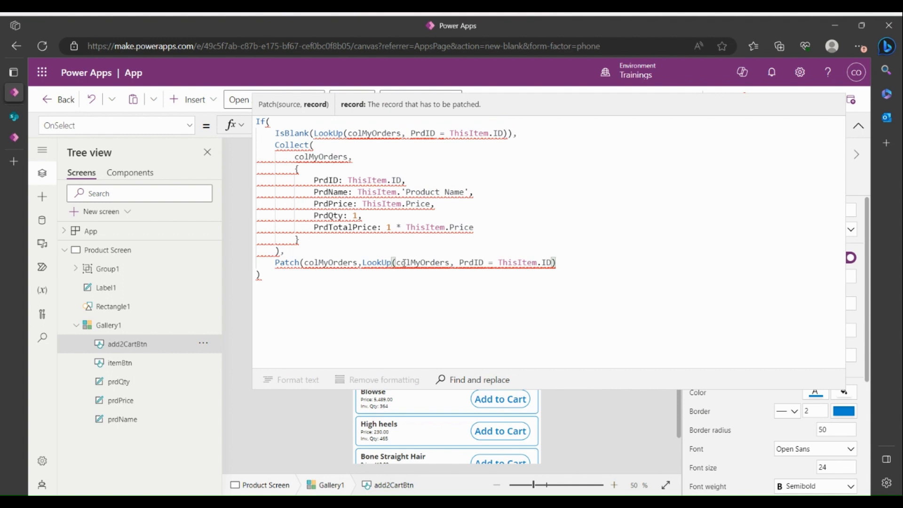
text(,)
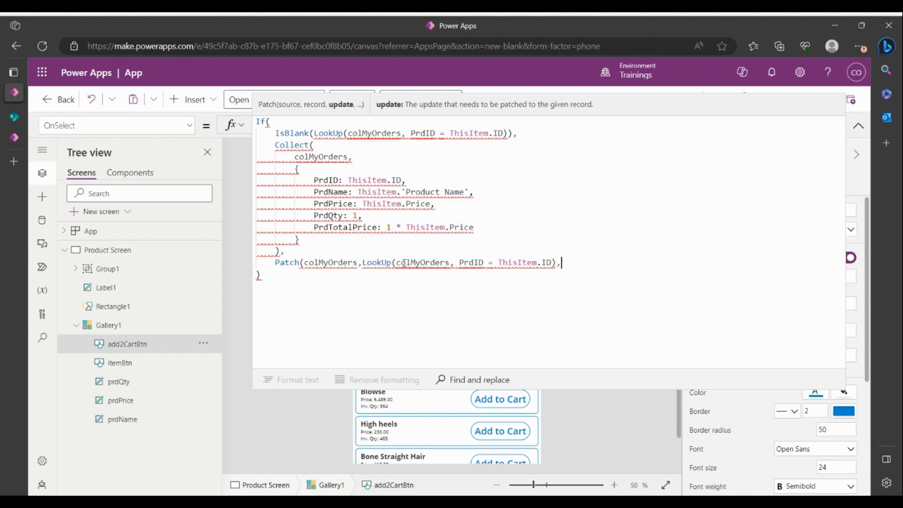
text({}))
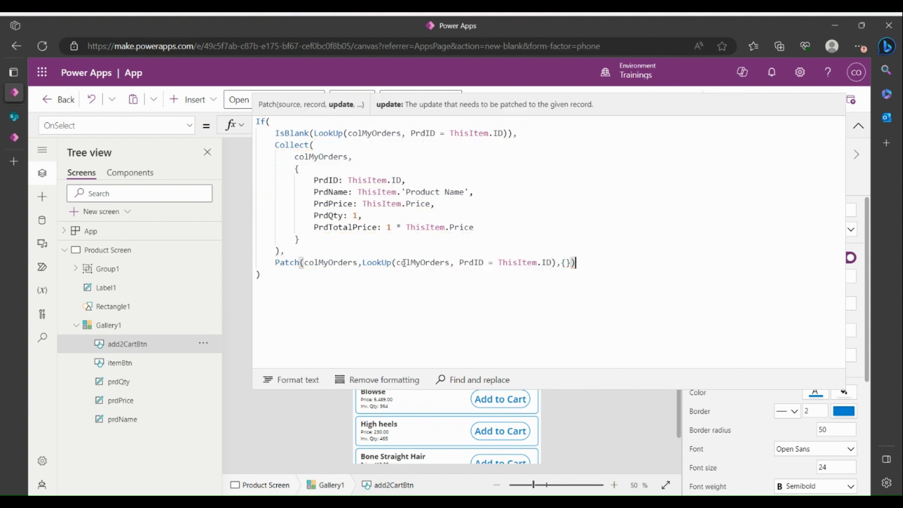
Put the Patch function's source, LookUp record, empty update record and closing parenthesis each on their own line
click(305, 263)
key(Return)
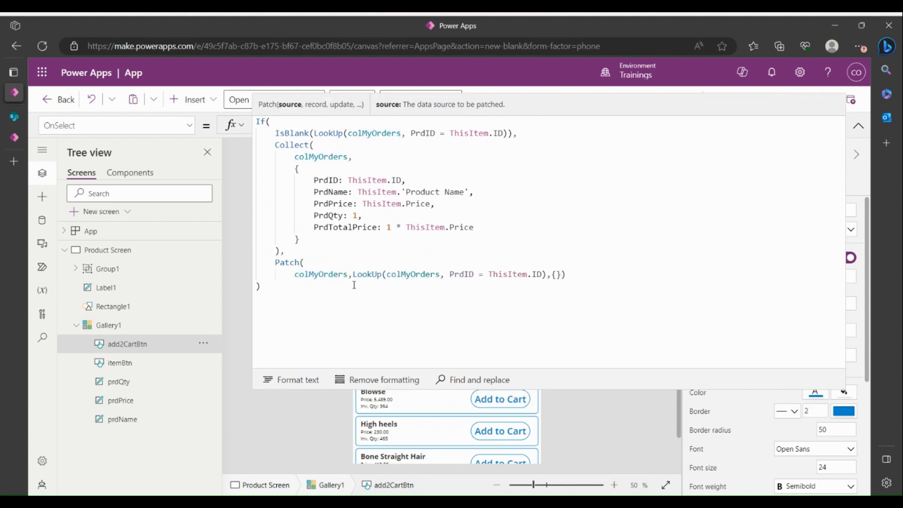
click(352, 275)
key(Return)
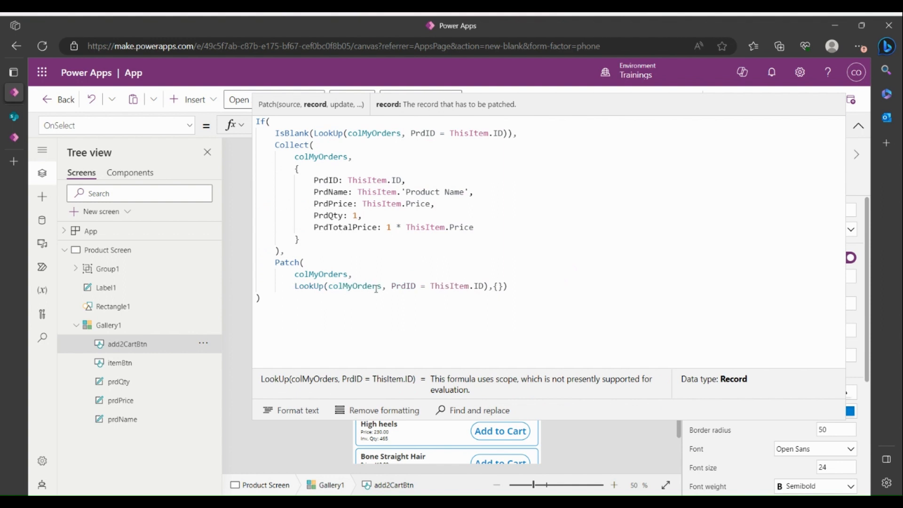
click(493, 287)
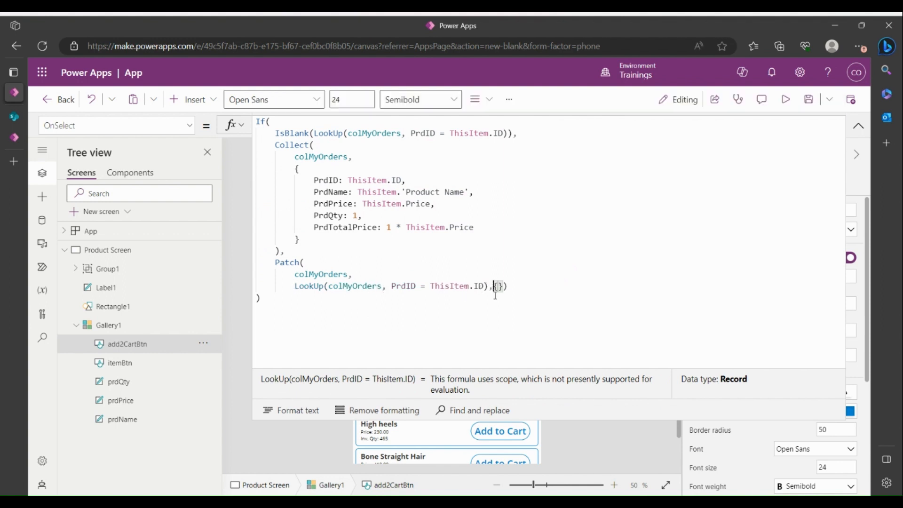
key(Return)
click(302, 299)
key(Return)
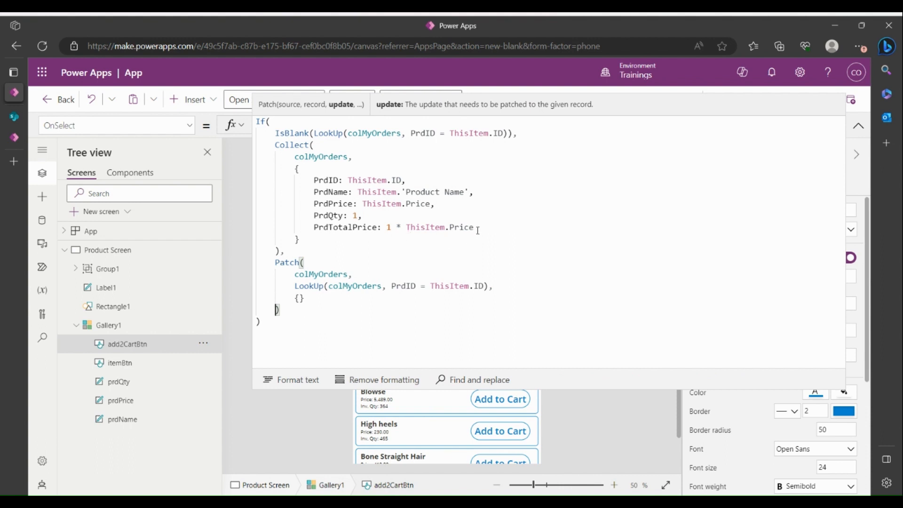
Copy the PrdQty and PrdTotalPrice lines from the Collect record into the Patch update record, aligned on their own lines inside the braces
drag(480, 229, 244, 217)
key(ctrl+c)
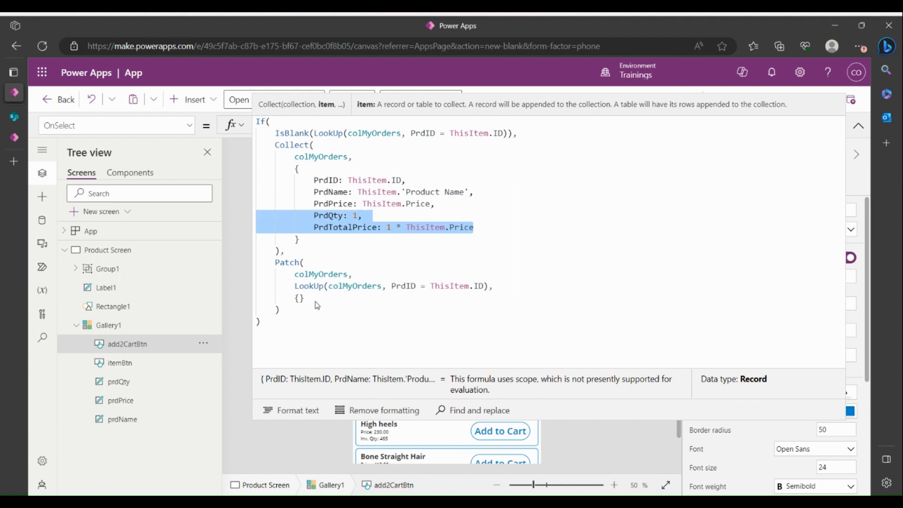
click(300, 299)
key(Return)
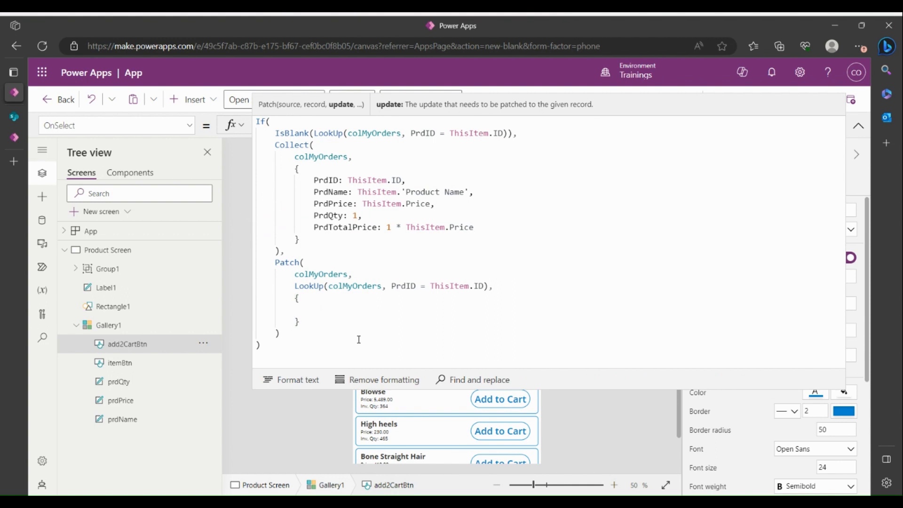
key(ctrl+v)
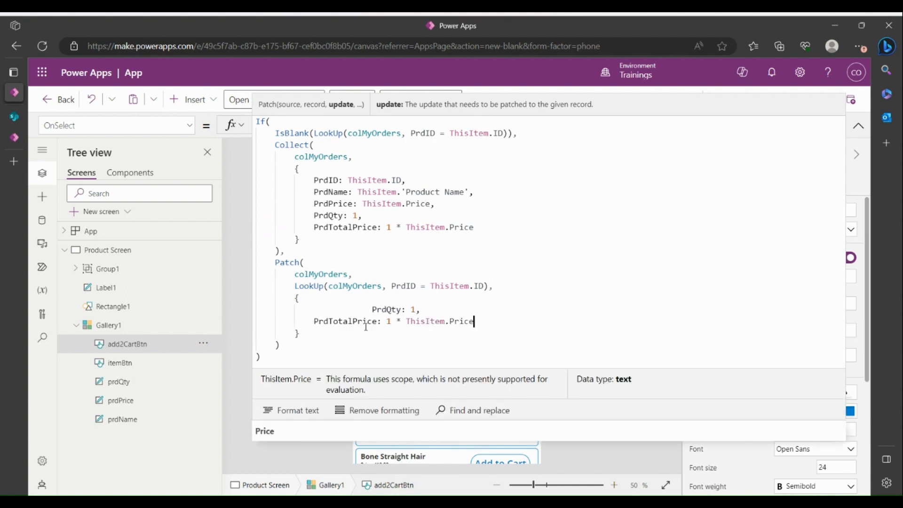
key(ctrl+z)
drag(325, 311, 231, 313)
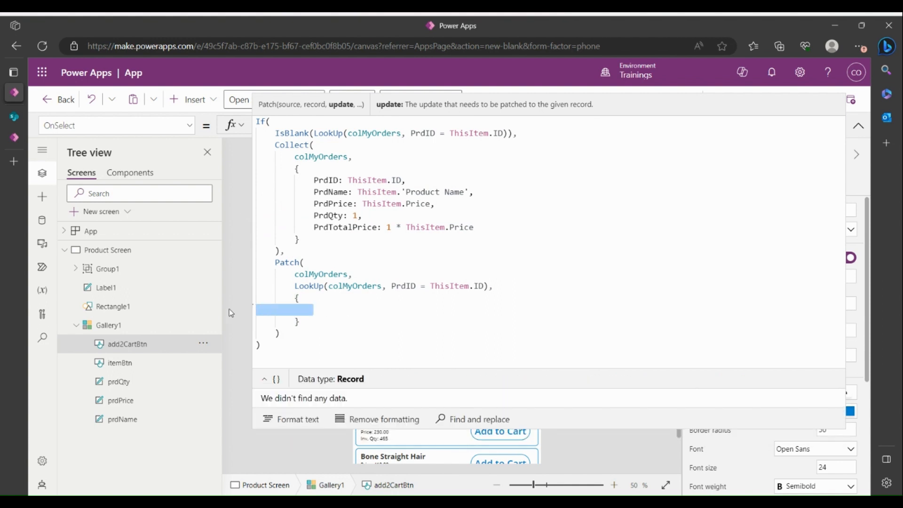
key(ctrl+v)
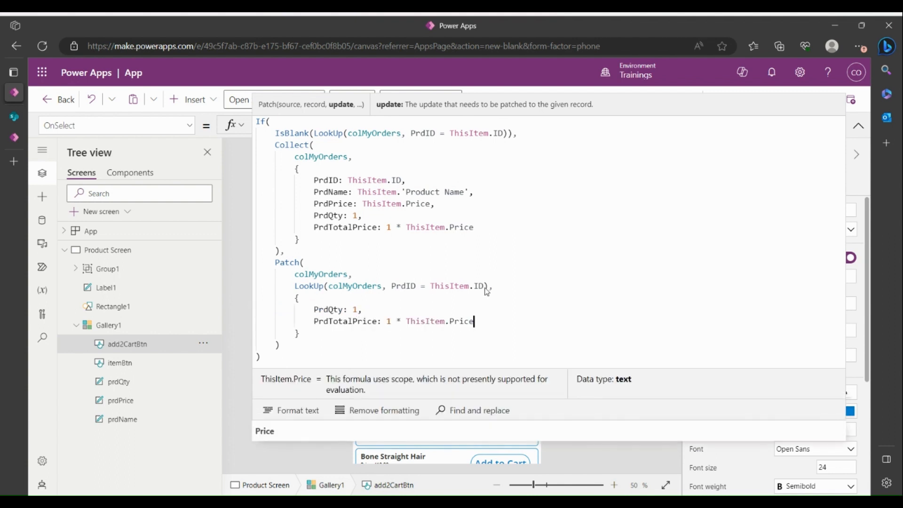
Set PrdQty in the Patch record to LookUp(colMyOrders, PrdID = ThisItem.ID).PrdQty + 1
drag(294, 286, 489, 286)
key(ctrl+c)
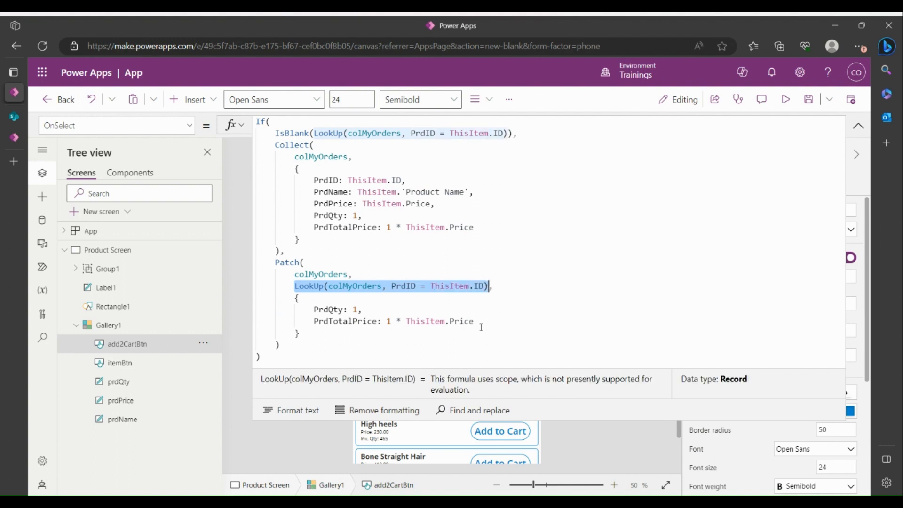
click(357, 309)
key(BackSpace)
key(ctrl+v)
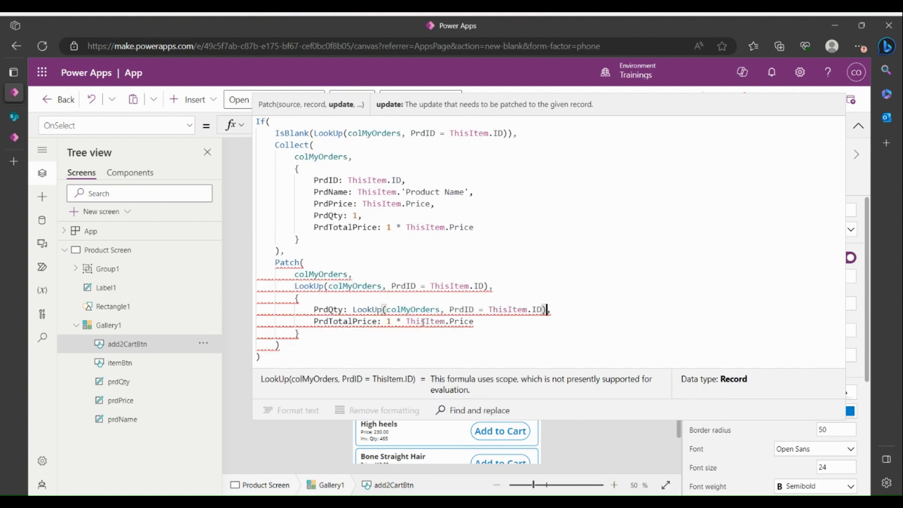
text(.)
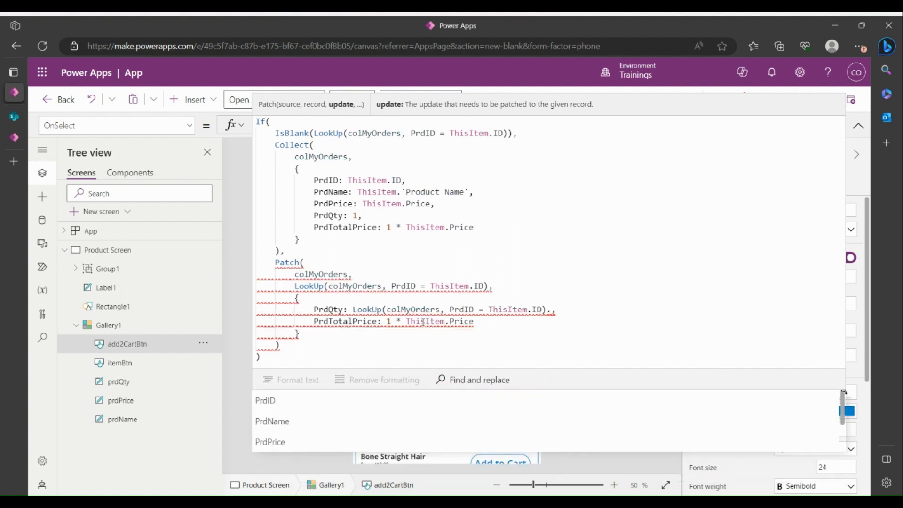
text(prdq)
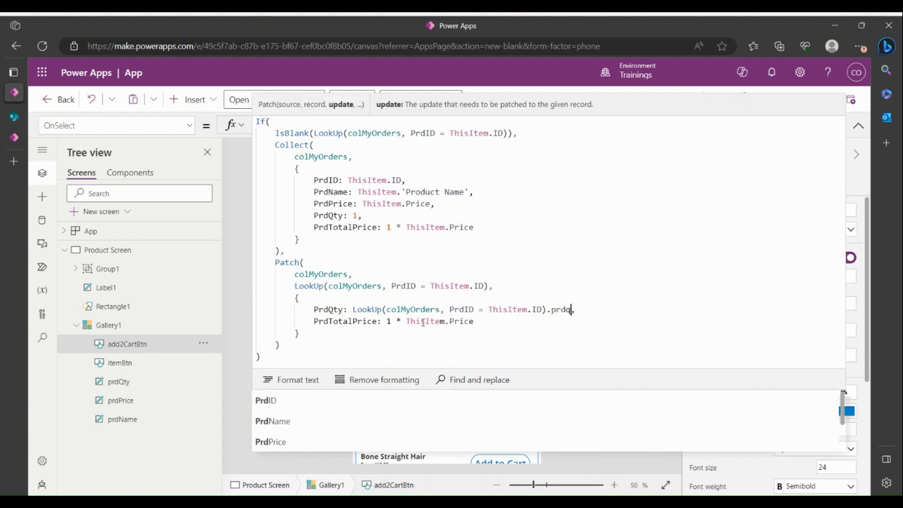
click(359, 401)
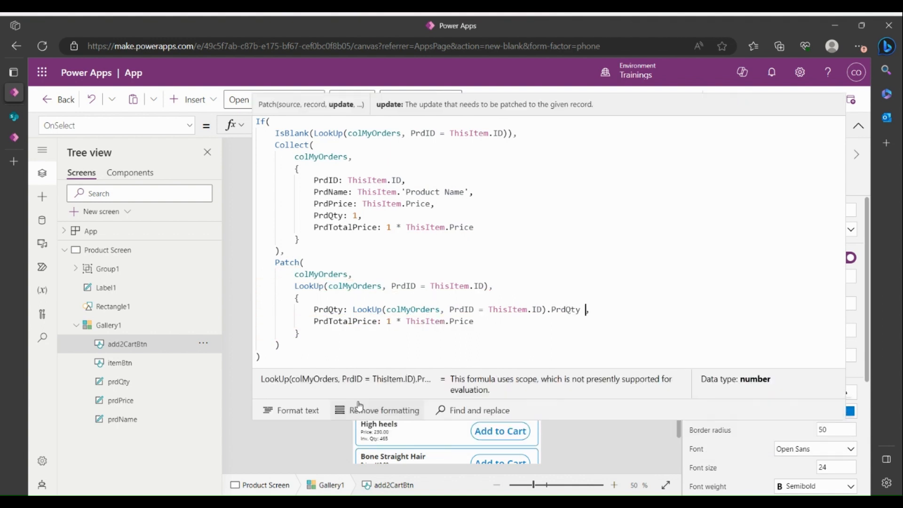
text(+ 1)
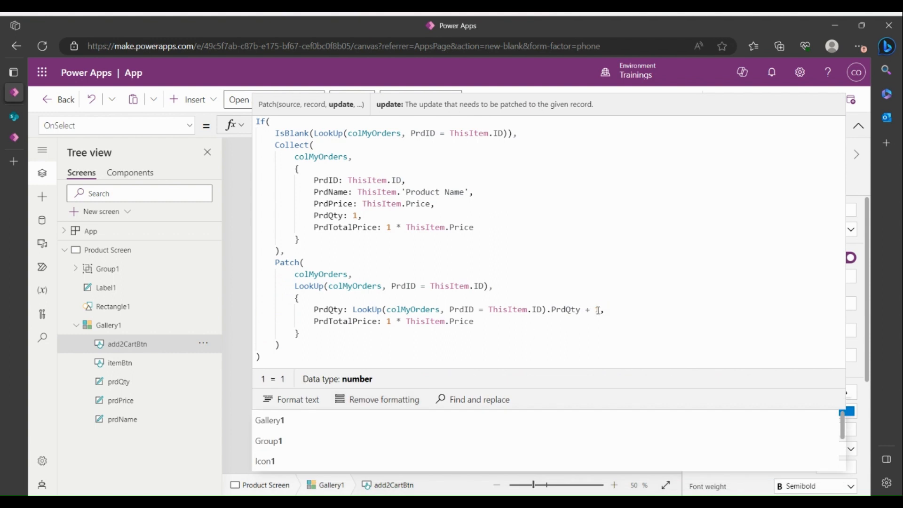
In the Patch record's PrdTotalPrice, replace the multiplier 1 with the LookUp(colMyOrders, PrdID = ThisItem.ID).PrdQty + 1 expression
drag(598, 310, 353, 309)
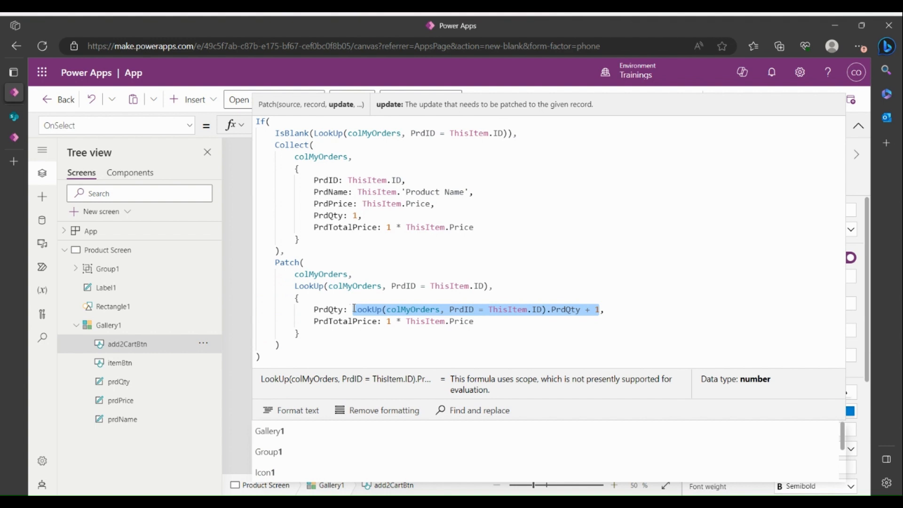
double_click(388, 321)
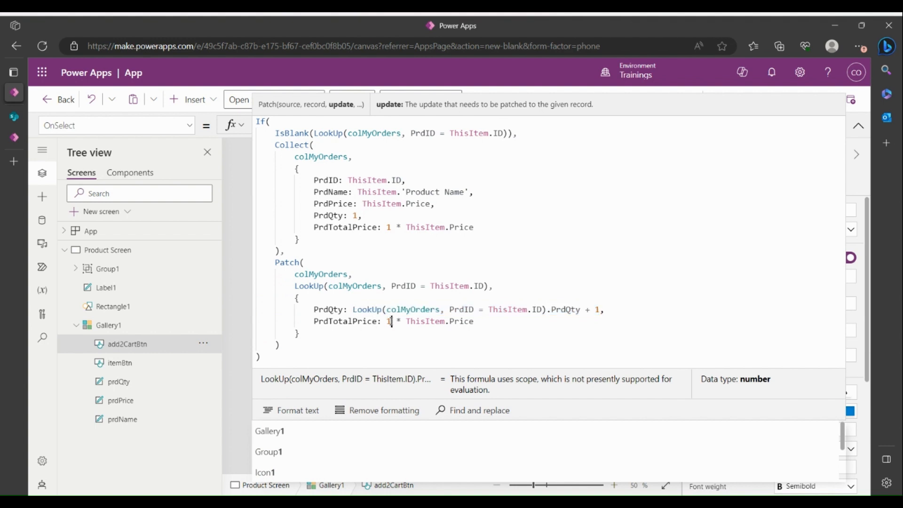
key(BackSpace)
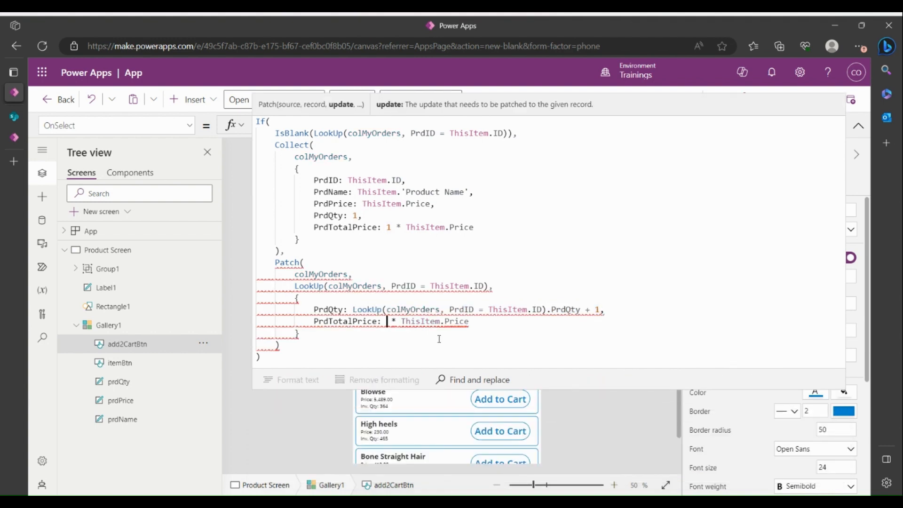
text(PrdTotalPrice:  * ThisItem.Price)
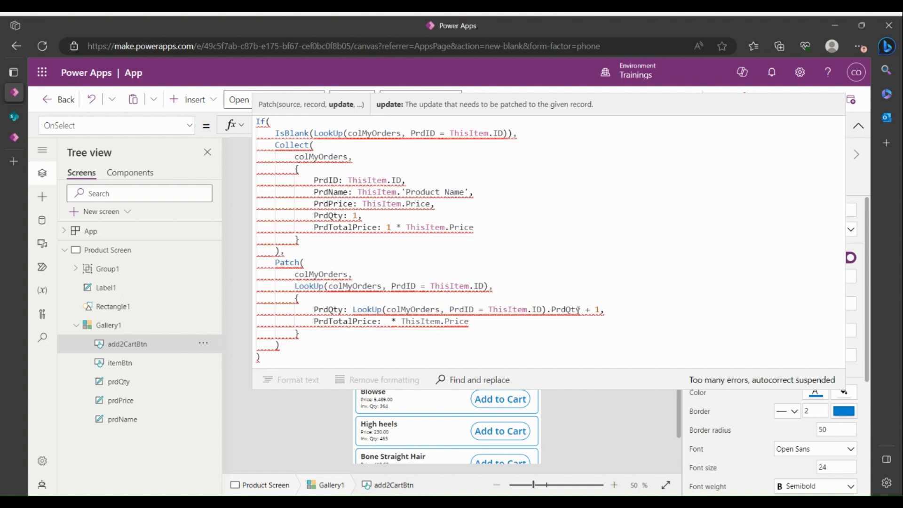
drag(601, 309, 354, 310)
key(ctrl+c)
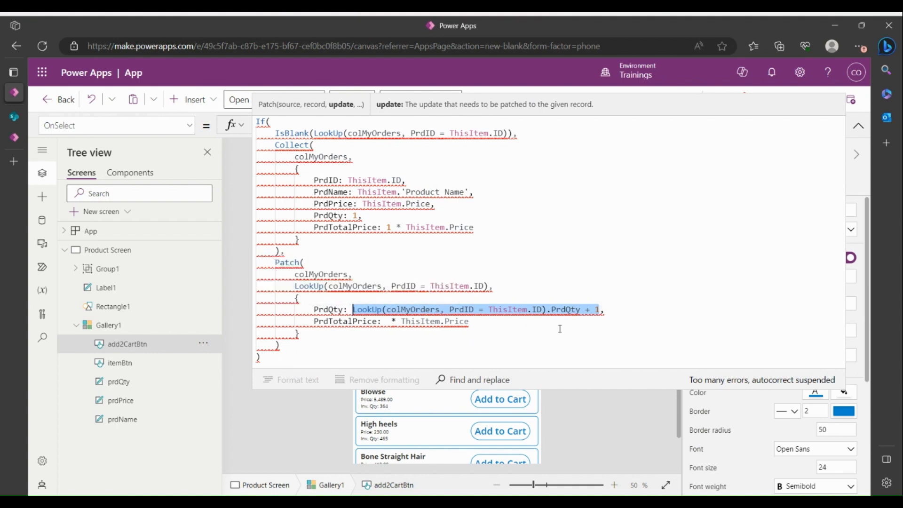
double_click(539, 309)
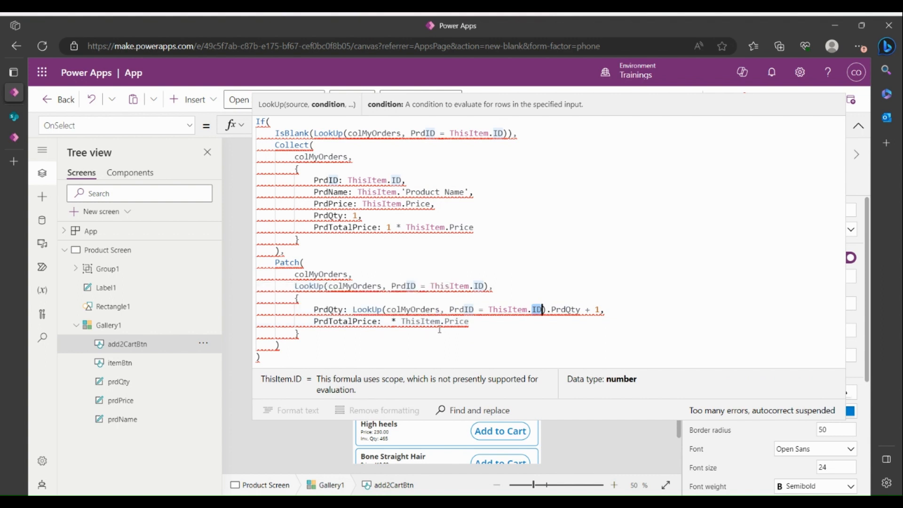
click(549, 310)
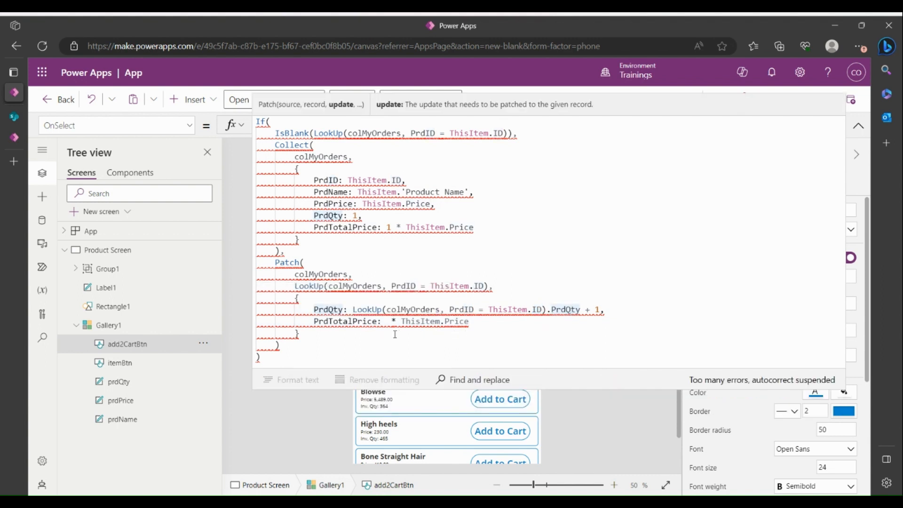
double_click(386, 321)
key(ctrl+v)
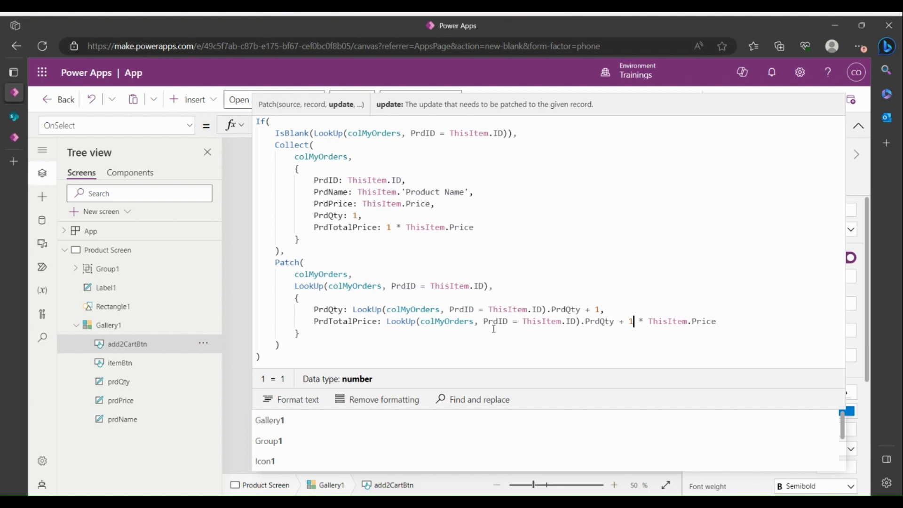
Enclose the LookUp quantity plus 1 in parentheses before the multiplication by ThisItem.Price in the Patch record's PrdTotalPrice
text())
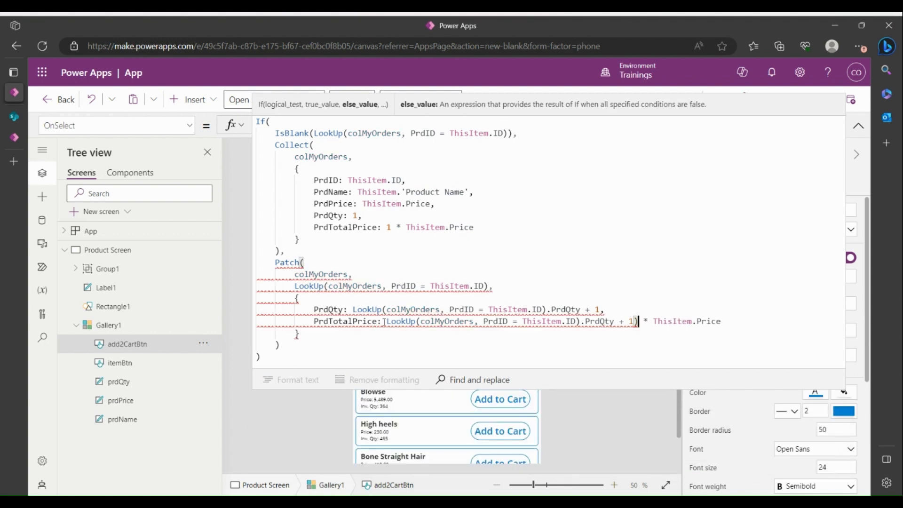
click(388, 322)
text(()
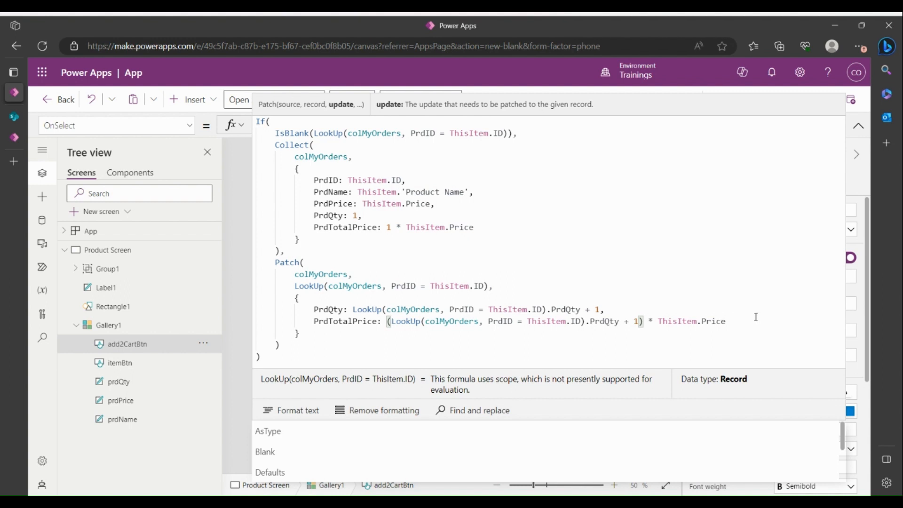
Check the quantity-times-price expression for PrdTotalPrice in the Patch record and collapse the expanded formula editor
drag(729, 321, 634, 322)
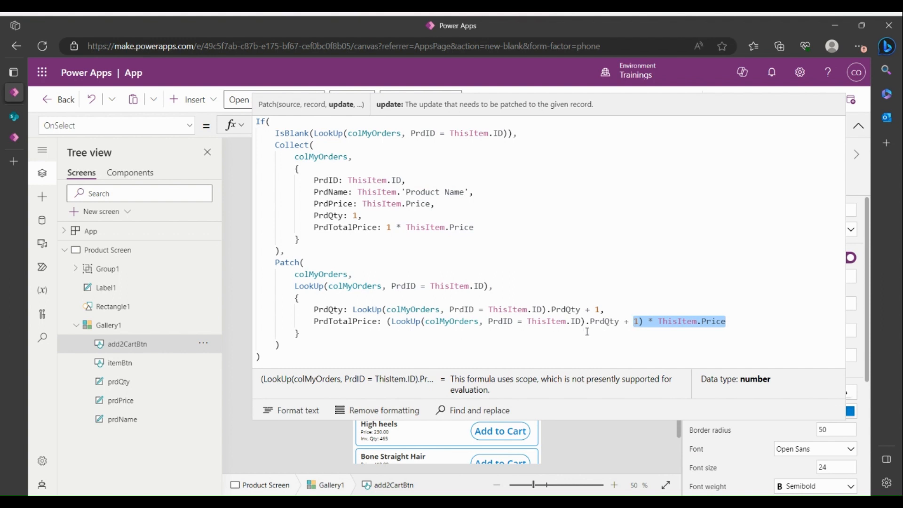
click(642, 320)
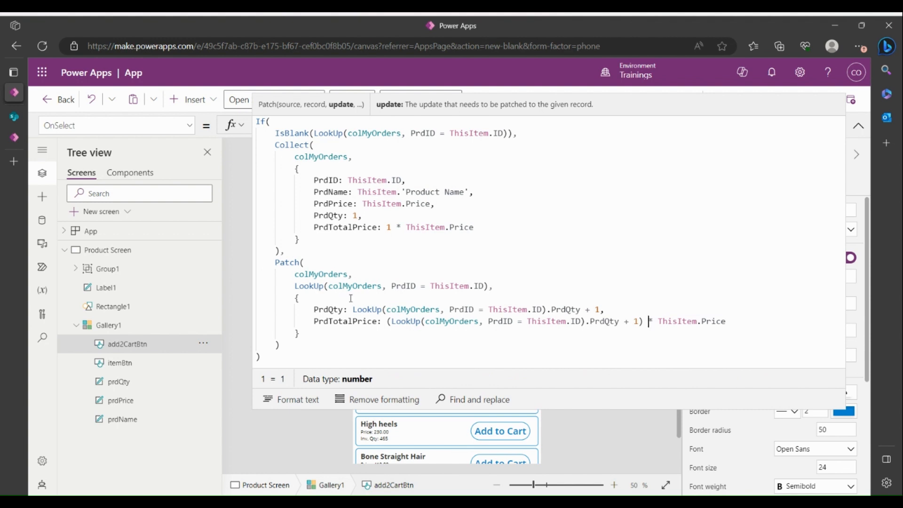
click(859, 126)
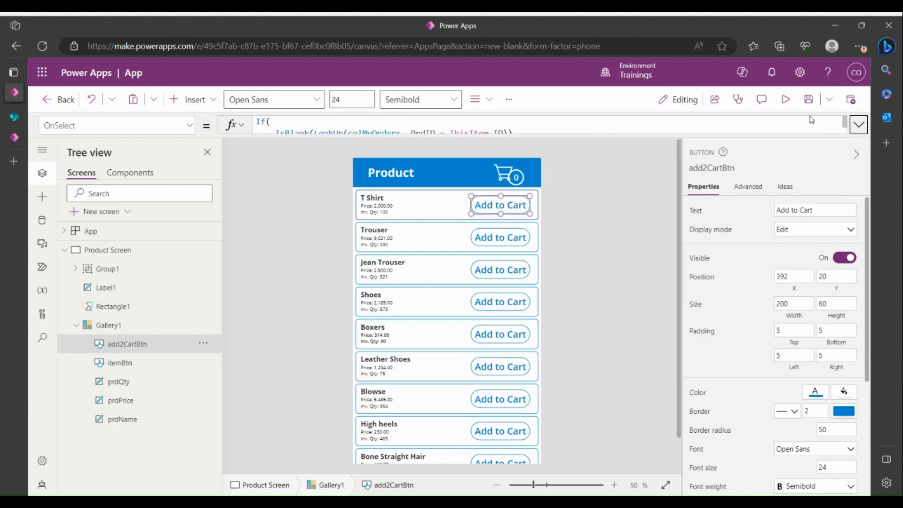
Preview the app, add T Shirt twice and Trouser and Jean Trouser once each to the cart, and return to editing the Product Screen
click(785, 98)
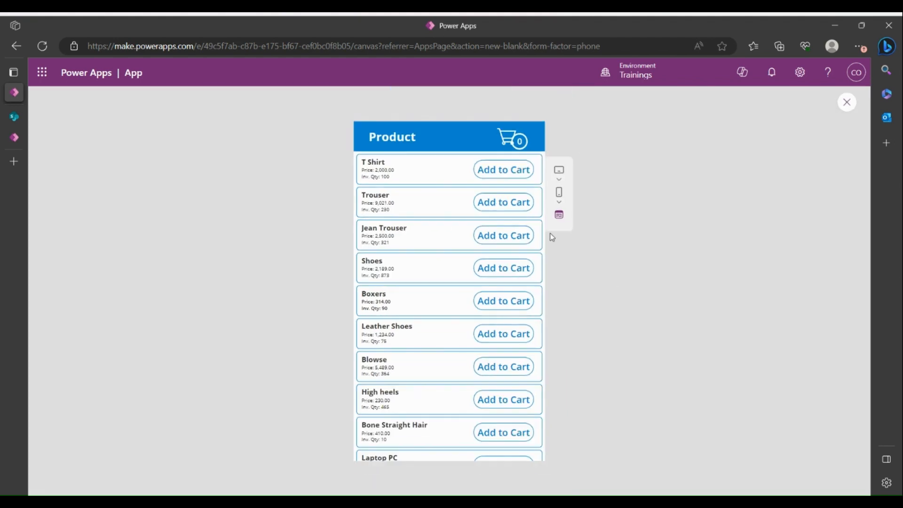
click(499, 169)
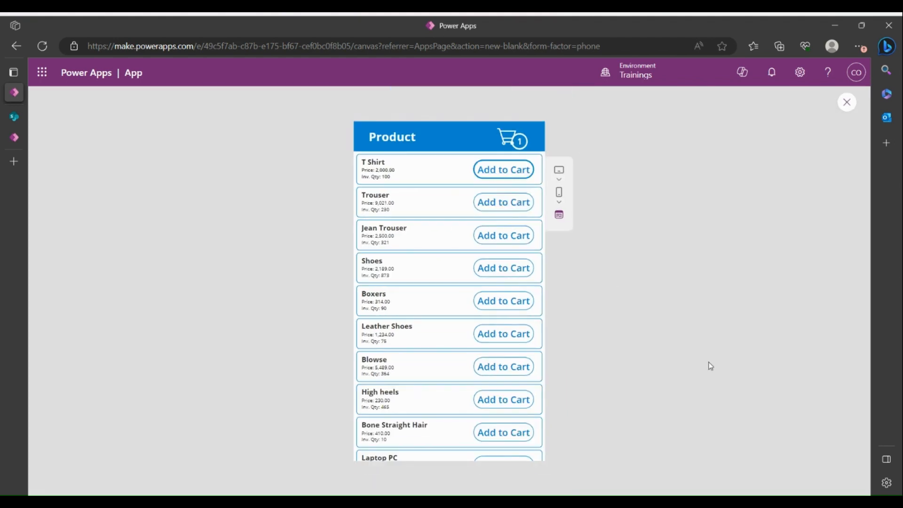
click(511, 177)
click(515, 203)
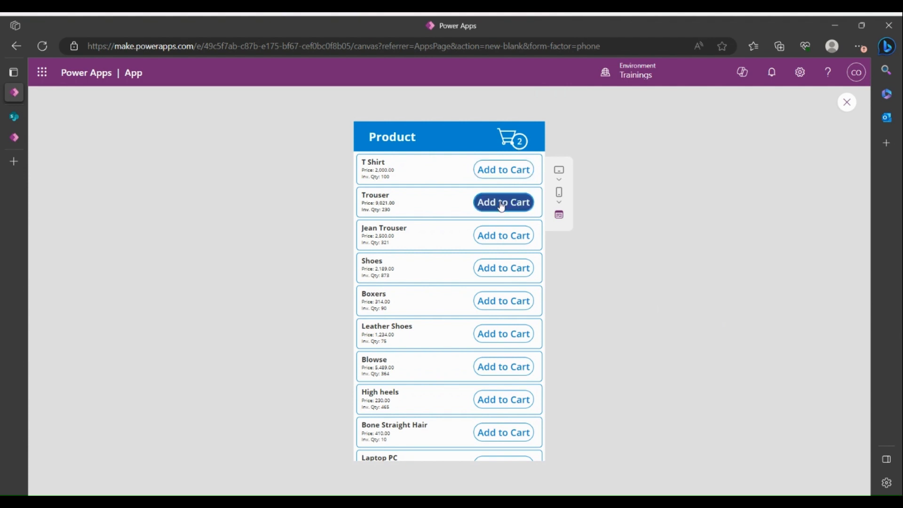
click(500, 240)
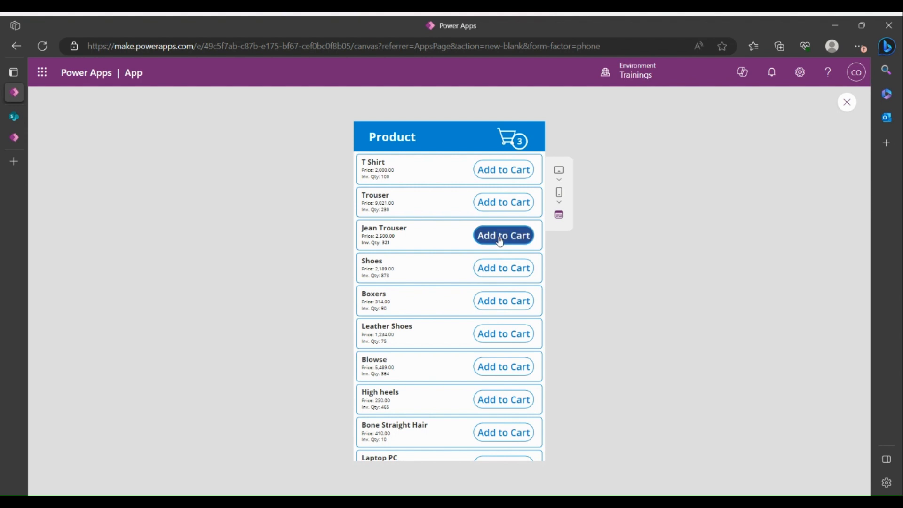
click(848, 103)
click(560, 336)
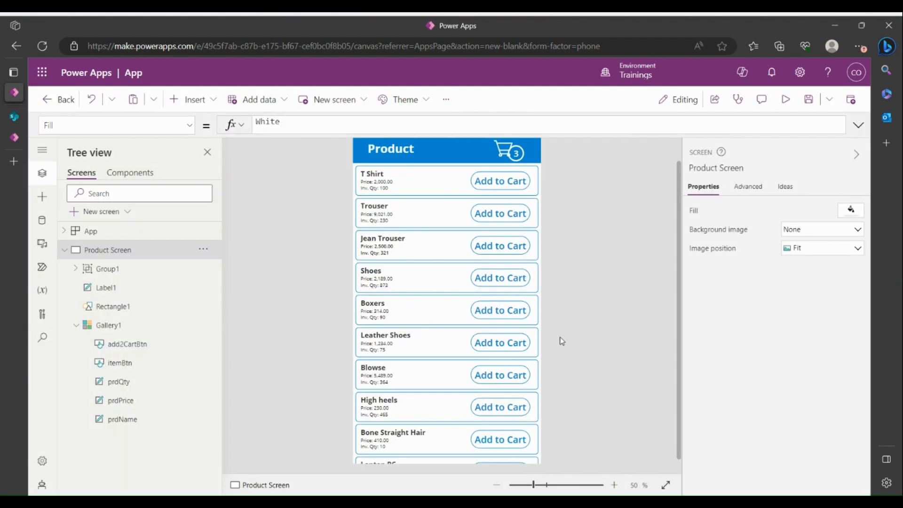